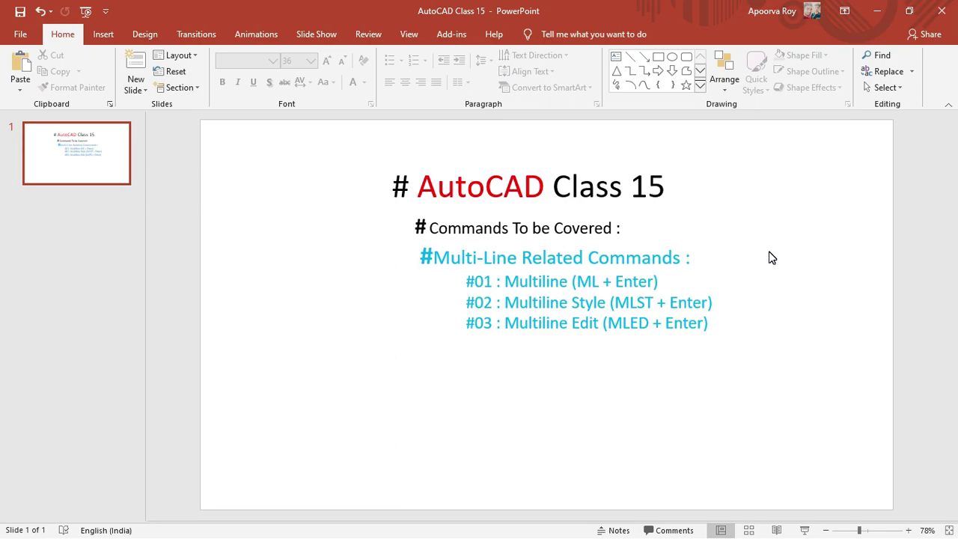
# Step: Put the class slide away and switch to the open Drawing1.dwg in AutoCAD
pyautogui.click(878, 14)
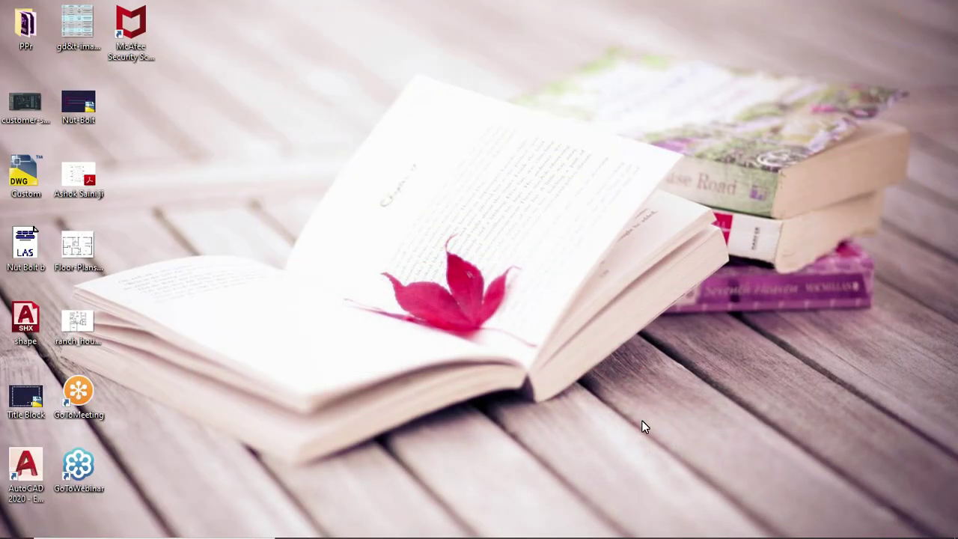
pyautogui.click(470, 523)
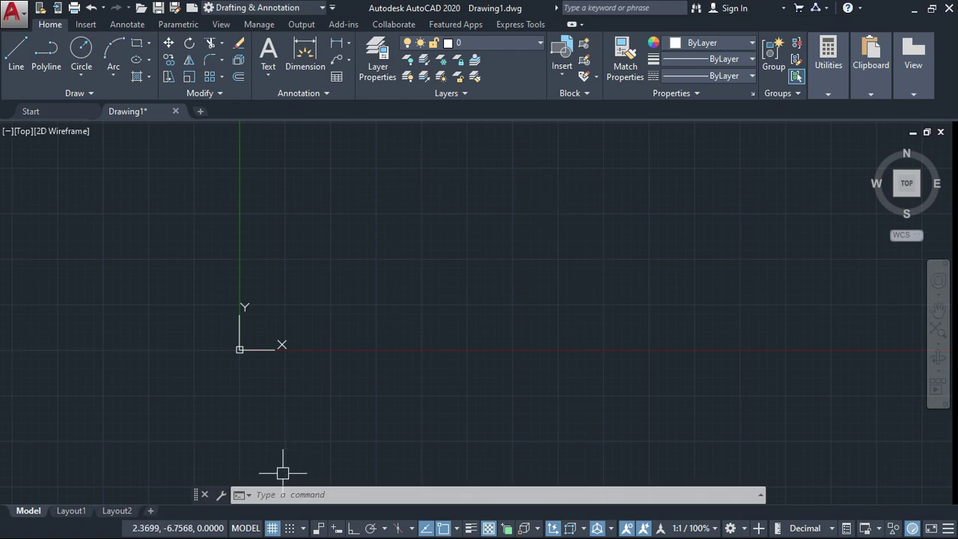
# Step: Draw an open zigzag chain of twelve connected line segments above and right of the origin with the Line command
pyautogui.click(15, 53)
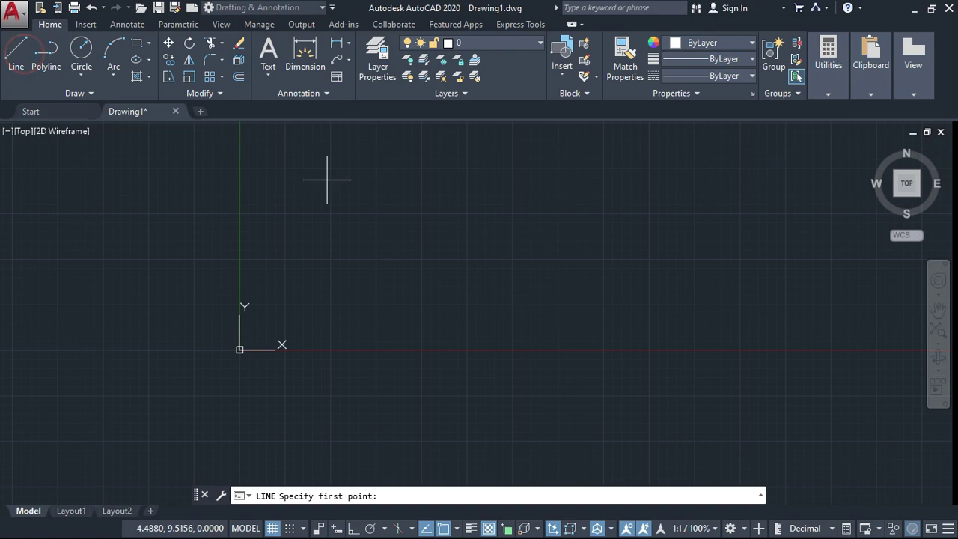
pyautogui.click(359, 278)
pyautogui.click(428, 215)
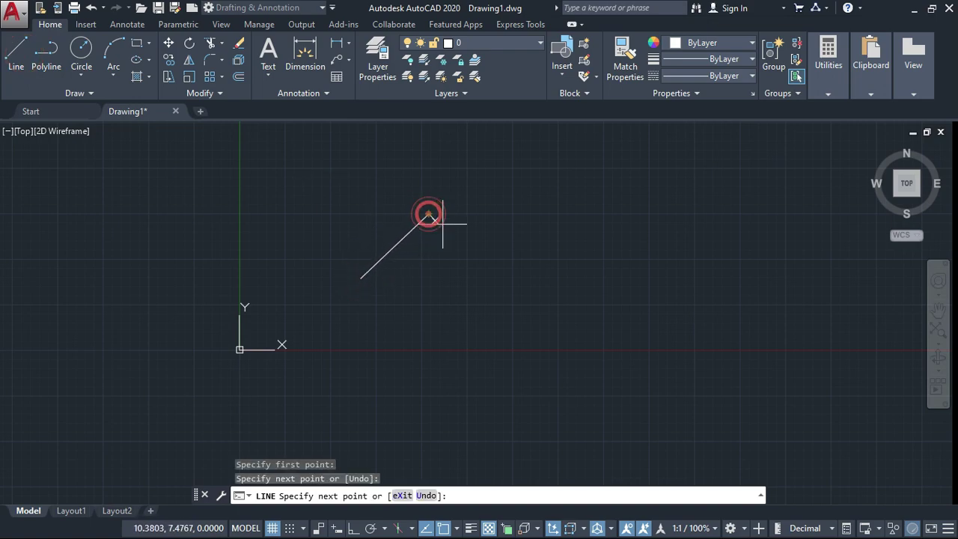
pyautogui.click(481, 237)
pyautogui.click(529, 217)
pyautogui.click(560, 246)
pyautogui.click(657, 210)
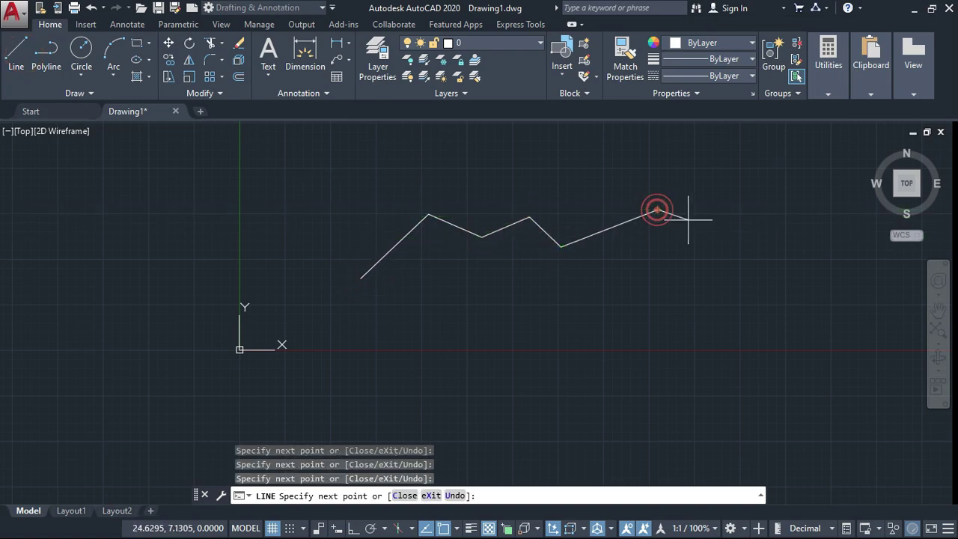
pyautogui.click(695, 231)
pyautogui.click(731, 216)
pyautogui.click(767, 261)
pyautogui.click(699, 300)
pyautogui.click(687, 279)
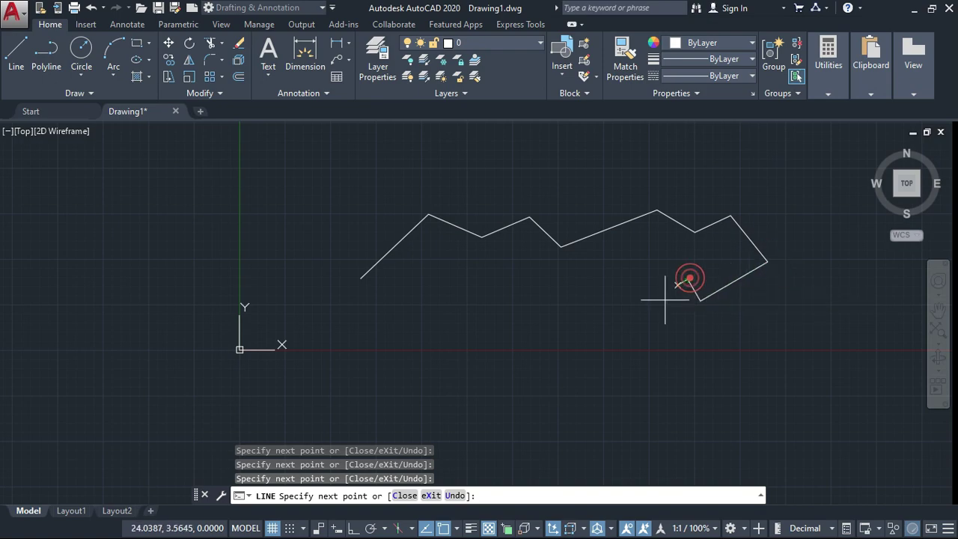
pyautogui.click(640, 320)
pyautogui.click(570, 291)
pyautogui.rightClick(575, 301)
pyautogui.click(591, 311)
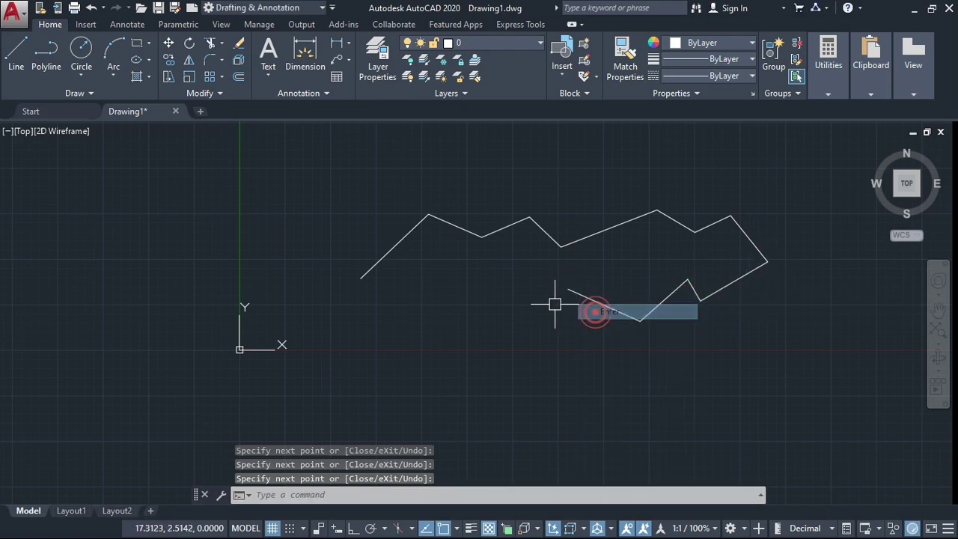
# Step: Examine the zigzag chain by selecting only its first line segment, and erase all twelve lines
pyautogui.scroll(5, 440, 200)
pyautogui.click(321, 323)
pyautogui.scroll(-2, 399, 327)
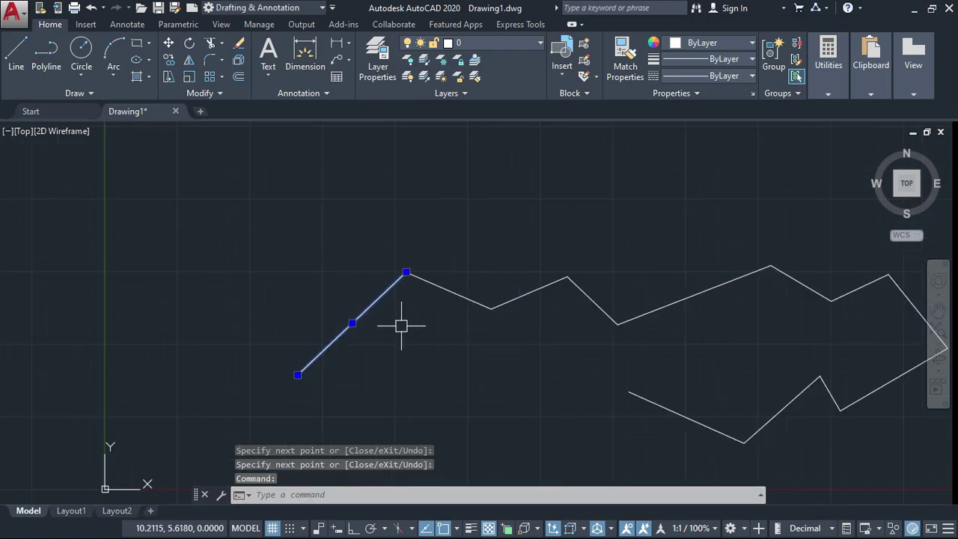
pyautogui.moveTo(662, 377); pyautogui.dragTo(621, 335, button='middle')
pyautogui.press('Escape')
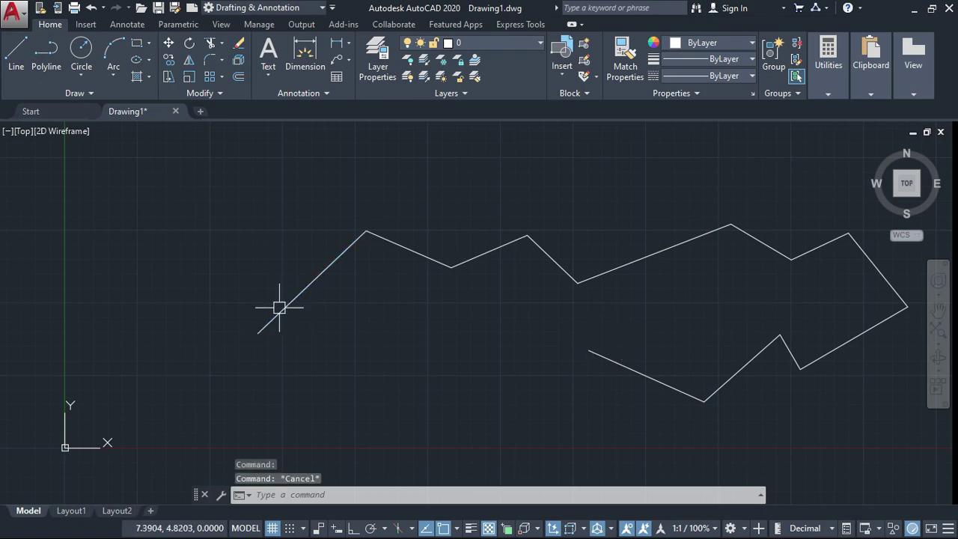
pyautogui.moveTo(449, 304); pyautogui.dragTo(399, 276, button='middle')
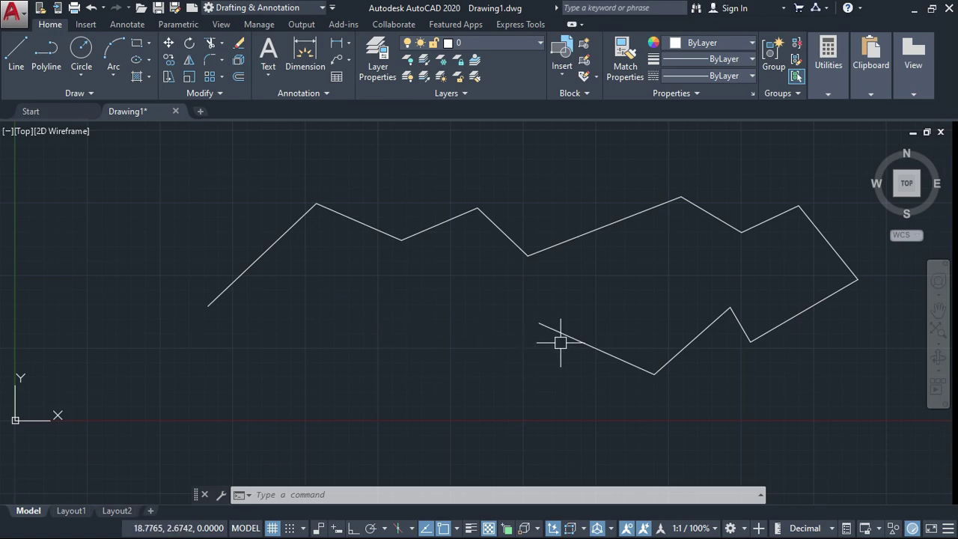
pyautogui.scroll(-2, 598, 312)
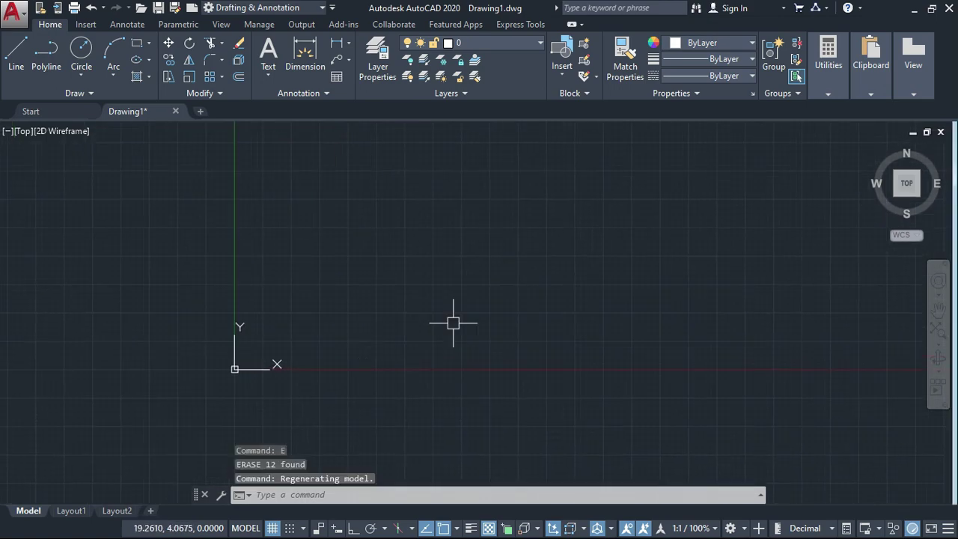
# Step: Draw an open nine-segment zigzag multiline that folds back towards the origin, using Top justification, scale 1.00 and the STANDARD style
pyautogui.moveTo(440, 317); pyautogui.dragTo(498, 379, button='middle')
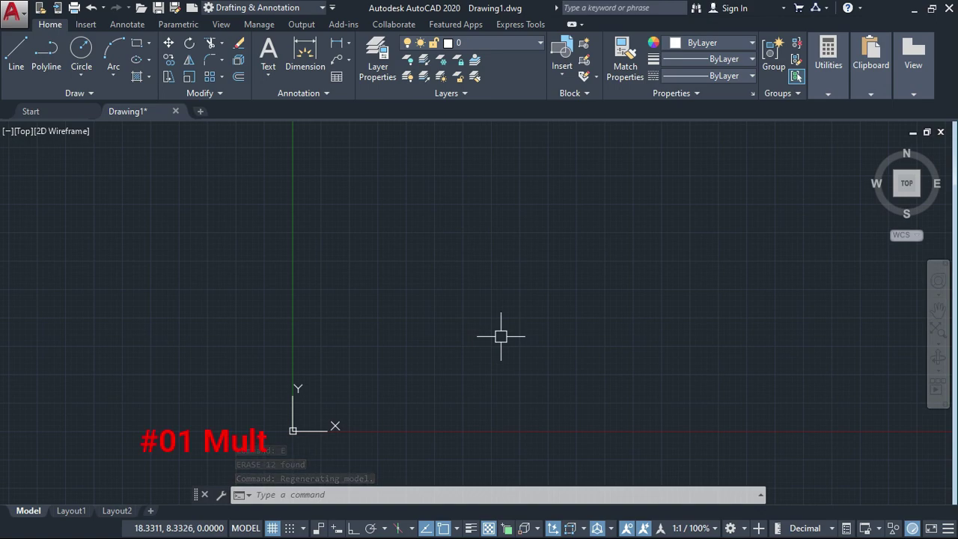
pyautogui.write('ml')
pyautogui.press('Return')
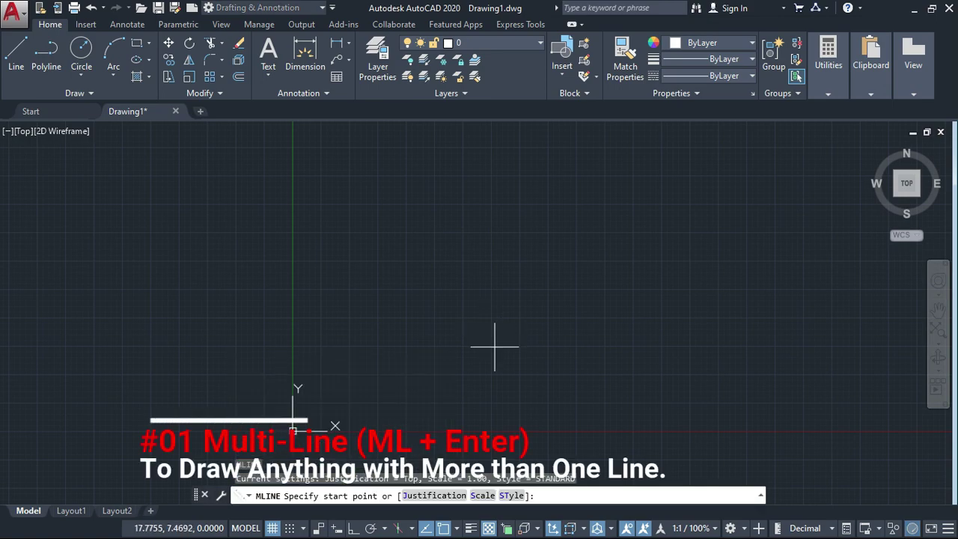
pyautogui.moveTo(511, 326)
pyautogui.mouseDown(button='middle')
pyautogui.moveTo(423, 336)
pyautogui.moveTo(386, 355)
pyautogui.mouseUp(button='middle')
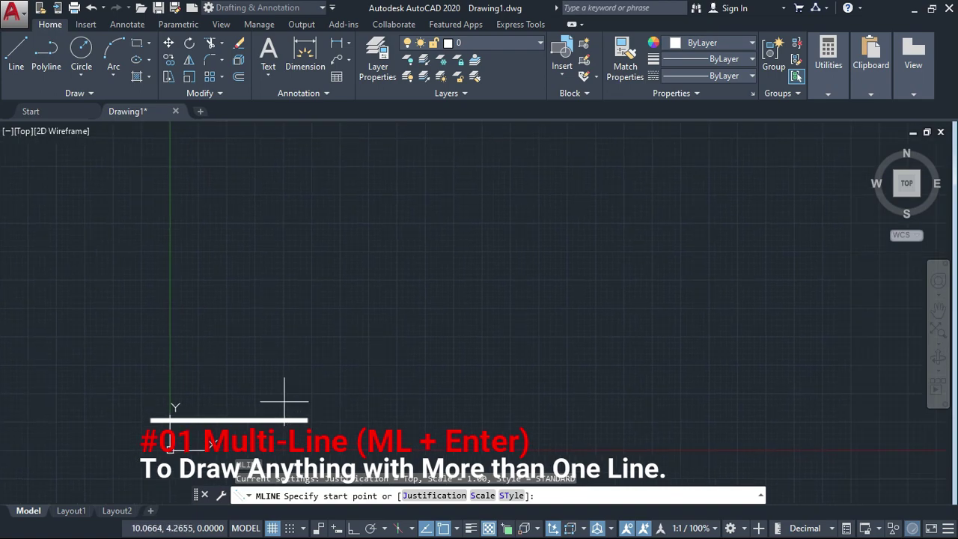
pyautogui.click(260, 337)
pyautogui.click(361, 222)
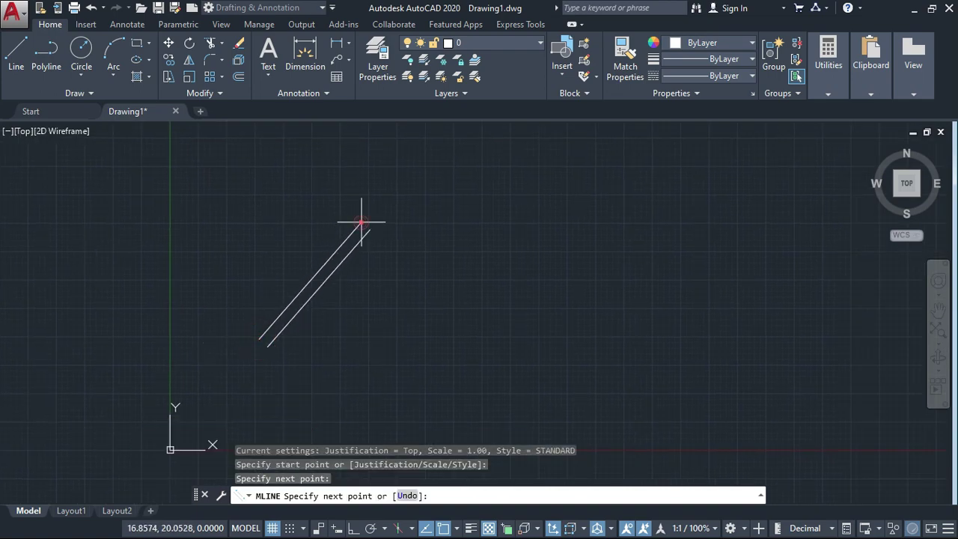
pyautogui.click(445, 253)
pyautogui.click(519, 198)
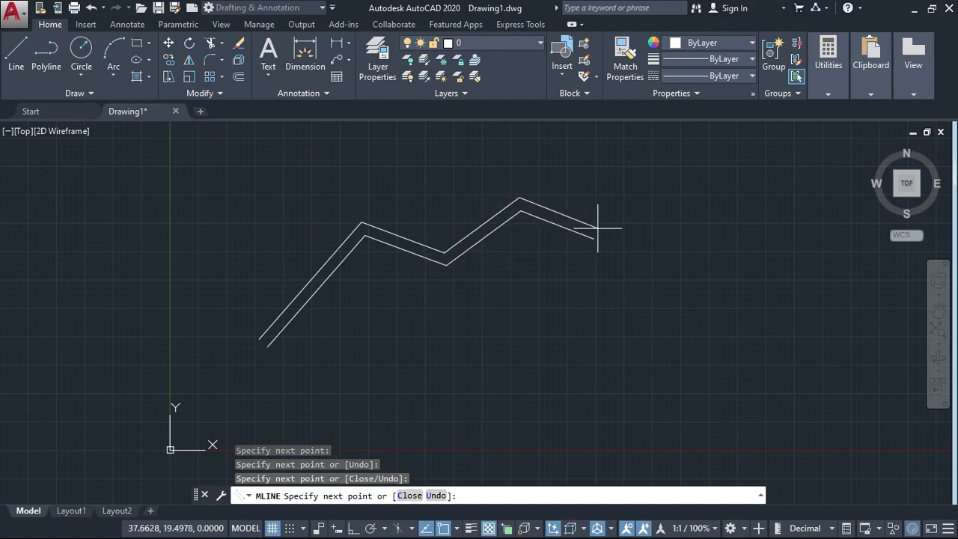
pyautogui.click(636, 122)
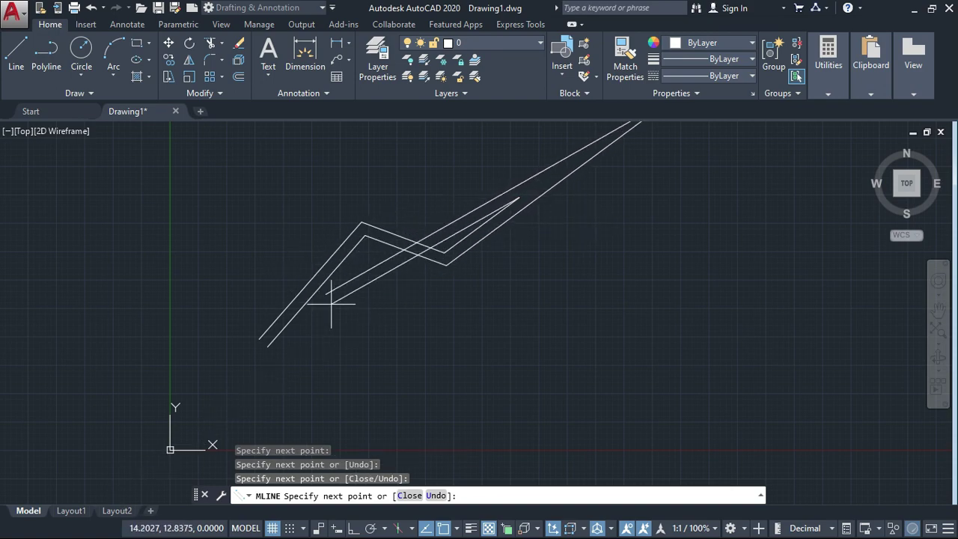
pyautogui.click(603, 258)
pyautogui.click(700, 216)
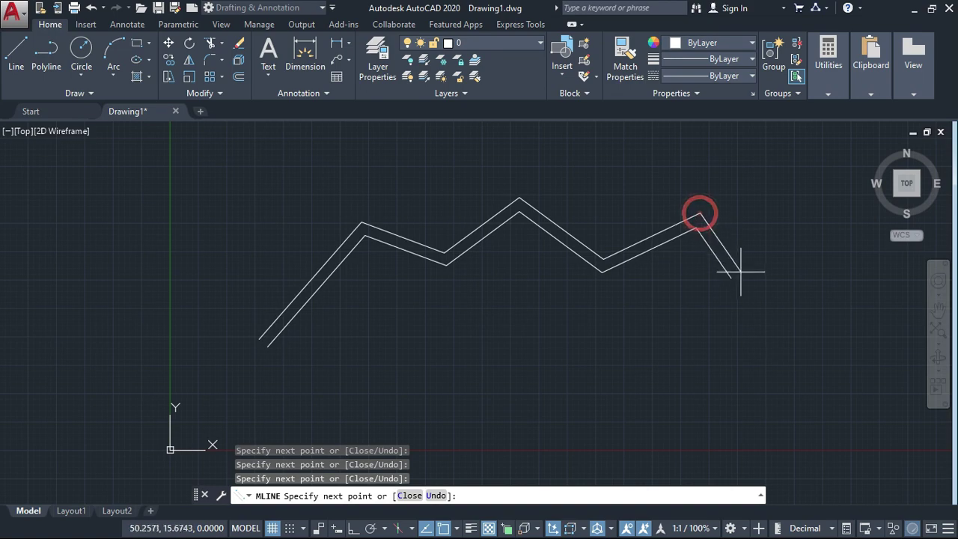
pyautogui.click(740, 273)
pyautogui.click(584, 364)
pyautogui.click(380, 339)
pyautogui.click(362, 419)
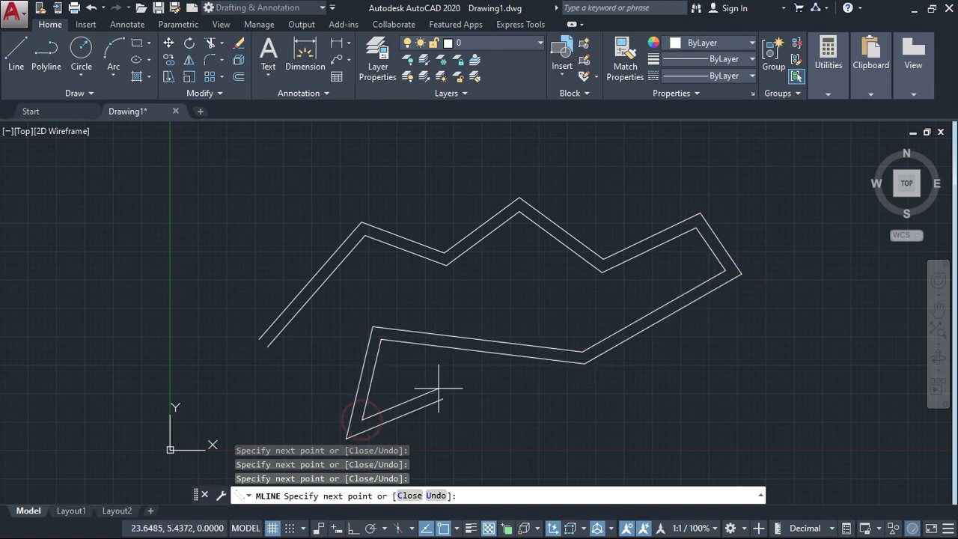
pyautogui.rightClick(439, 387)
pyautogui.click(470, 216)
pyautogui.moveTo(442, 330); pyautogui.dragTo(396, 319, button='middle')
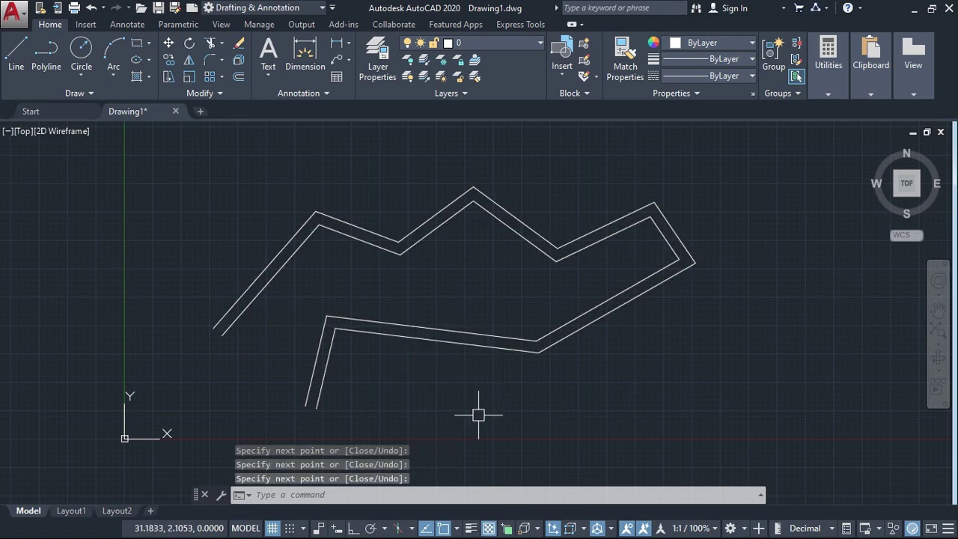
# Step: Draw a smaller six-segment zigzag multiline with Bottom justification, placed beneath the lower run of the first multiline
pyautogui.moveTo(478, 413); pyautogui.dragTo(422, 408, button='middle')
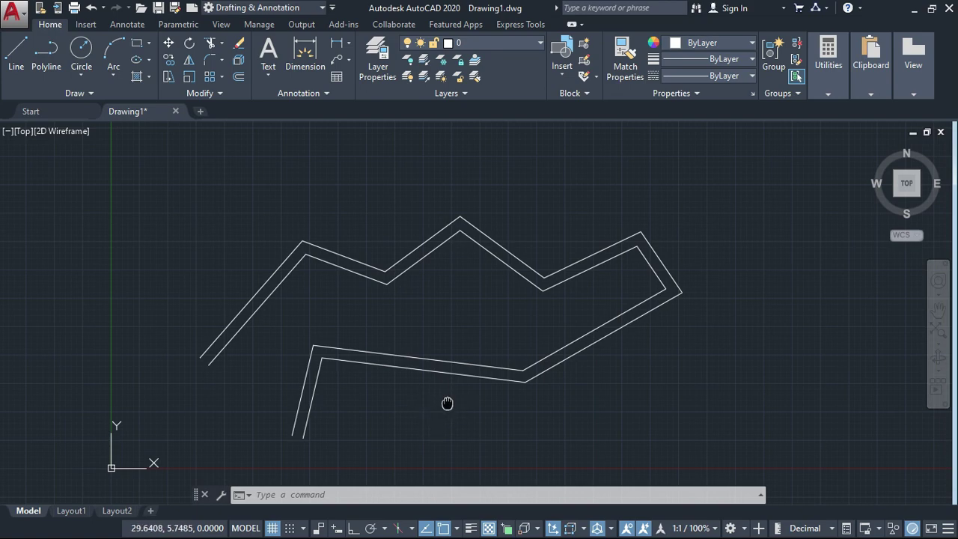
pyautogui.moveTo(447, 404); pyautogui.dragTo(426, 404, button='middle')
pyautogui.write('m')
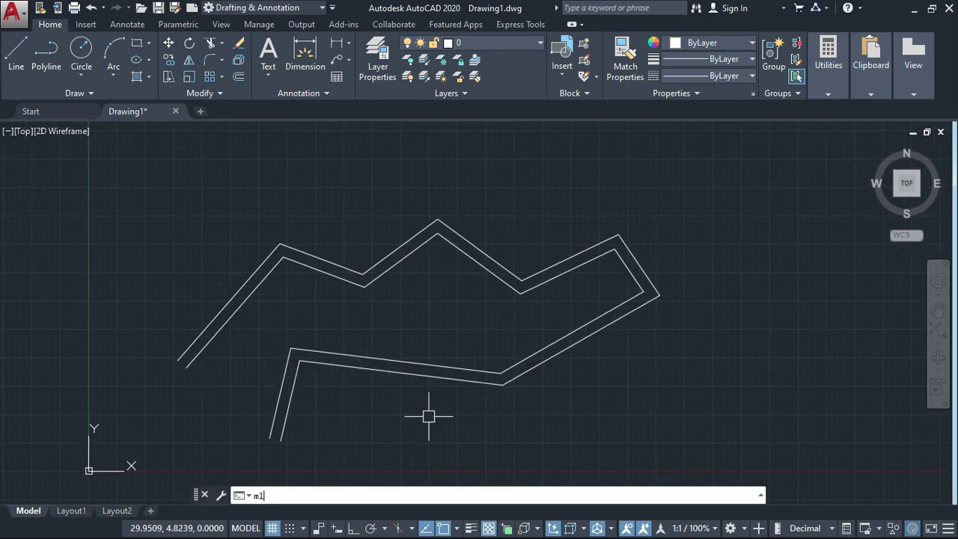
pyautogui.write('l')
pyautogui.press('Return')
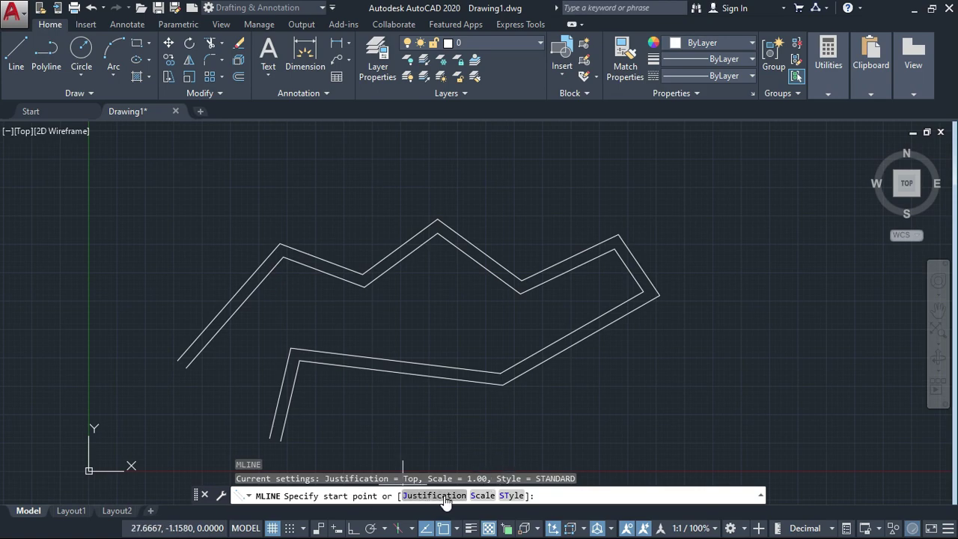
pyautogui.scroll(4, 310, 367)
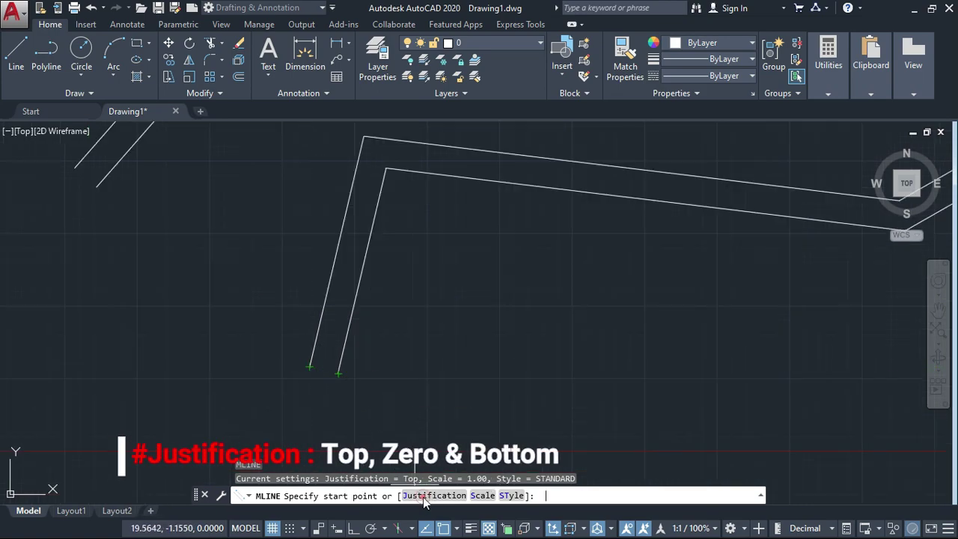
pyautogui.click(437, 495)
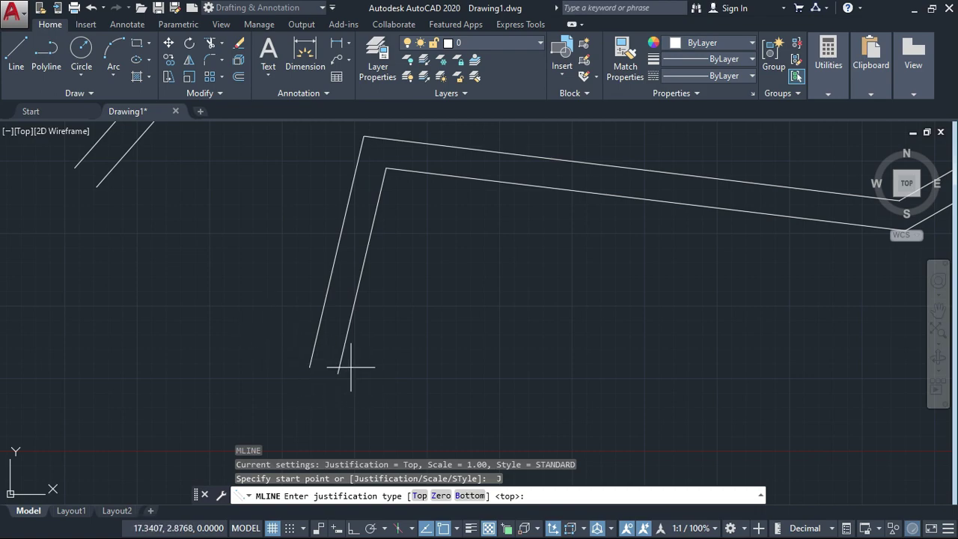
pyautogui.moveTo(395, 327); pyautogui.dragTo(308, 334, button='middle')
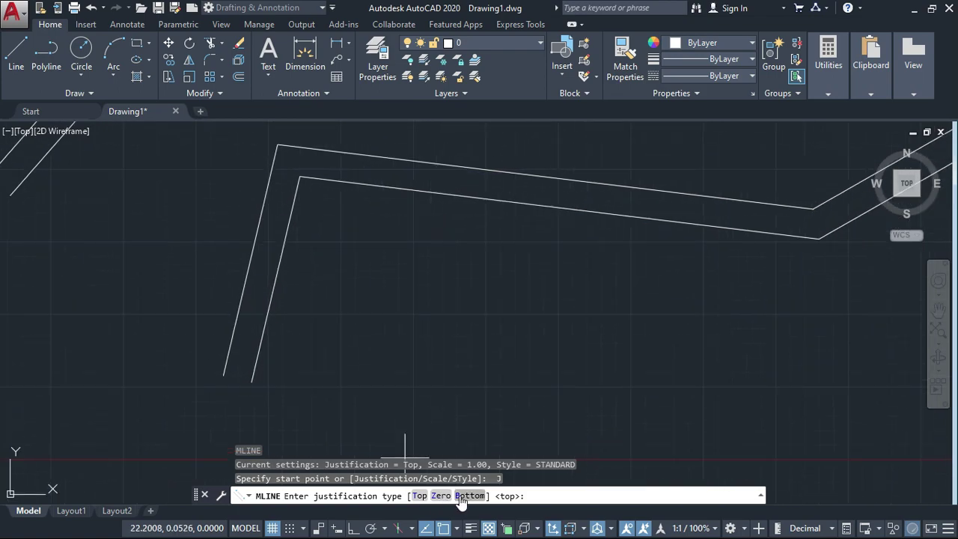
pyautogui.click(462, 495)
pyautogui.click(394, 386)
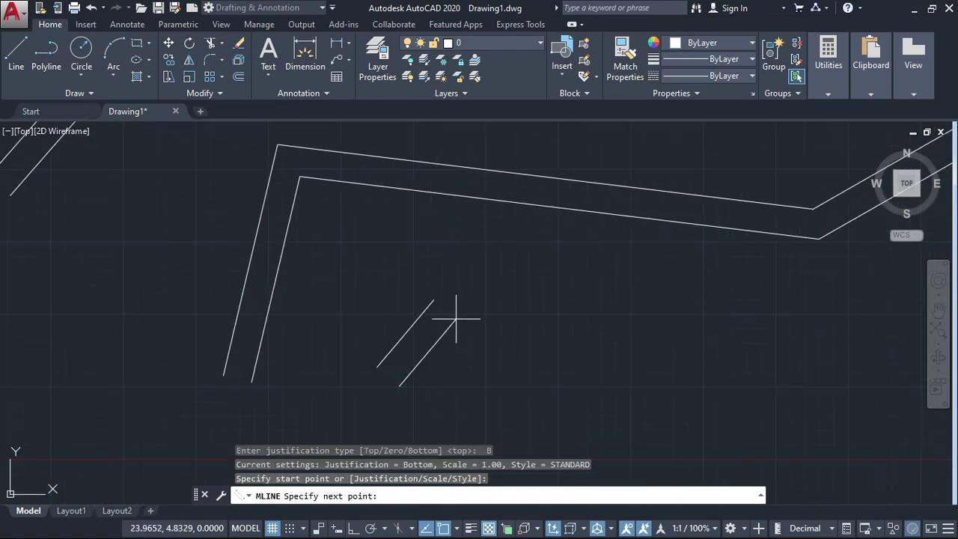
pyautogui.click(468, 354)
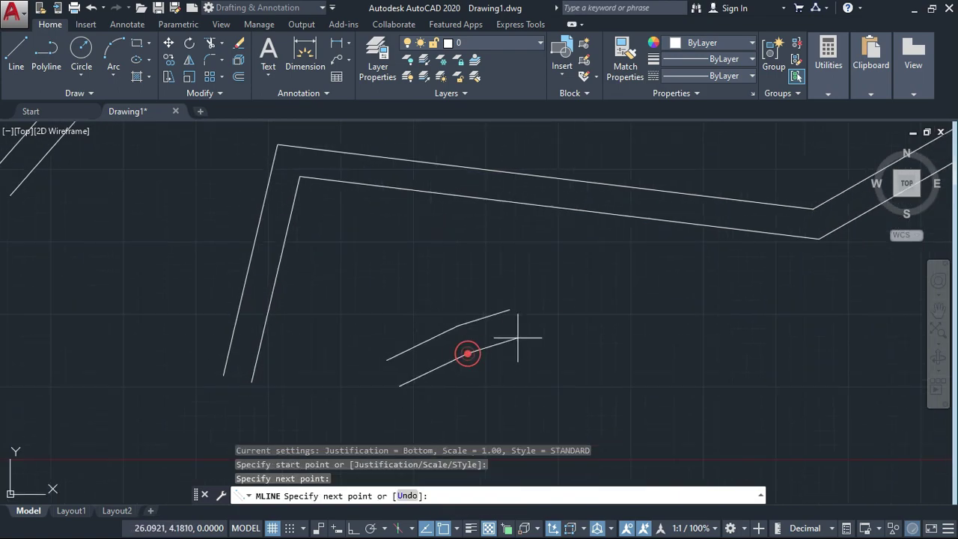
pyautogui.click(559, 268)
pyautogui.click(620, 347)
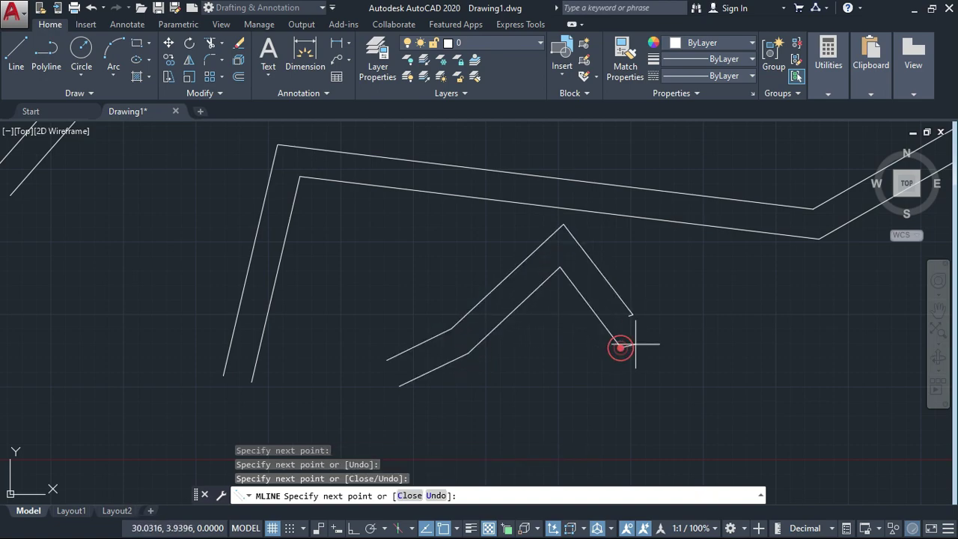
pyautogui.click(758, 355)
pyautogui.click(676, 395)
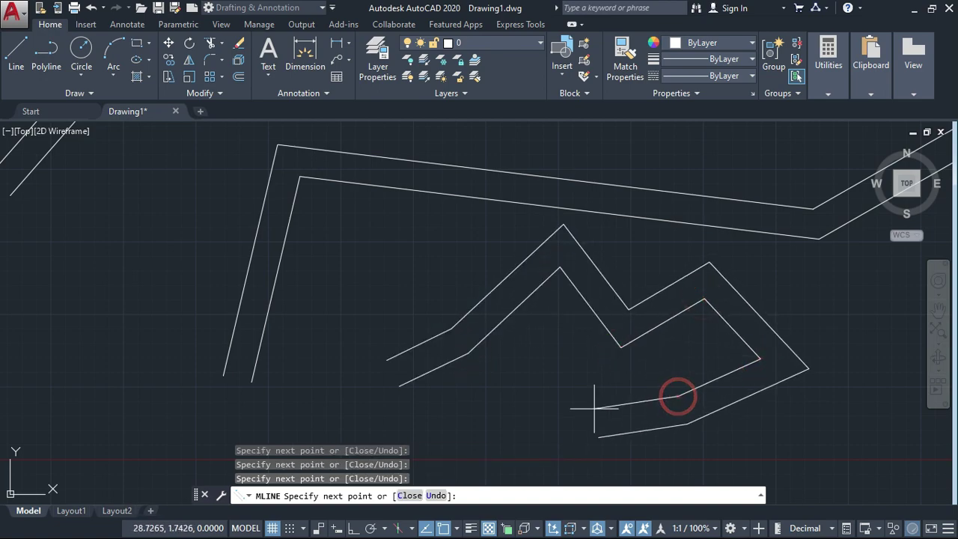
pyautogui.rightClick(593, 404)
pyautogui.click(622, 240)
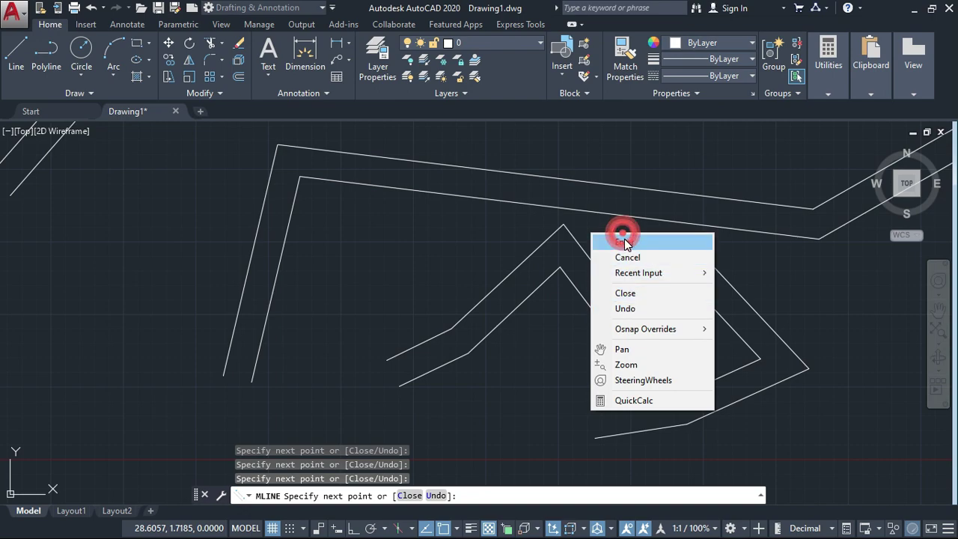
# Step: Draw a five-segment zigzag multiline with Top justification and scale 1.00, beside the existing multilines, heading away from the origin
pyautogui.write('ml')
pyautogui.press('Return')
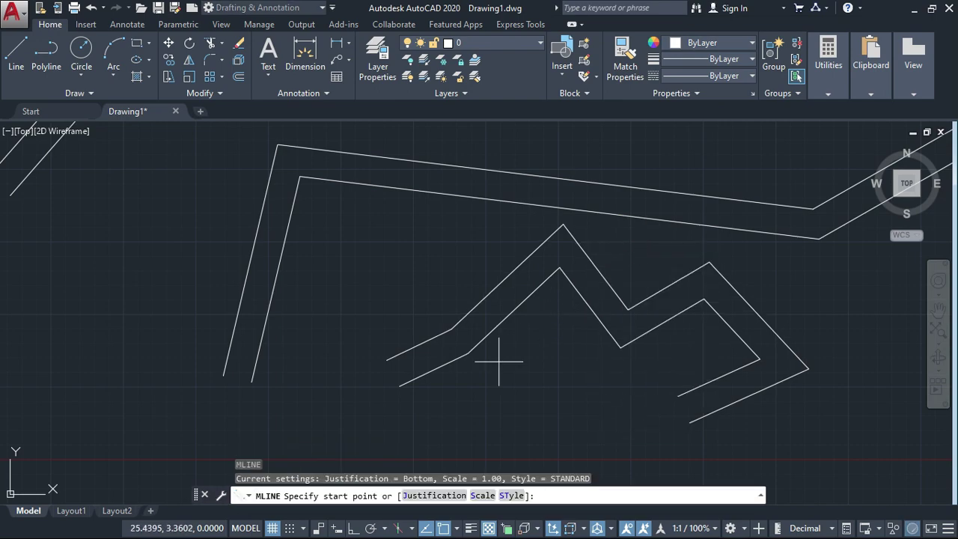
pyautogui.click(434, 495)
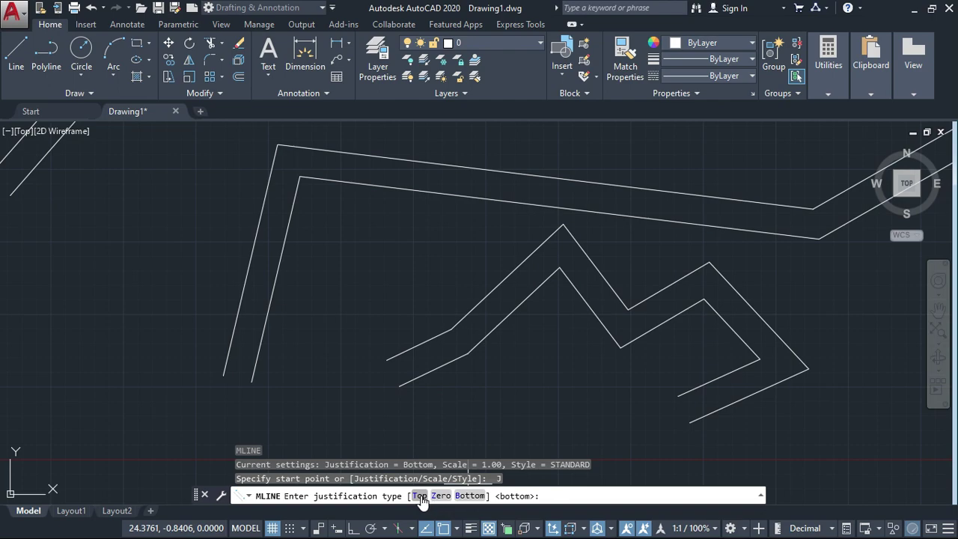
pyautogui.click(451, 495)
pyautogui.scroll(-4, 627, 359)
pyautogui.moveTo(627, 359); pyautogui.dragTo(292, 364, button='middle')
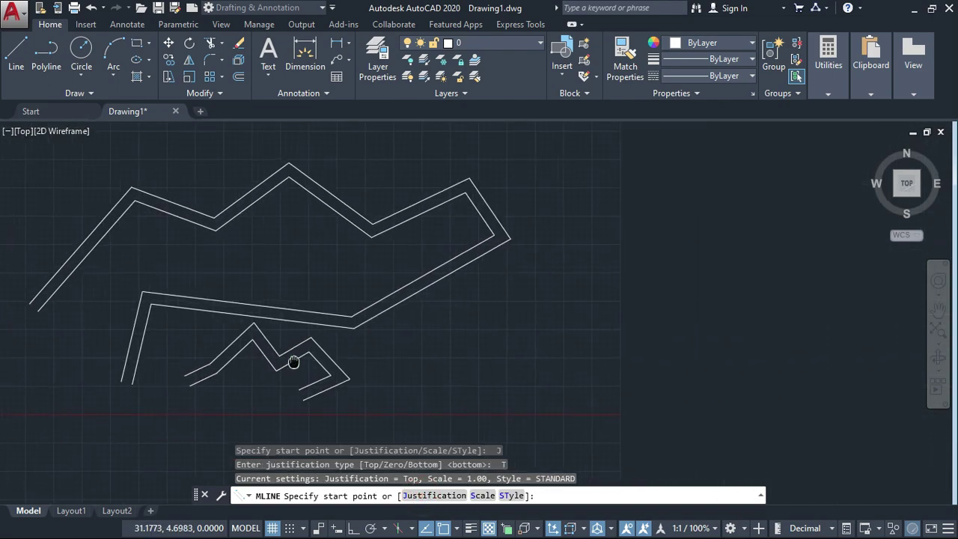
pyautogui.click(461, 374)
pyautogui.click(532, 351)
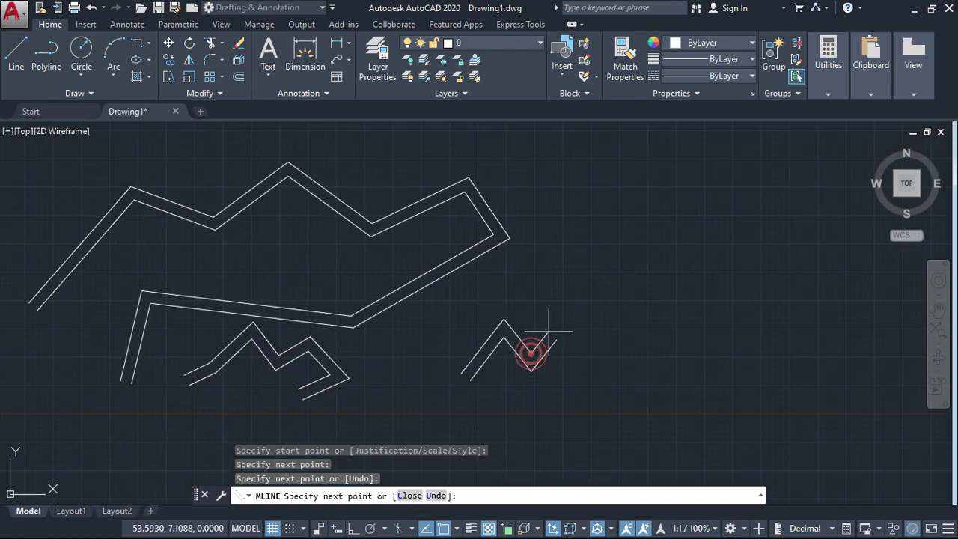
pyautogui.click(579, 293)
pyautogui.click(548, 264)
pyautogui.click(601, 223)
pyautogui.rightClick(636, 260)
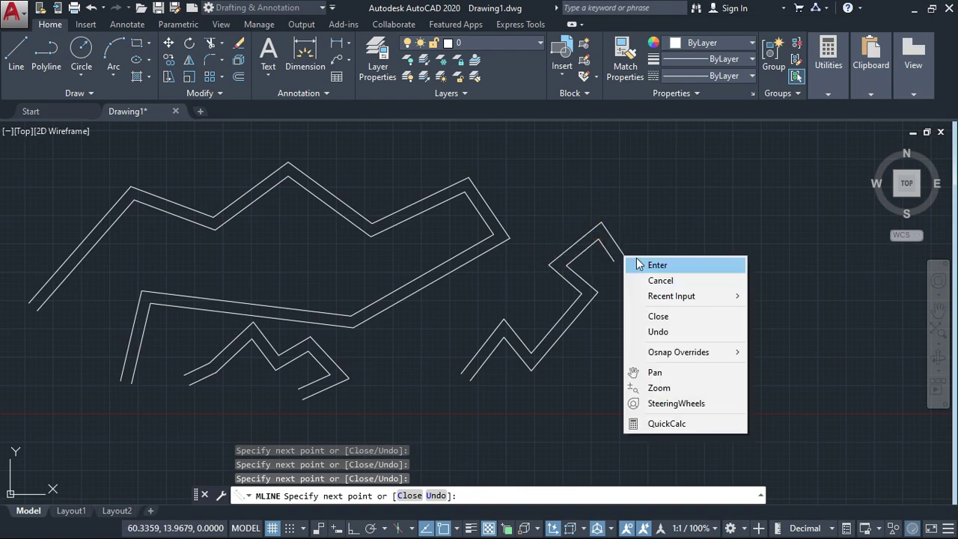
pyautogui.click(650, 266)
# Step: Start another multiline and set its scale to 5, keeping Top justification and the STANDARD style
pyautogui.write('m')
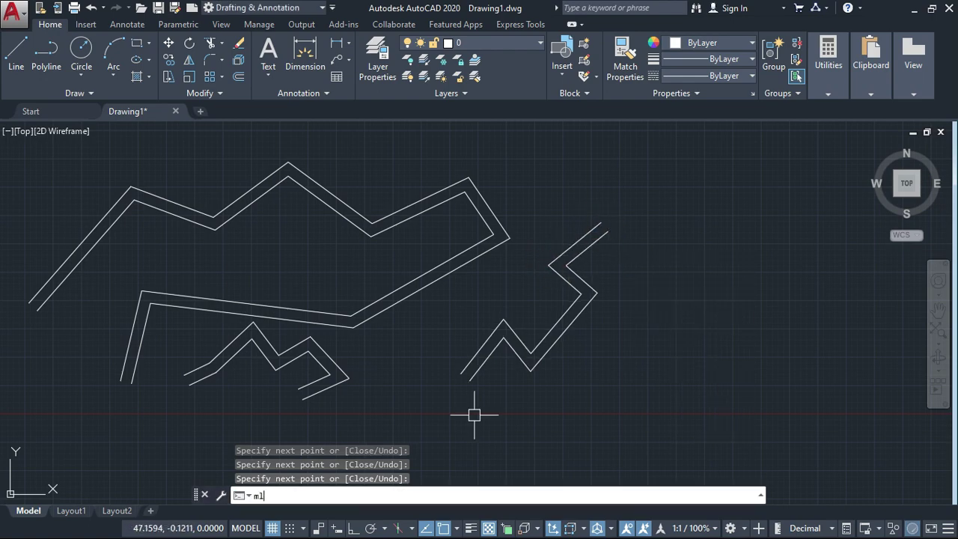
pyautogui.write('l')
pyautogui.press('Return')
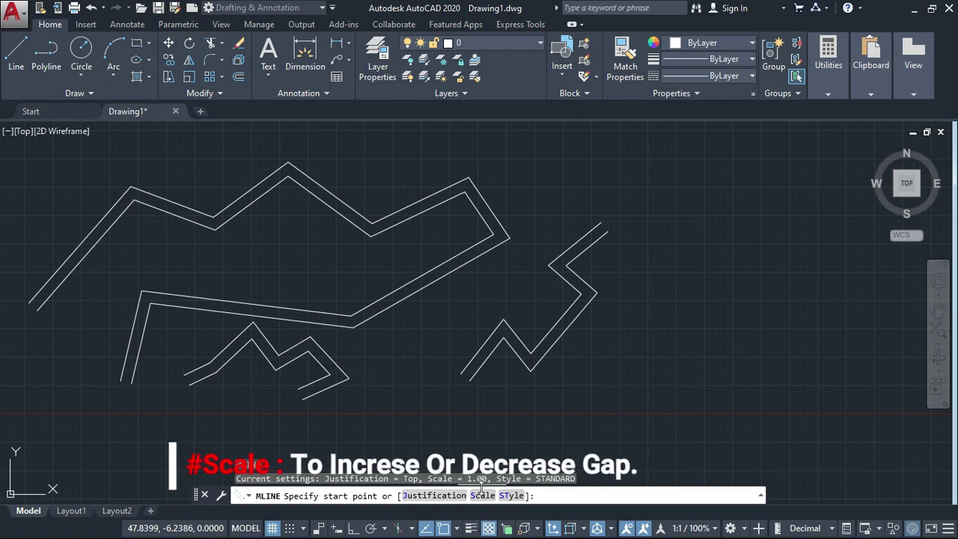
pyautogui.scroll(5, 314, 389)
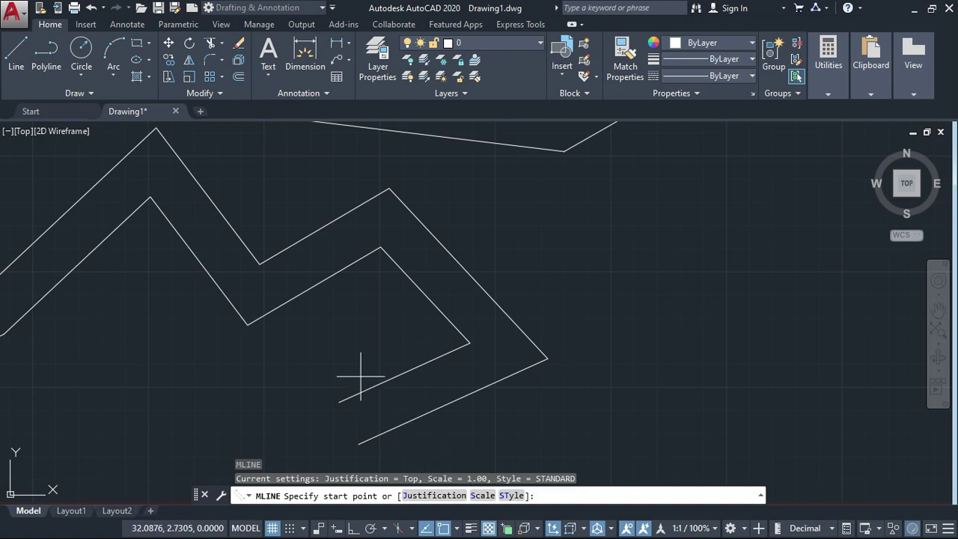
pyautogui.moveTo(488, 416)
pyautogui.mouseDown(button='middle')
pyautogui.moveTo(504, 409)
pyautogui.moveTo(447, 387)
pyautogui.mouseUp(button='middle')
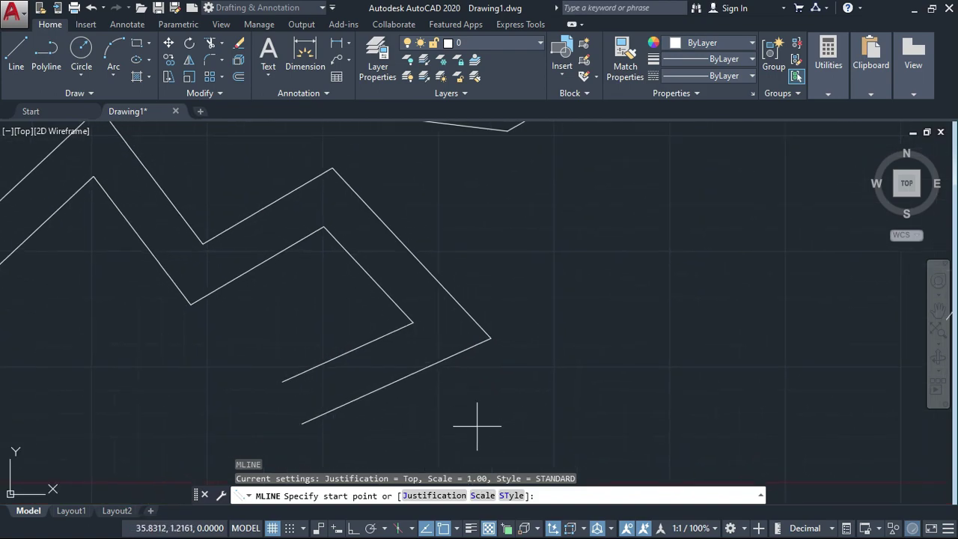
pyautogui.click(482, 495)
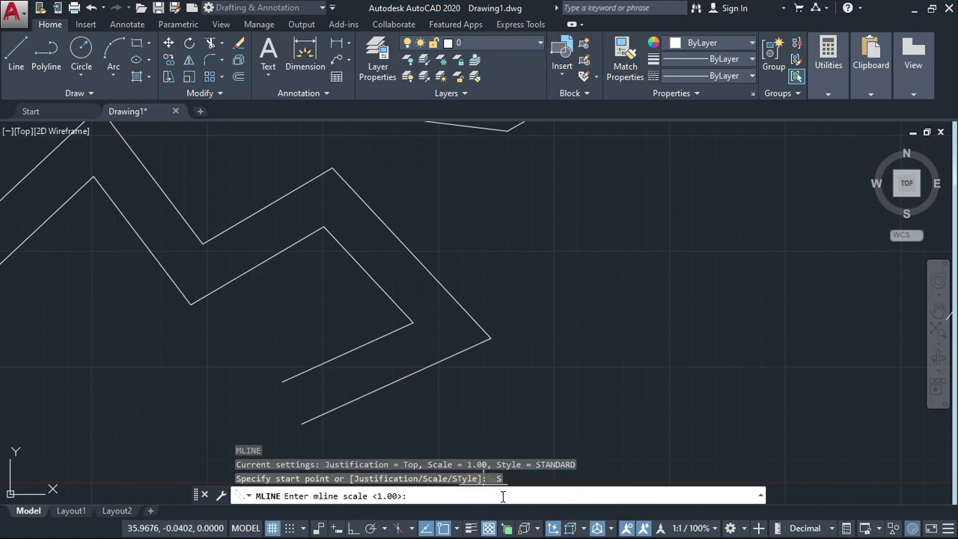
pyautogui.click(464, 496)
pyautogui.write('5')
pyautogui.press('Return')
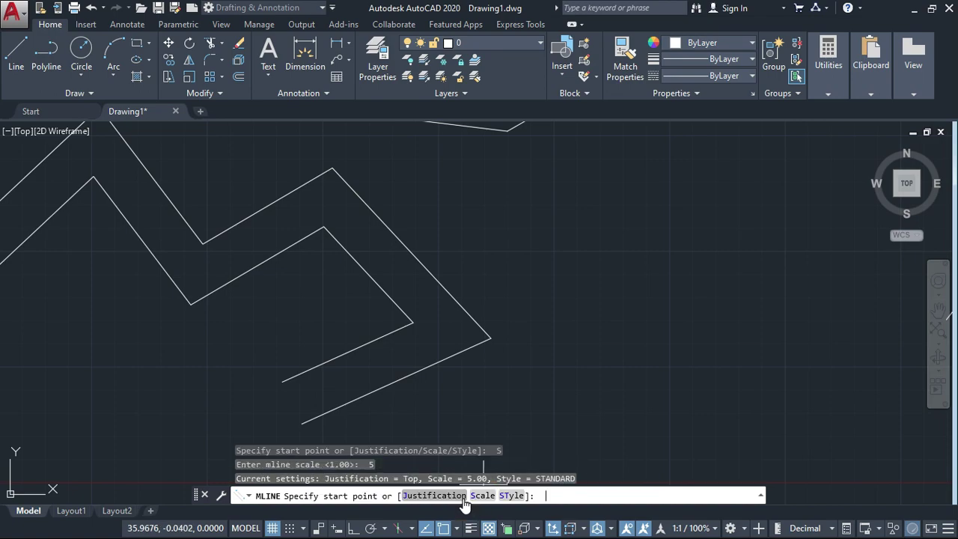
# Step: Draw the wide five-segment zigzag multiline in the empty area beyond the existing multilines, farther along the X axis
pyautogui.scroll(-2, 534, 415)
pyautogui.moveTo(551, 387); pyautogui.dragTo(520, 337, button='middle')
pyautogui.scroll(2, 520, 336)
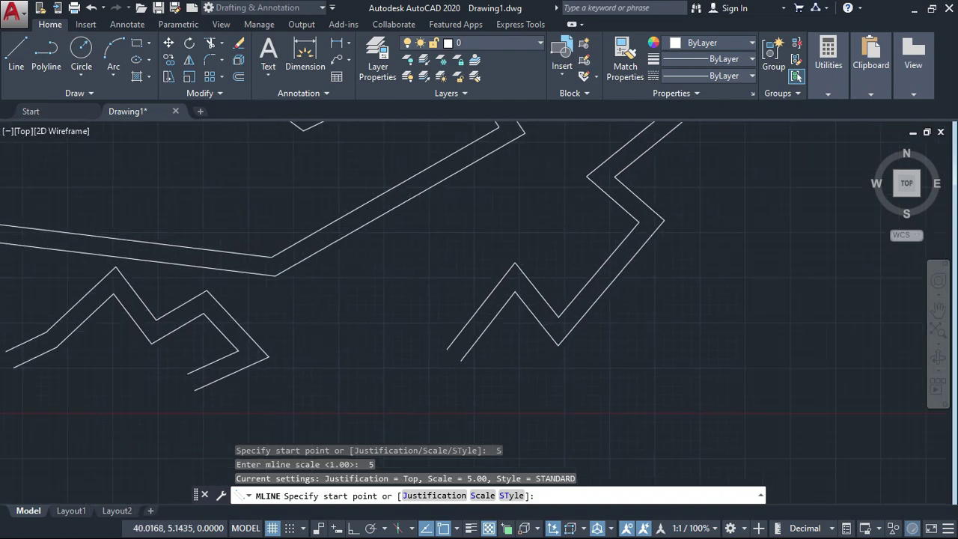
pyautogui.scroll(-6, 391, 294)
pyautogui.scroll(1, 434, 336)
pyautogui.click(440, 363)
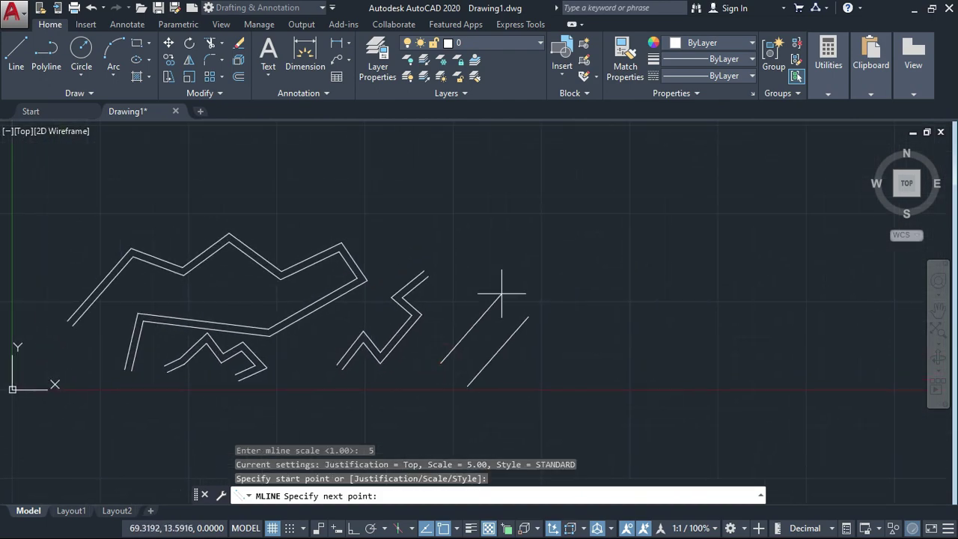
pyautogui.click(502, 293)
pyautogui.click(578, 342)
pyautogui.click(639, 251)
pyautogui.click(722, 317)
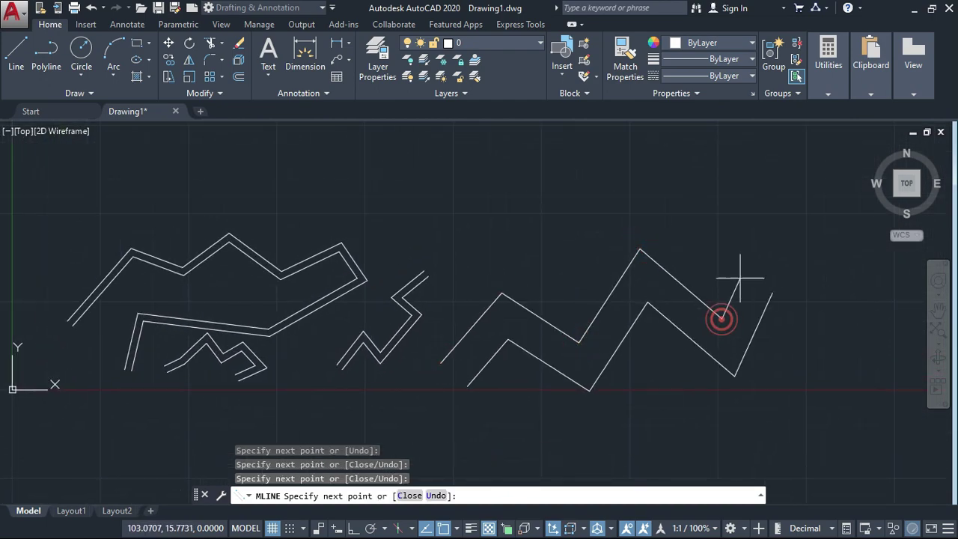
pyautogui.click(754, 247)
pyautogui.rightClick(830, 339)
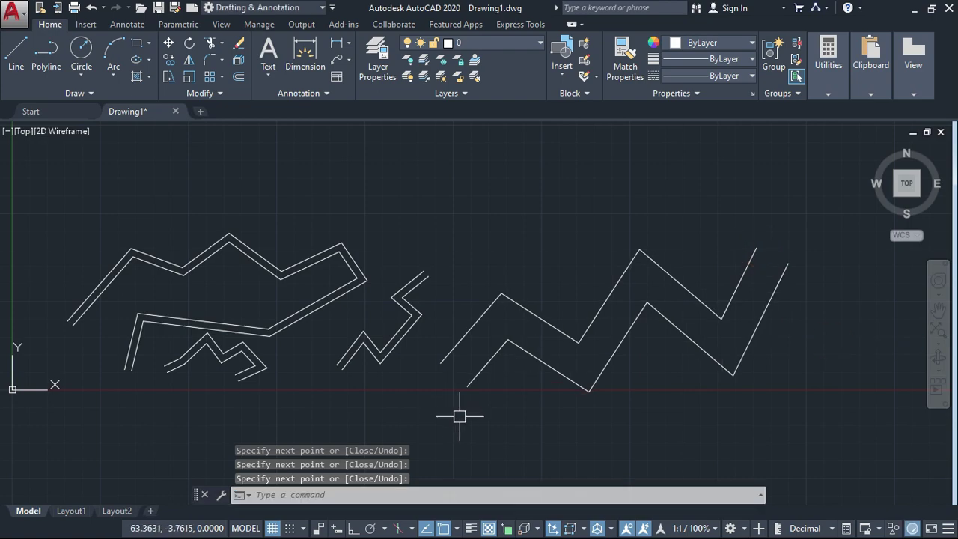
pyautogui.write('ml')
pyautogui.press('Return')
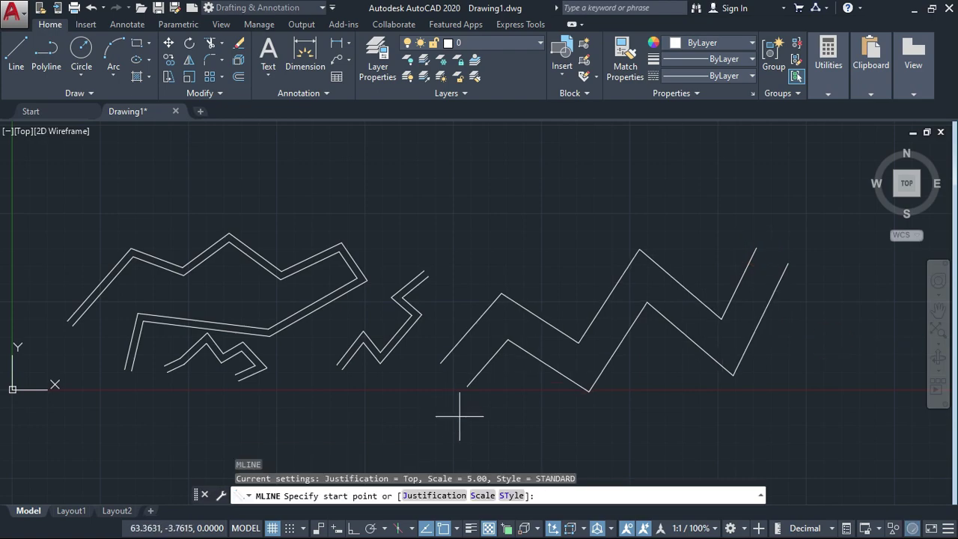
pyautogui.click(514, 496)
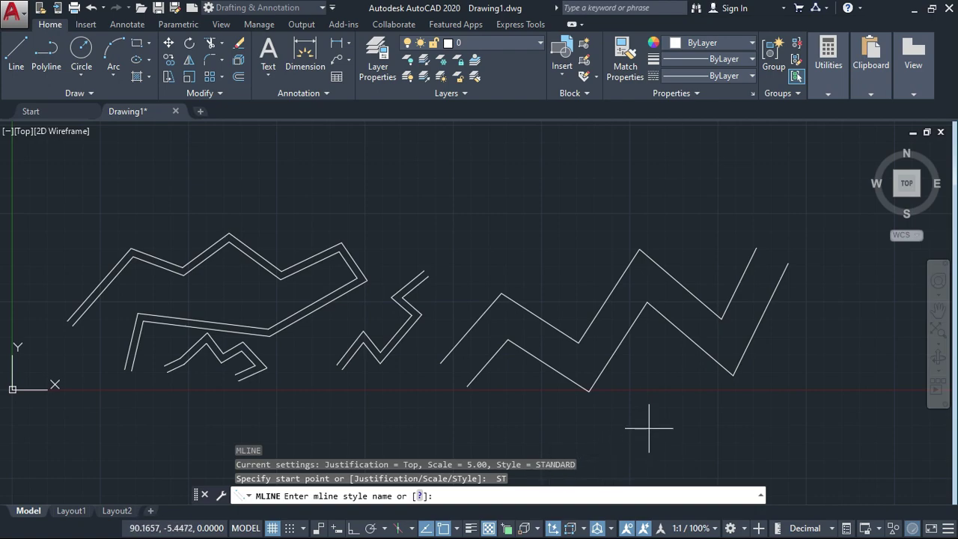
pyautogui.press('Escape')
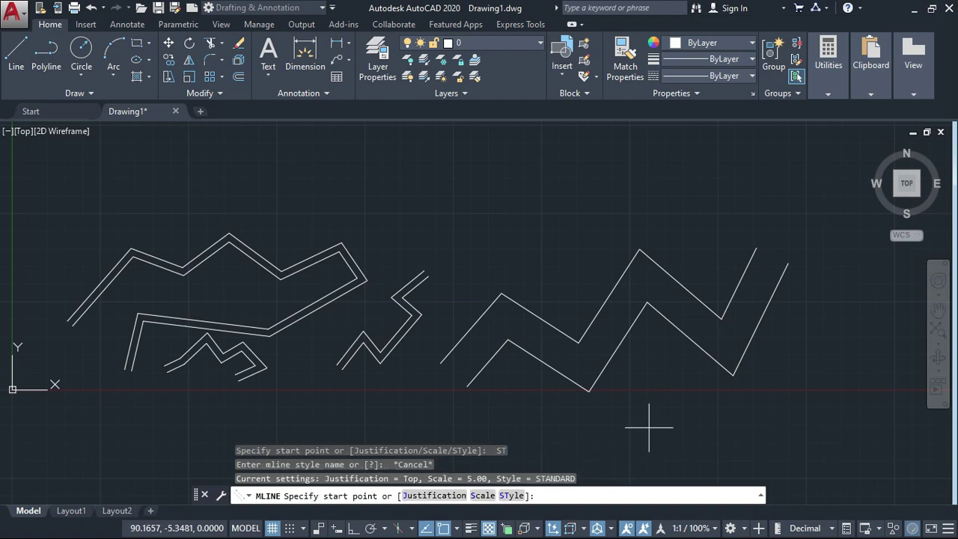
pyautogui.scroll(-2, 588, 346)
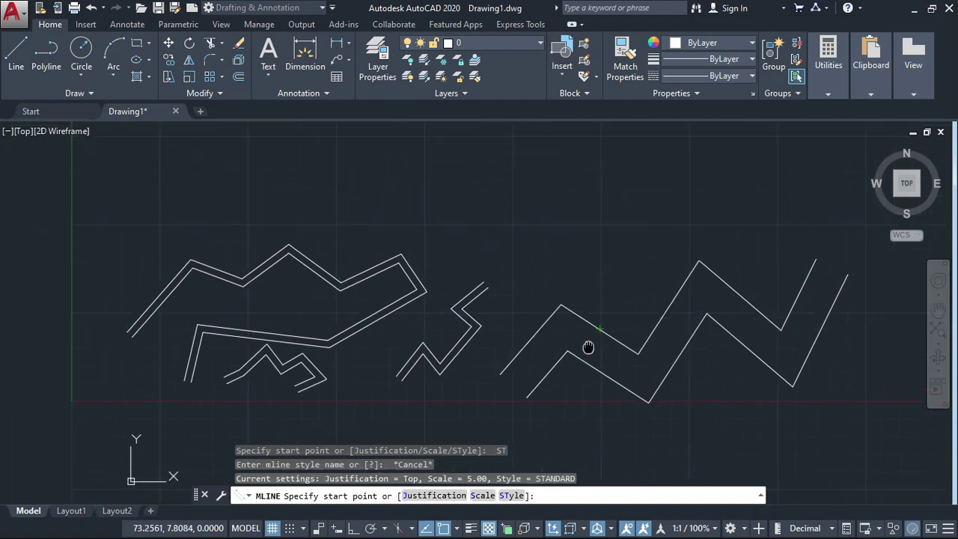
pyautogui.scroll(-2, 492, 321)
pyautogui.moveTo(514, 309)
pyautogui.mouseDown(button='middle')
pyautogui.moveTo(484, 308)
pyautogui.moveTo(513, 342)
pyautogui.mouseUp(button='middle')
pyautogui.press('Escape')
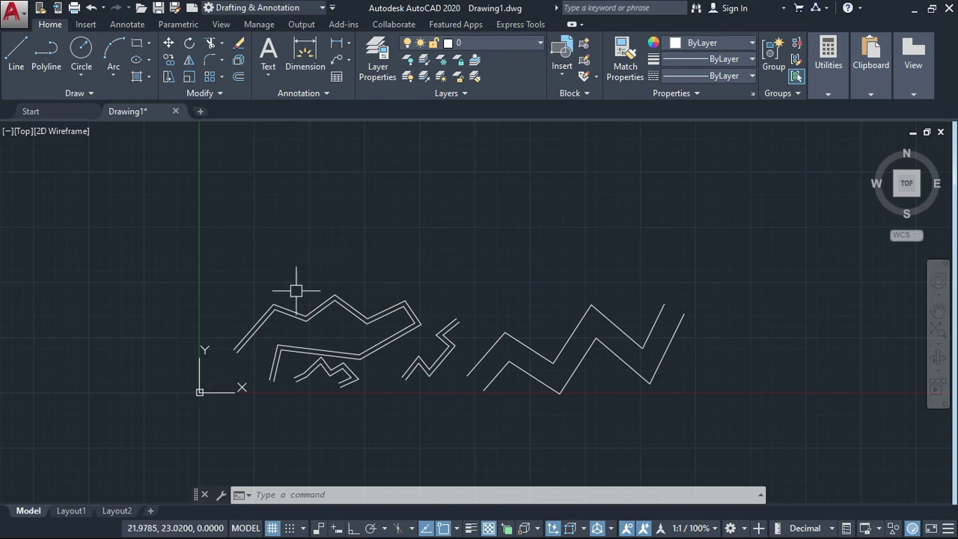
# Step: Erase all four multilines from the drawing
pyautogui.moveTo(581, 352); pyautogui.dragTo(563, 363, button='middle')
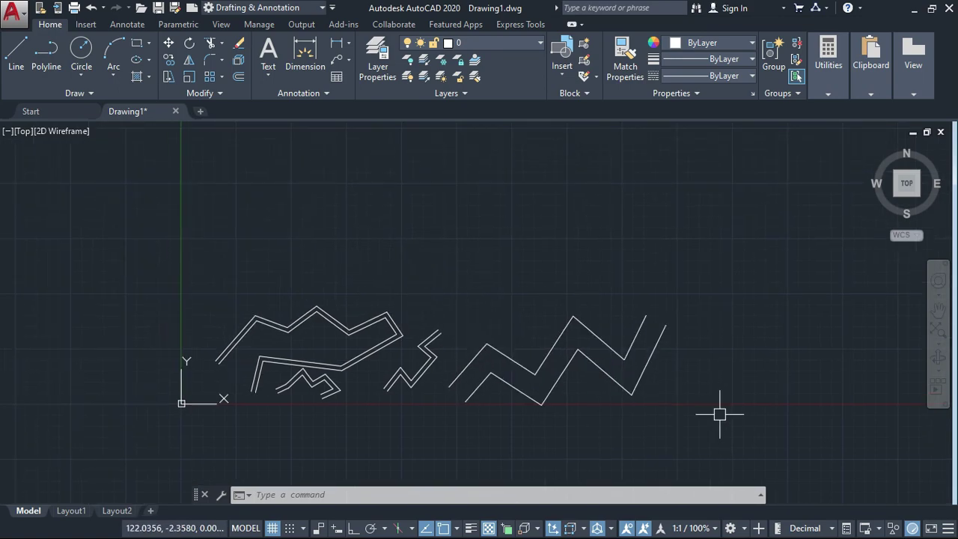
pyautogui.click(711, 419)
pyautogui.click(232, 249)
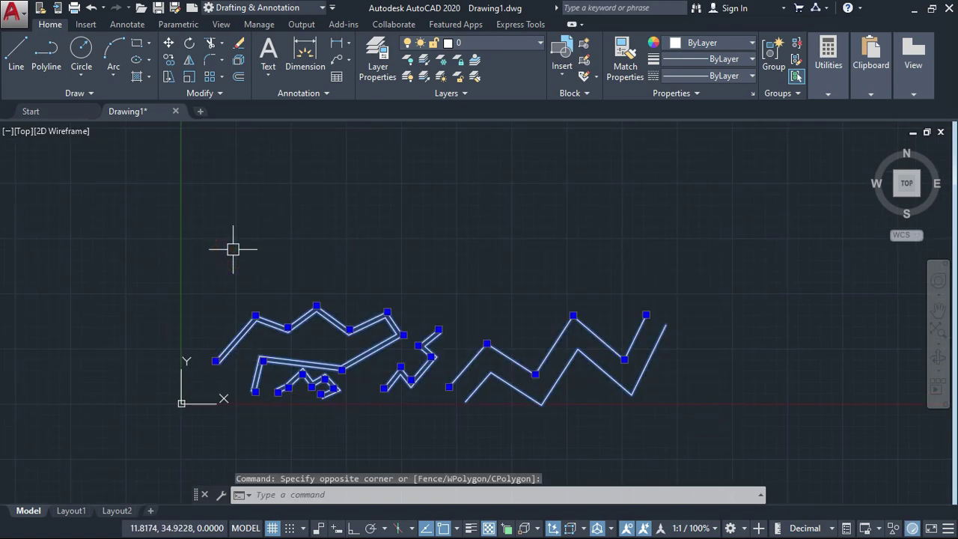
pyautogui.write('e')
pyautogui.press('Return')
# Step: Create a new multiline style named custom, starting from STANDARD, with the MLSTYLE command
pyautogui.moveTo(232, 249)
pyautogui.mouseDown(button='middle')
pyautogui.moveTo(393, 167)
pyautogui.moveTo(362, 299)
pyautogui.mouseUp(button='middle')
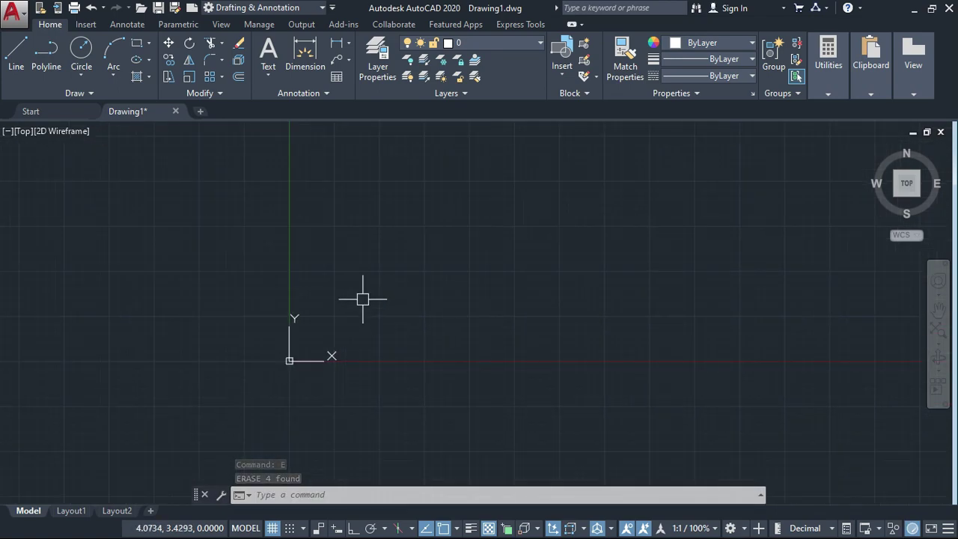
pyautogui.write('MLSTYLE')
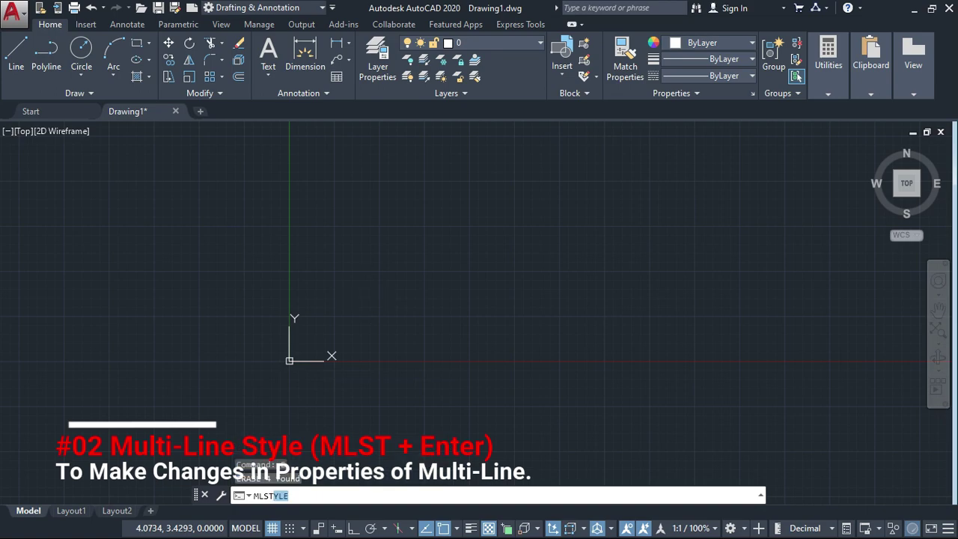
pyautogui.press('Return')
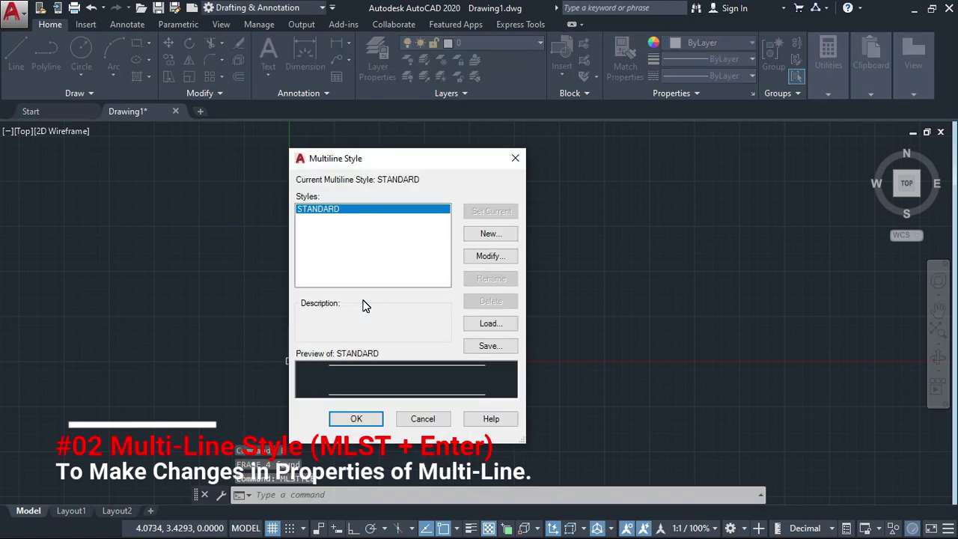
pyautogui.moveTo(335, 161); pyautogui.dragTo(399, 139)
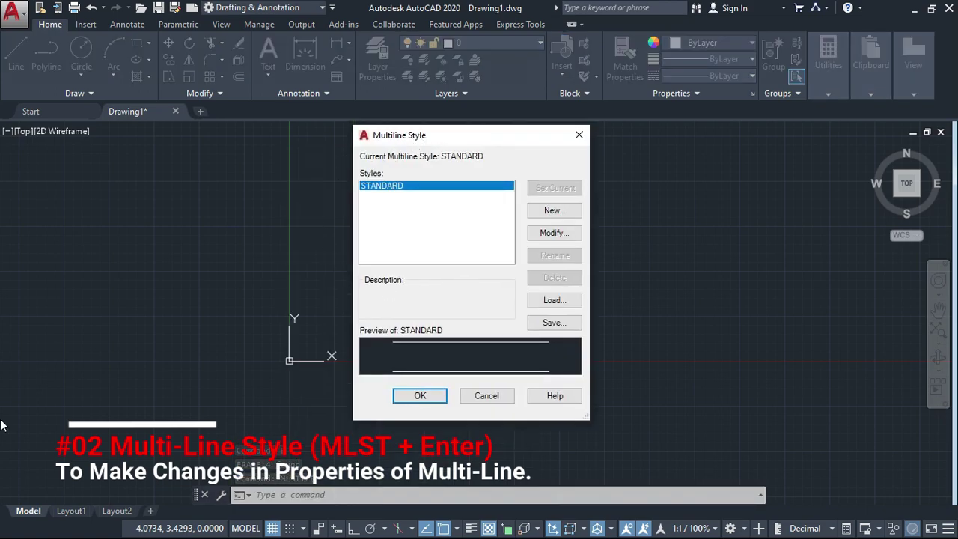
pyautogui.click(395, 187)
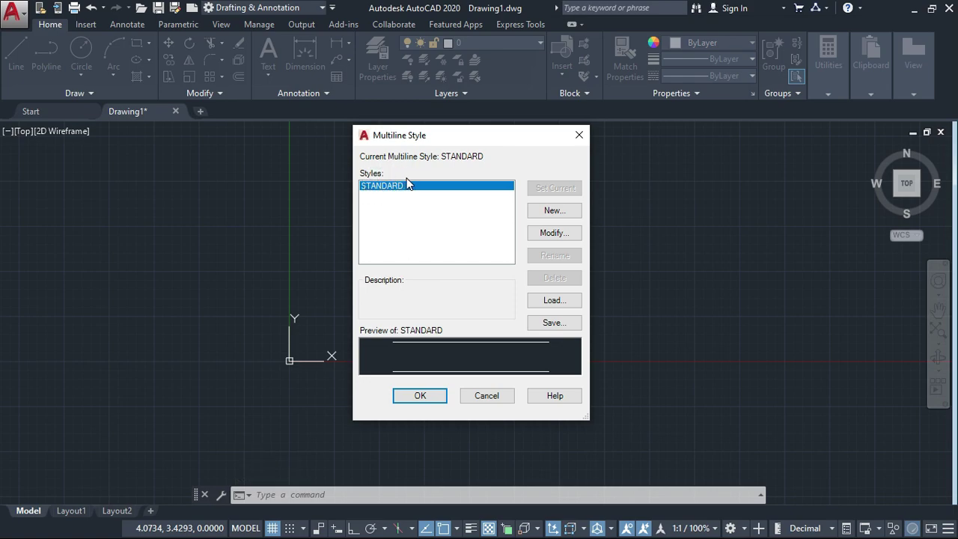
pyautogui.click(552, 211)
pyautogui.click(473, 277)
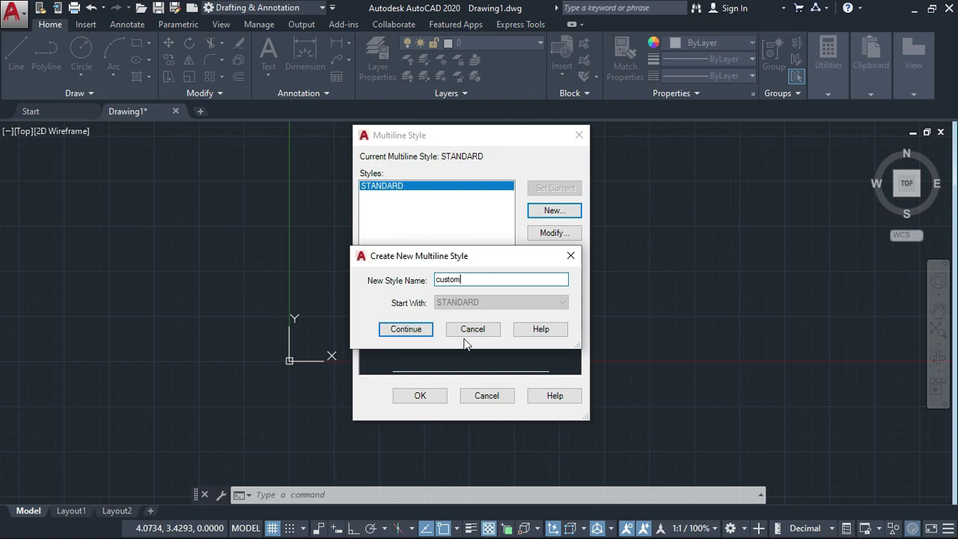
pyautogui.click(424, 333)
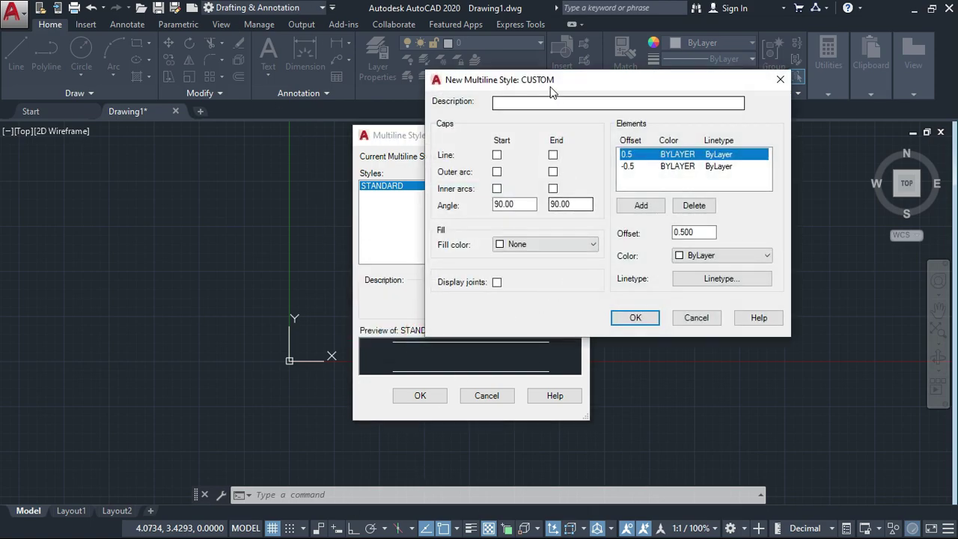
# Step: Give the new multiline style the description "Custom style"
pyautogui.moveTo(555, 86); pyautogui.dragTo(423, 89)
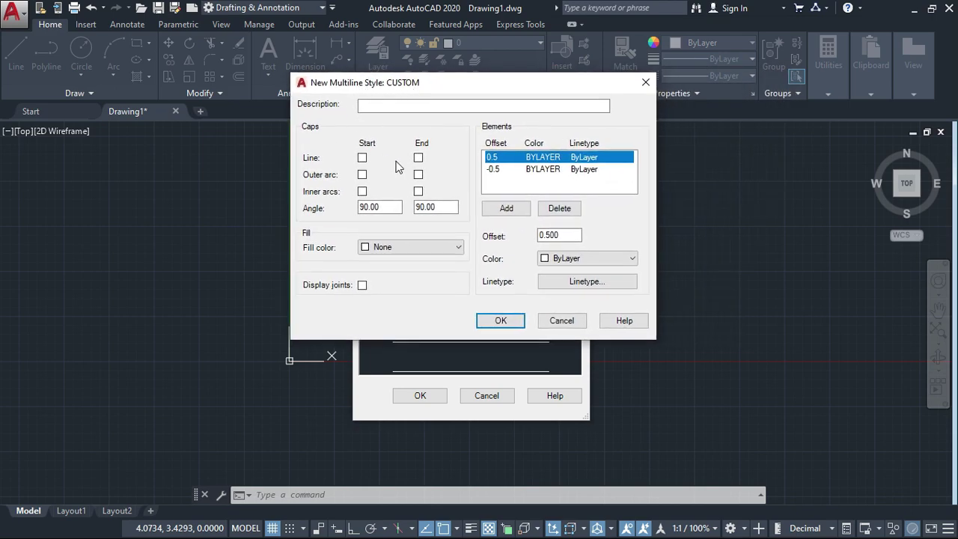
pyautogui.click(401, 106)
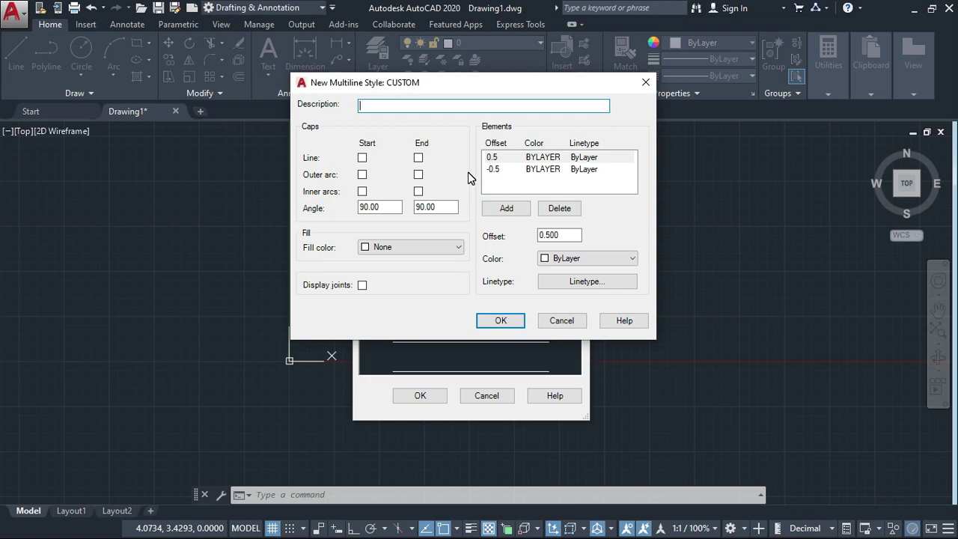
pyautogui.write('Custom style')
# Step: Set the offset of the new style's first element to 1
pyautogui.click(540, 157)
pyautogui.click(543, 168)
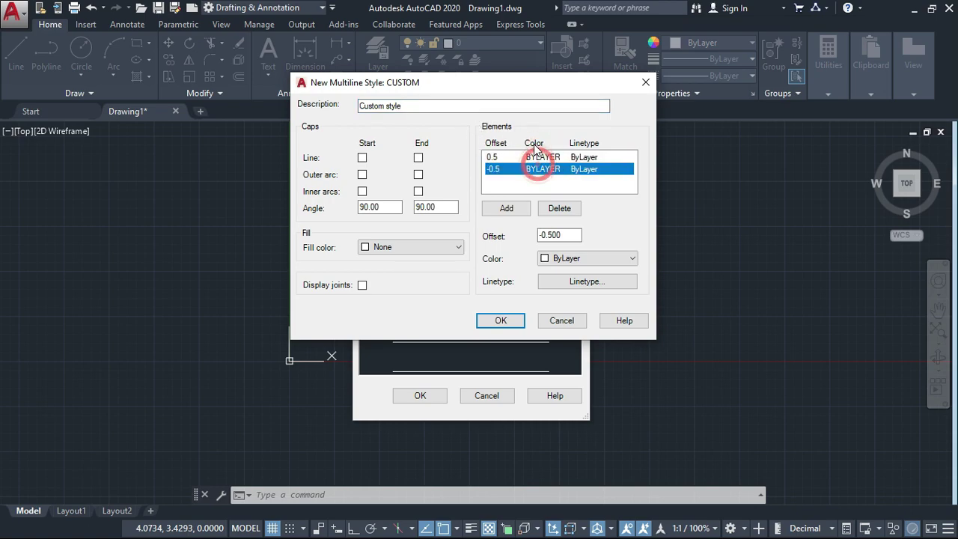
pyautogui.moveTo(517, 84); pyautogui.dragTo(518, 67)
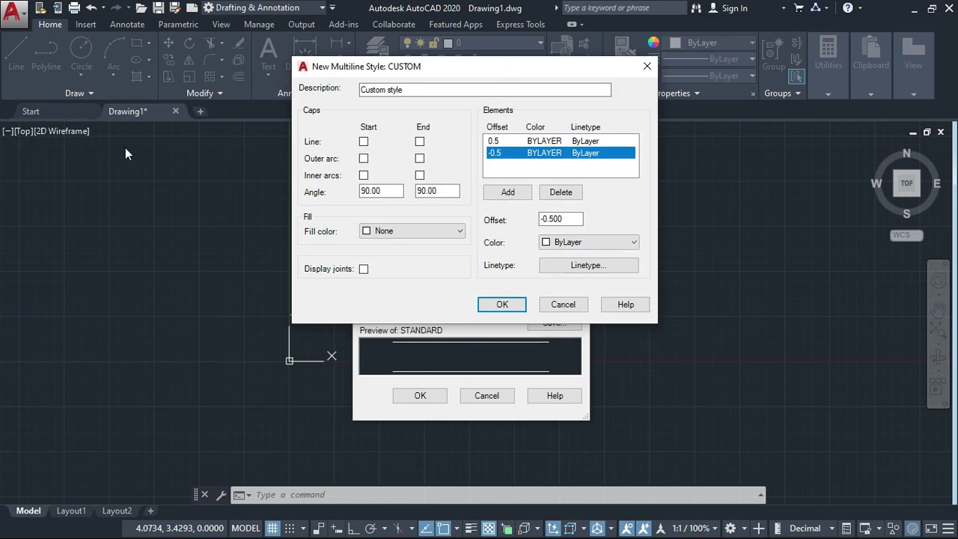
pyautogui.click(546, 142)
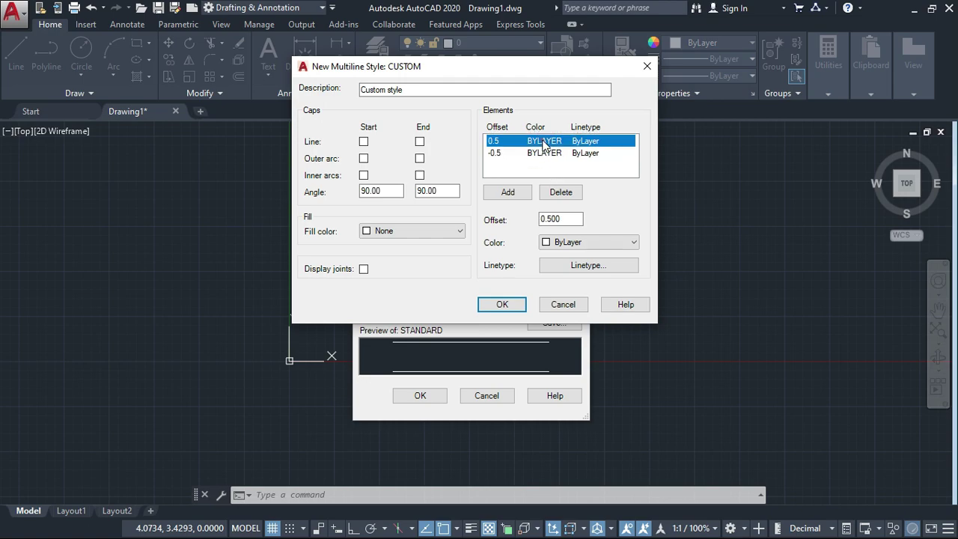
pyautogui.click(559, 218)
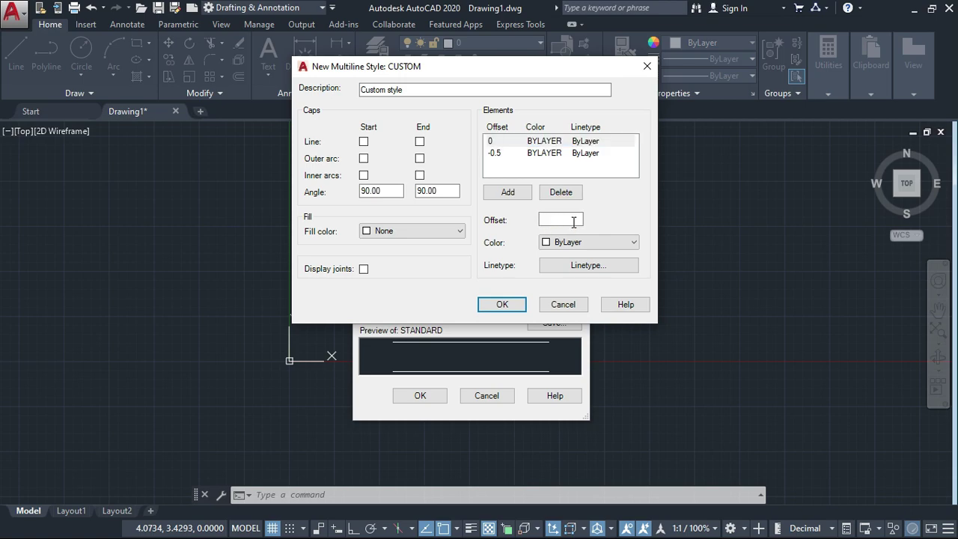
pyautogui.write('1')
# Step: Set the second element's offset to -1
pyautogui.click(549, 153)
pyautogui.doubleClick(568, 218)
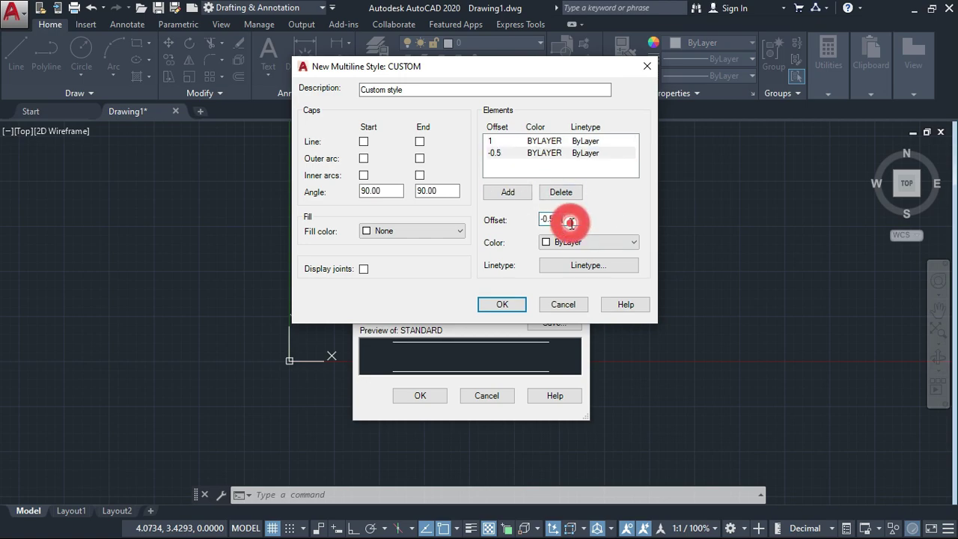
pyautogui.press('BackSpace')
pyautogui.write('-1')
pyautogui.click(557, 152)
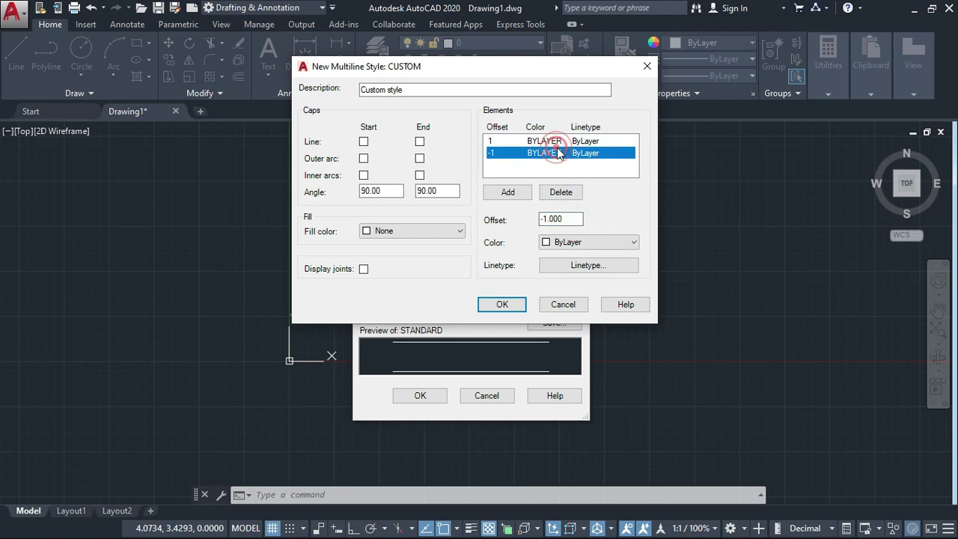
# Step: Add two more elements to the multiline style and set the offset of the first added one to 0.5
pyautogui.click(545, 141)
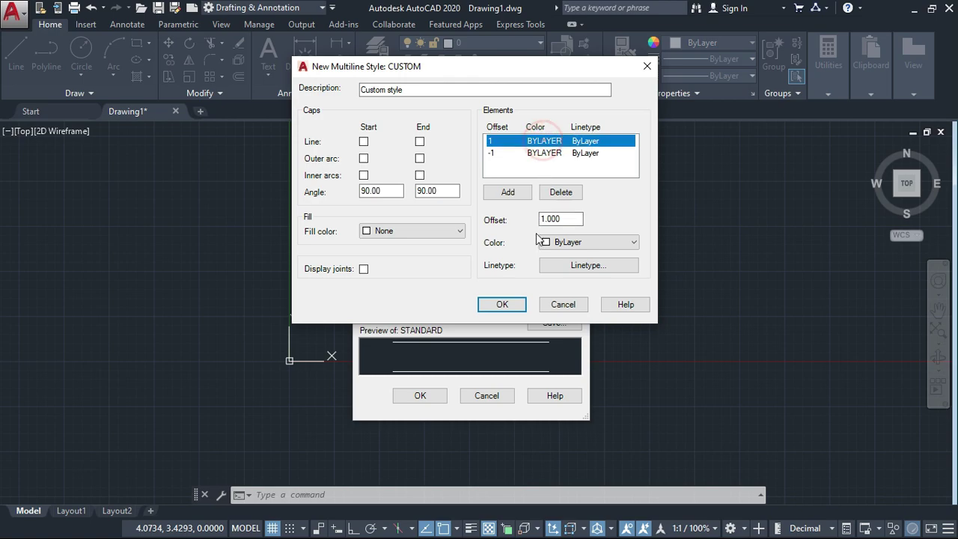
pyautogui.click(508, 192)
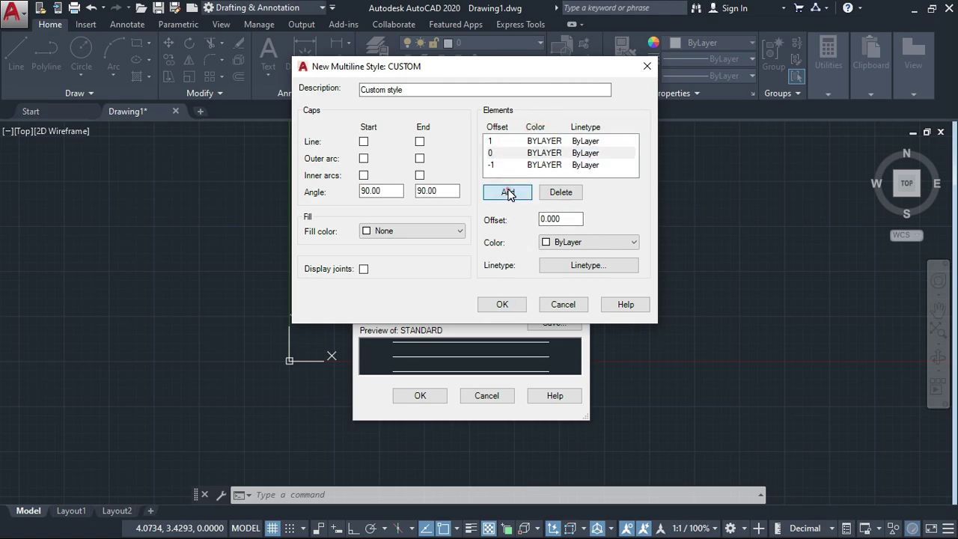
pyautogui.click(508, 193)
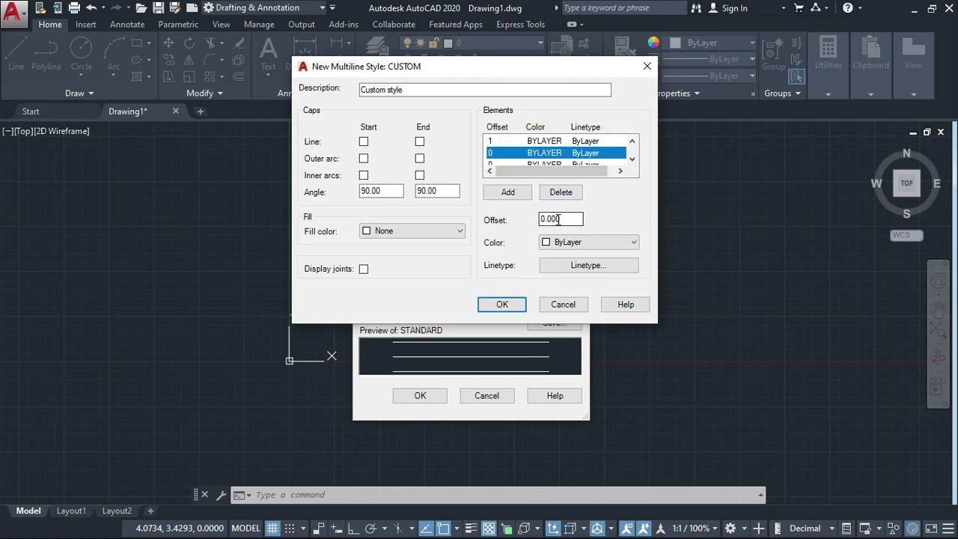
pyautogui.doubleClick(561, 219)
pyautogui.press('BackSpace')
pyautogui.write('0.')
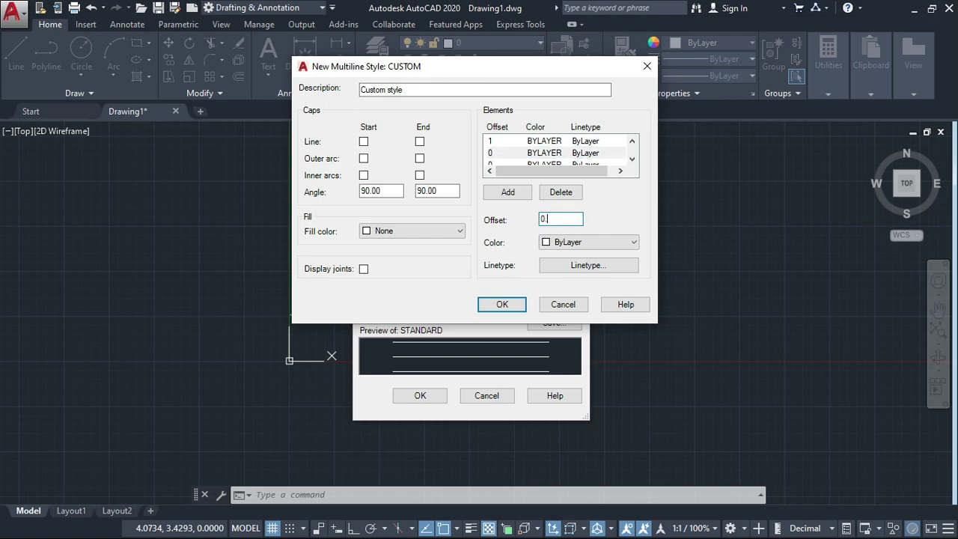
pyautogui.write('5')
# Step: Set the offset of the remaining added element to -0.5
pyautogui.click(553, 161)
pyautogui.doubleClick(561, 218)
pyautogui.write('-')
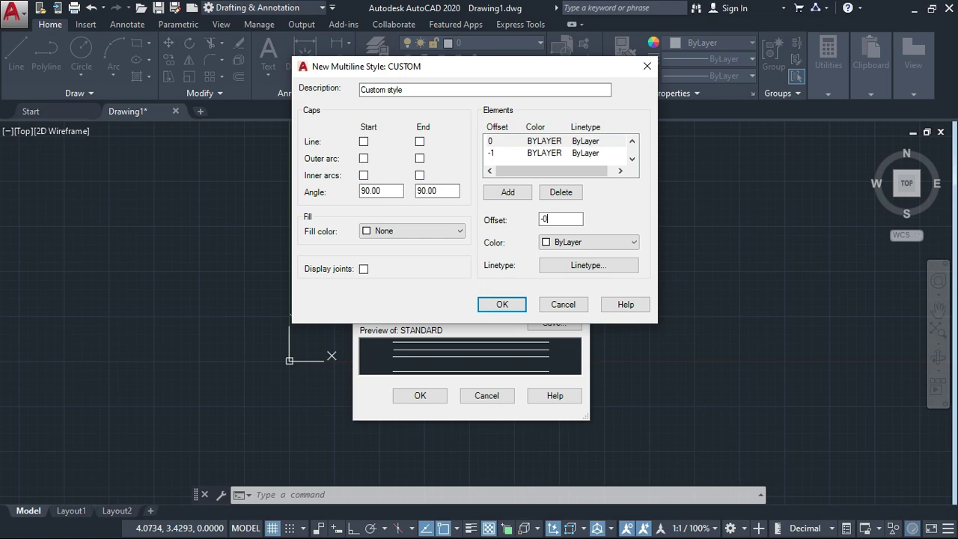
pyautogui.write('0.5')
pyautogui.click(632, 141)
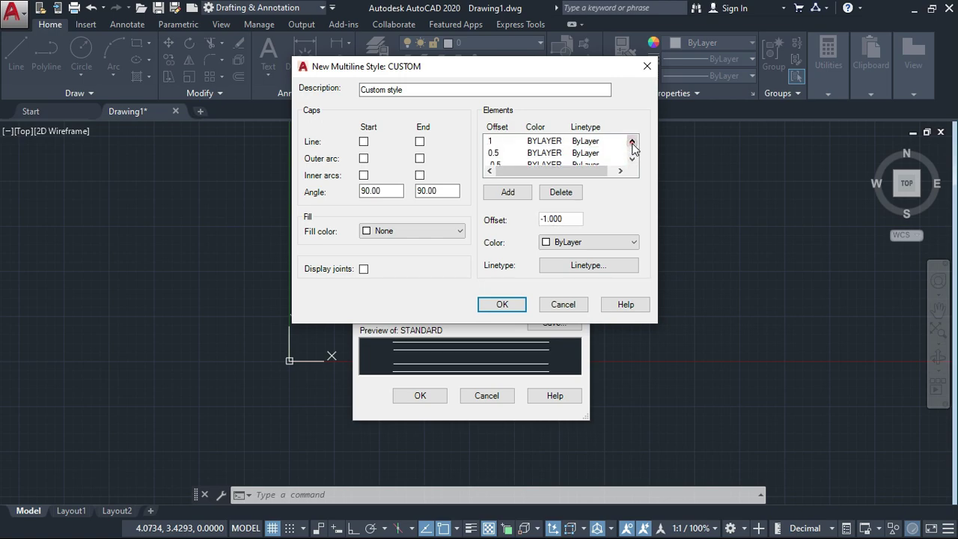
# Step: Color the element at offset 1 red and the element at offset 0.5 yellow
pyautogui.click(557, 142)
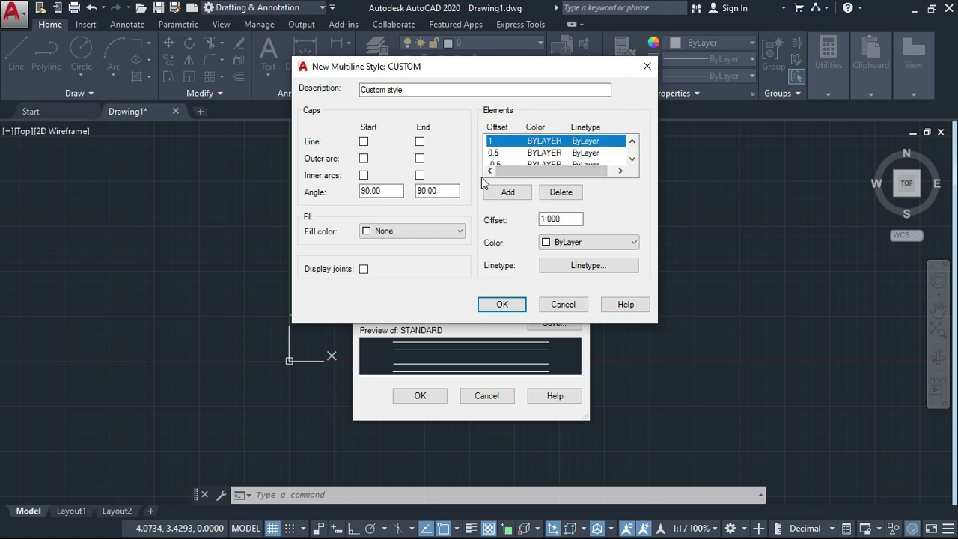
pyautogui.click(589, 241)
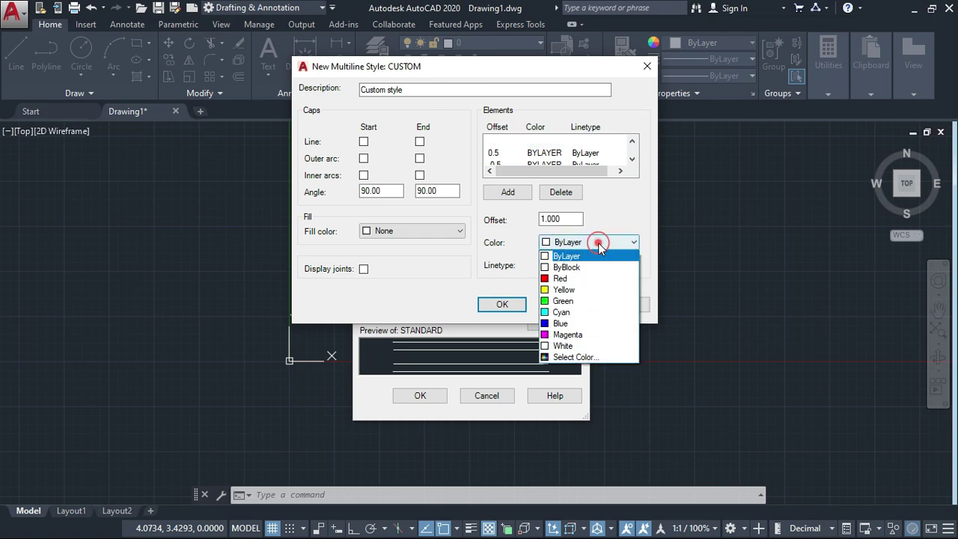
pyautogui.click(561, 278)
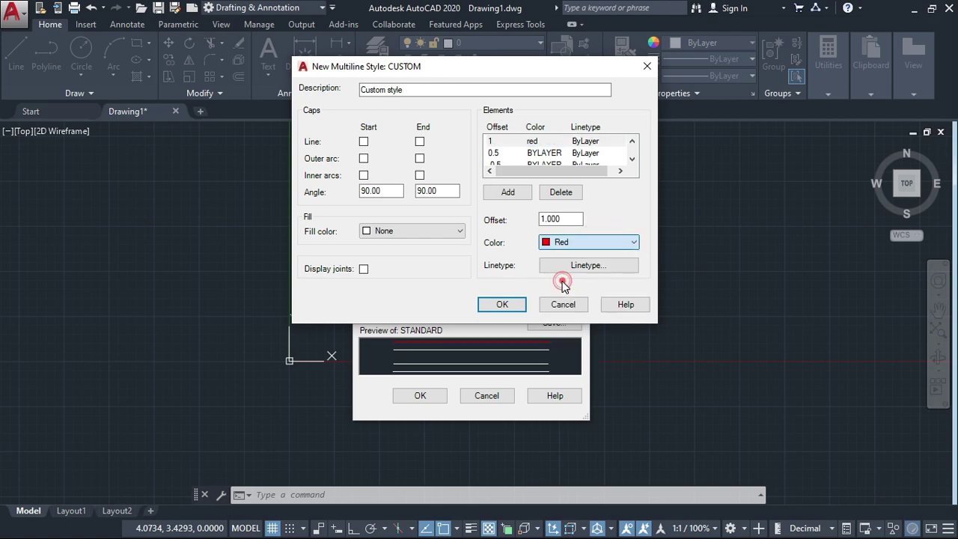
pyautogui.click(575, 152)
pyautogui.click(601, 242)
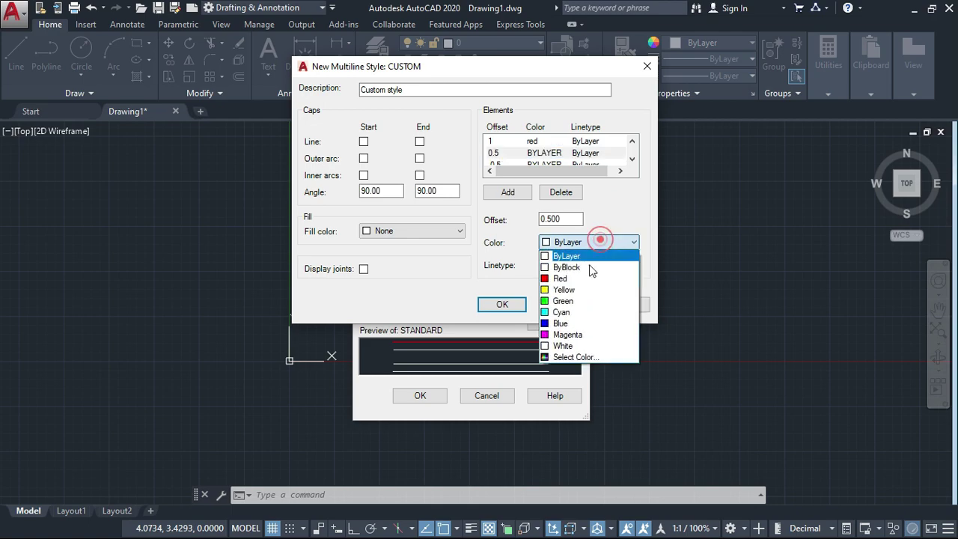
pyautogui.click(566, 290)
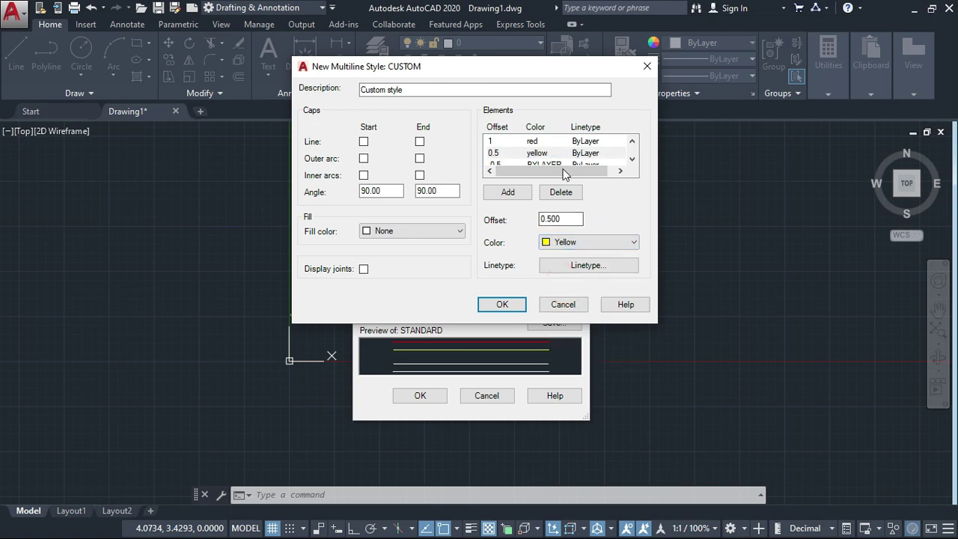
# Step: Color the element at offset -0.5 green and the element at offset -1 cyan
pyautogui.click(561, 164)
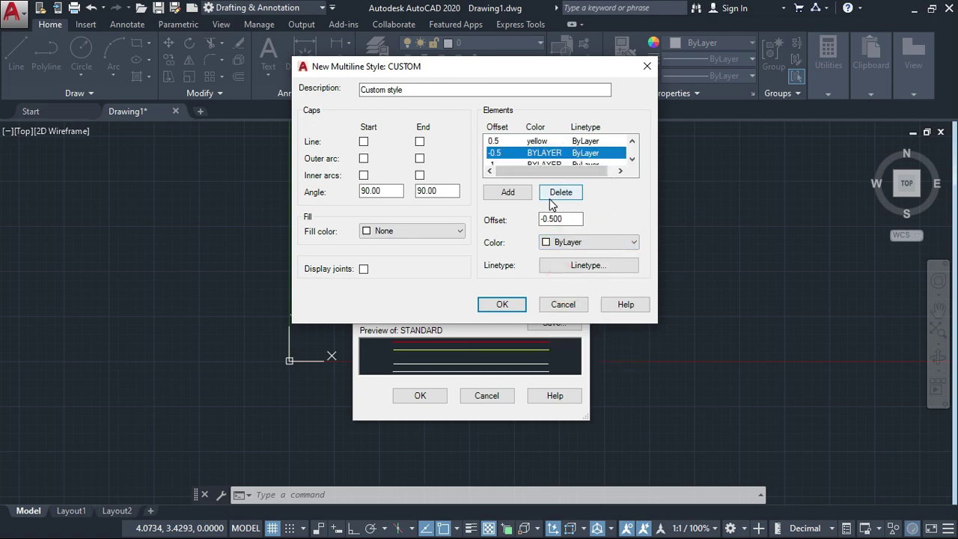
pyautogui.click(607, 243)
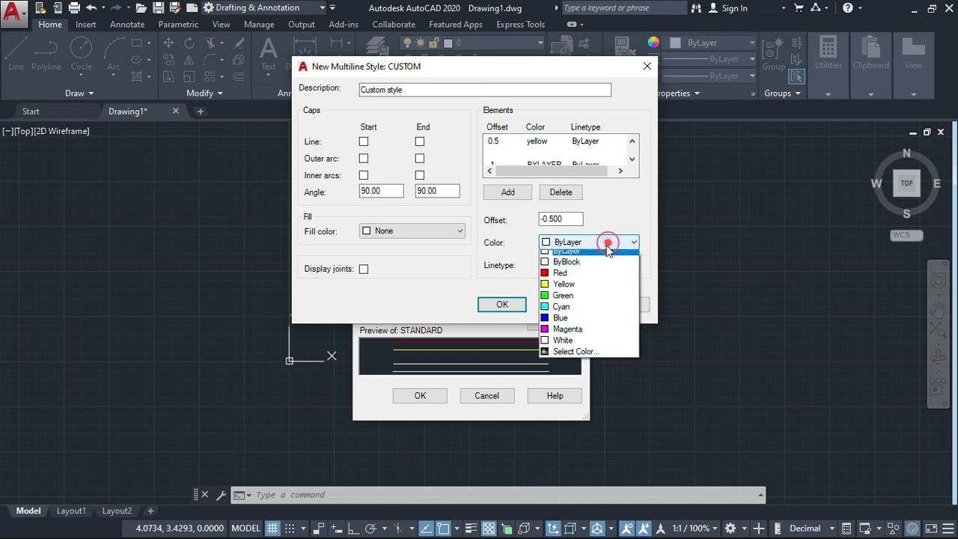
pyautogui.click(562, 300)
pyautogui.scroll(-1, 574, 153)
pyautogui.click(572, 152)
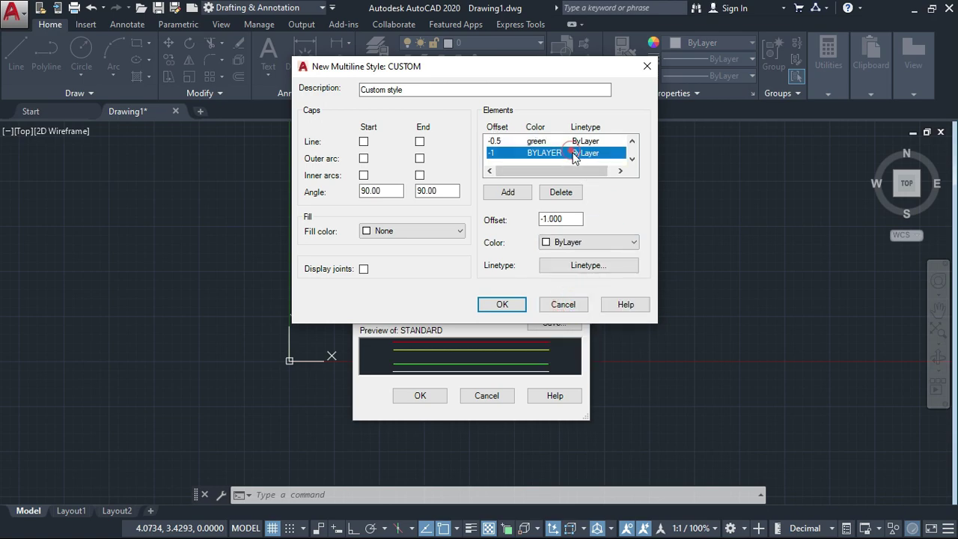
pyautogui.click(626, 241)
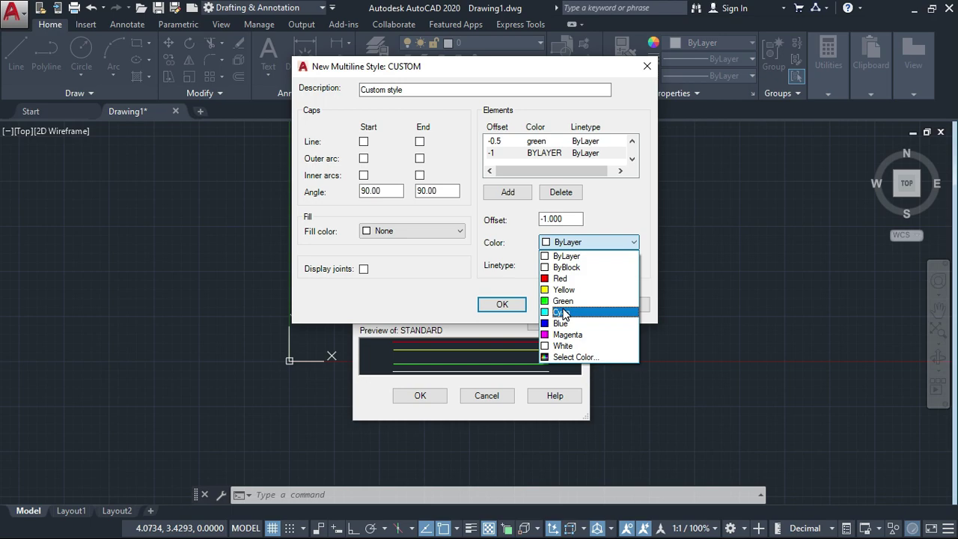
pyautogui.click(563, 312)
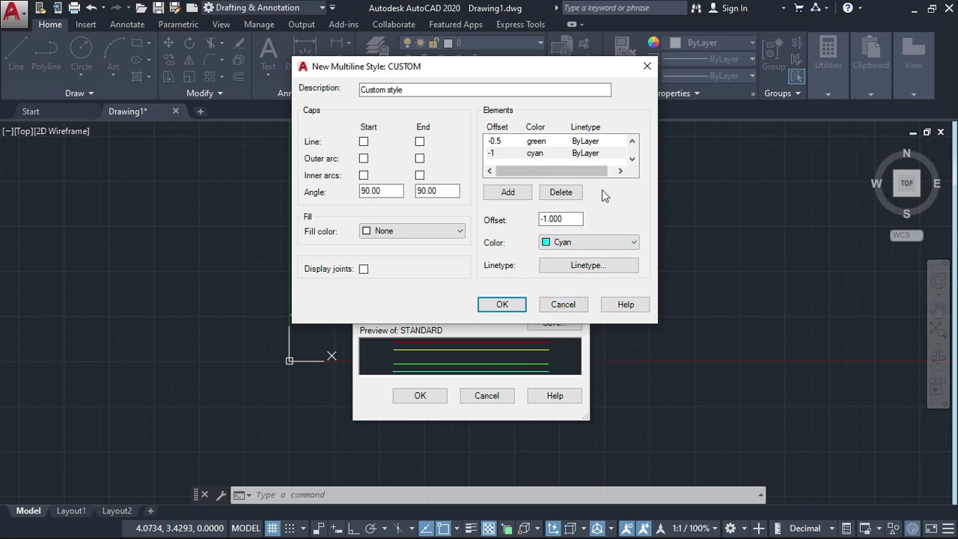
# Step: Load the HOT_WATER_SUPPLY linetype from acad.lin and assign it to the yellow element at offset 0.5
pyautogui.scroll(1, 591, 153)
pyautogui.scroll(1, 591, 153)
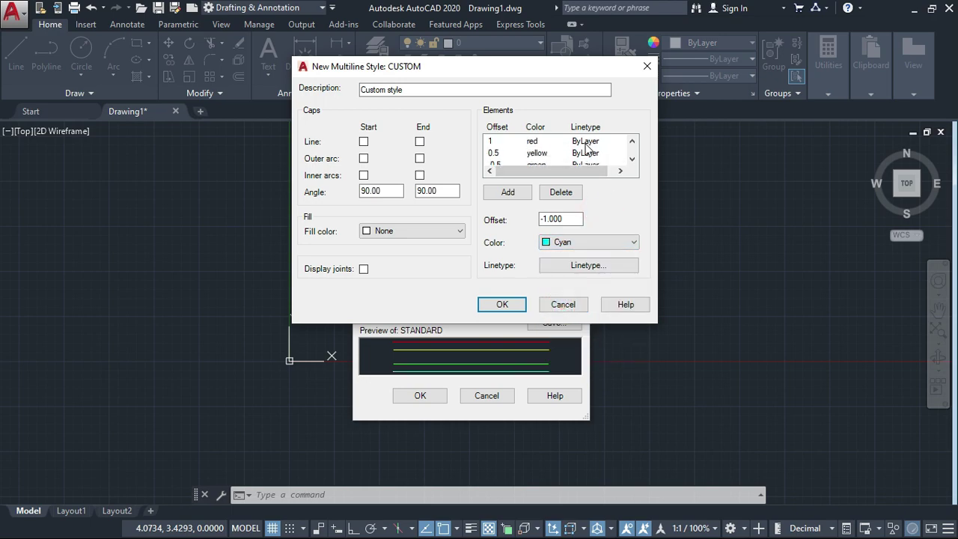
pyautogui.click(588, 141)
pyautogui.click(588, 152)
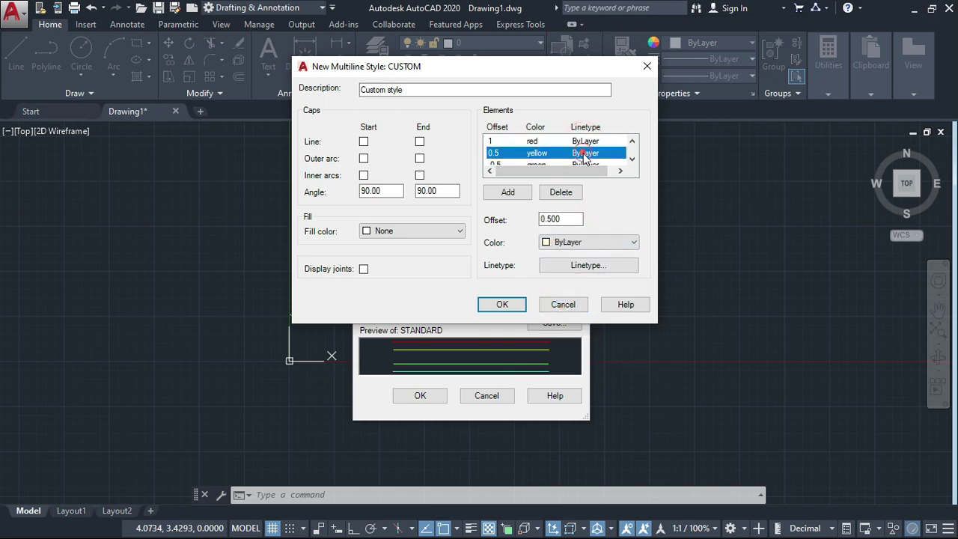
pyautogui.click(614, 242)
pyautogui.click(611, 209)
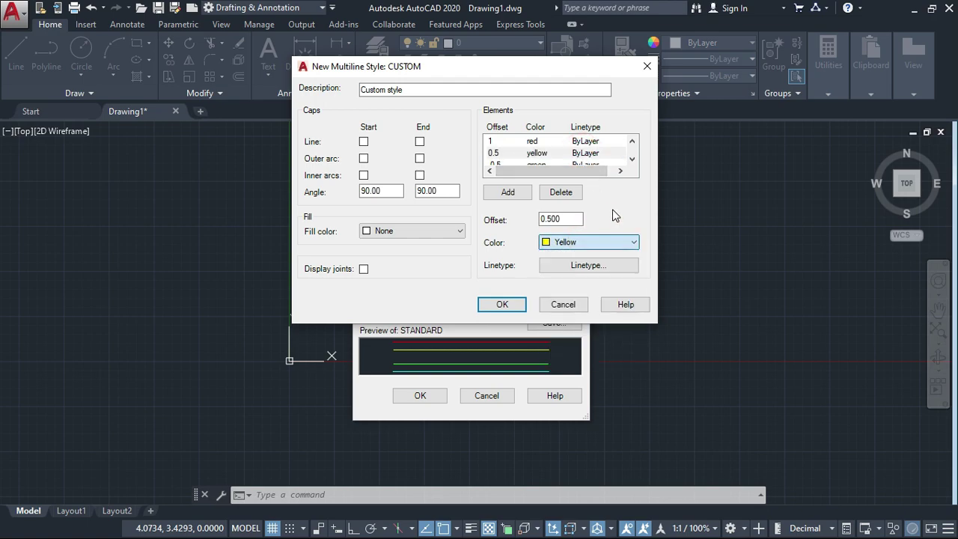
pyautogui.click(582, 265)
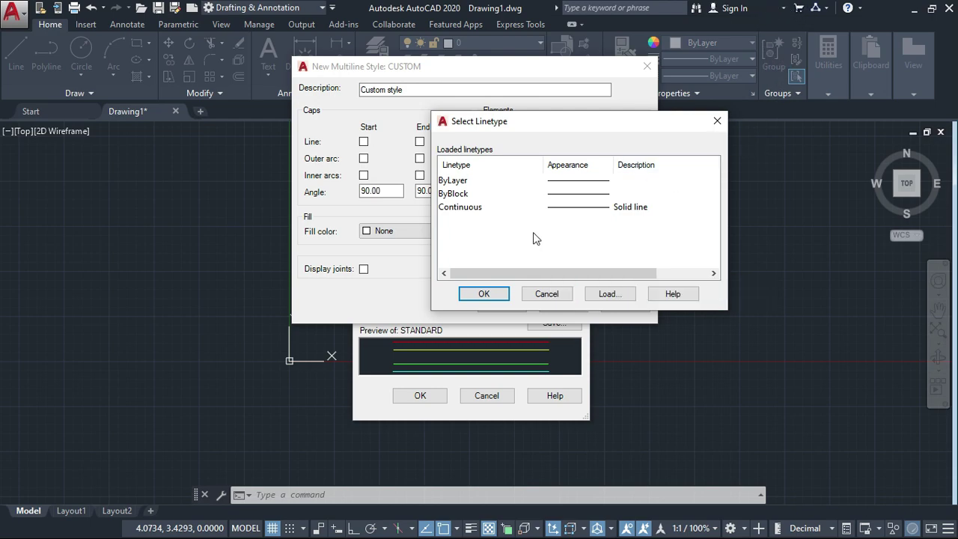
pyautogui.click(623, 294)
pyautogui.scroll(-12, 464, 296)
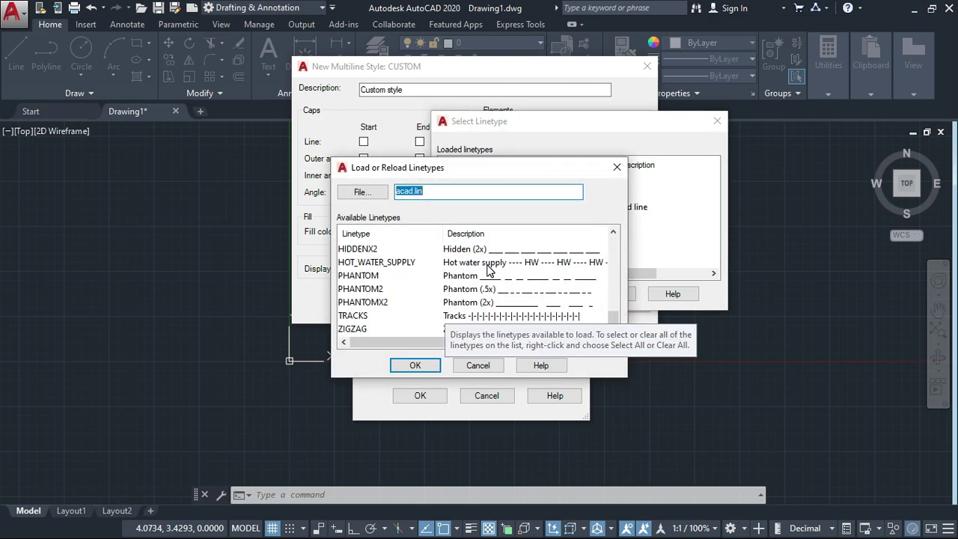
pyautogui.click(376, 262)
pyautogui.click(415, 365)
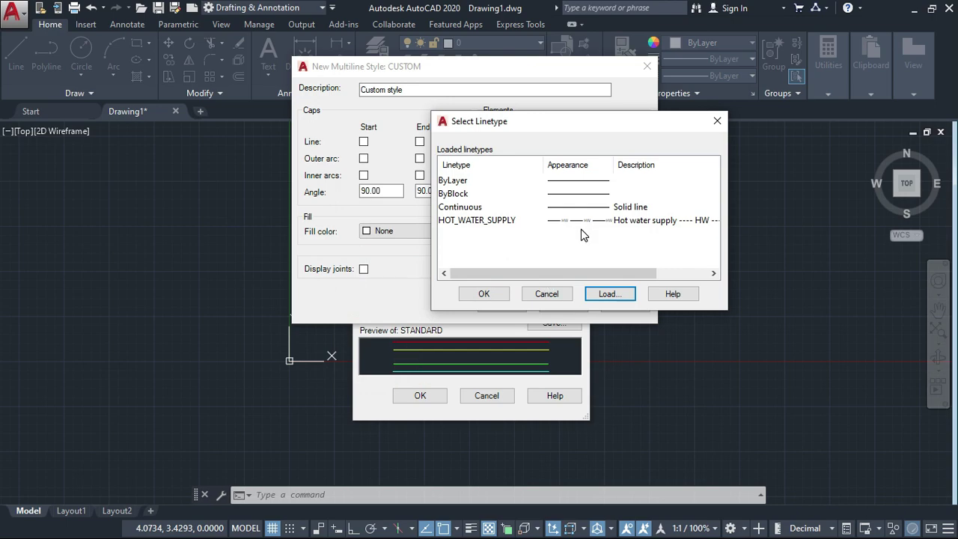
pyautogui.click(538, 220)
pyautogui.click(484, 294)
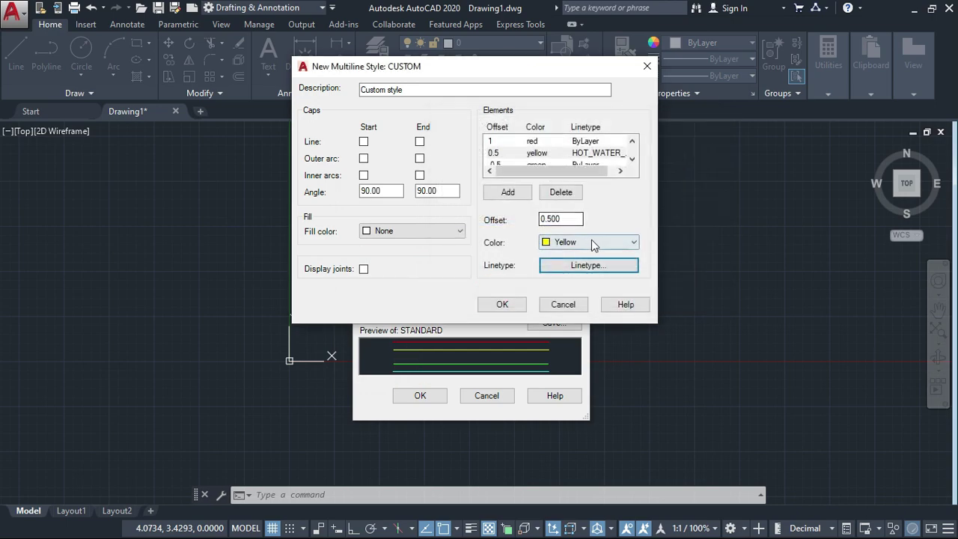
# Step: Review the offset, color and linetype settings of the yellow, green and cyan elements
pyautogui.click(537, 152)
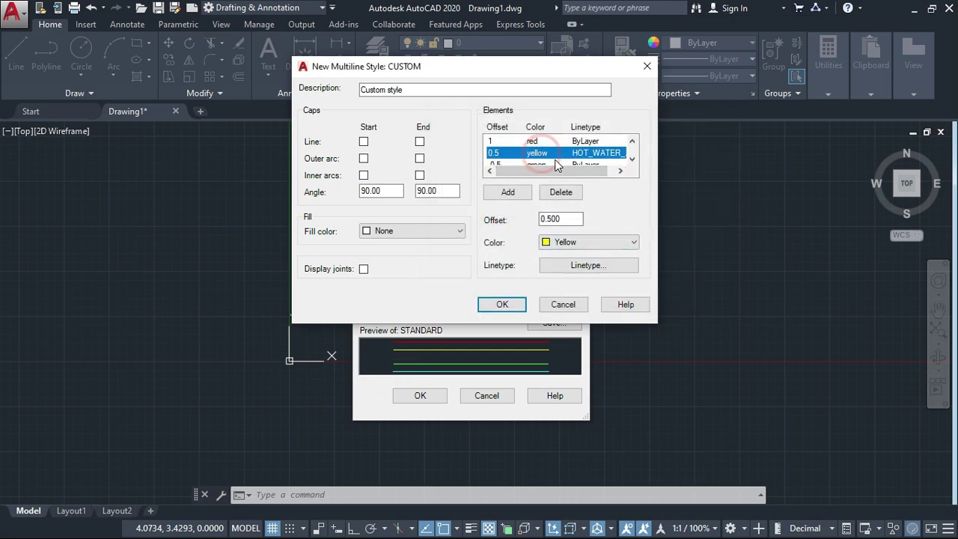
pyautogui.click(546, 163)
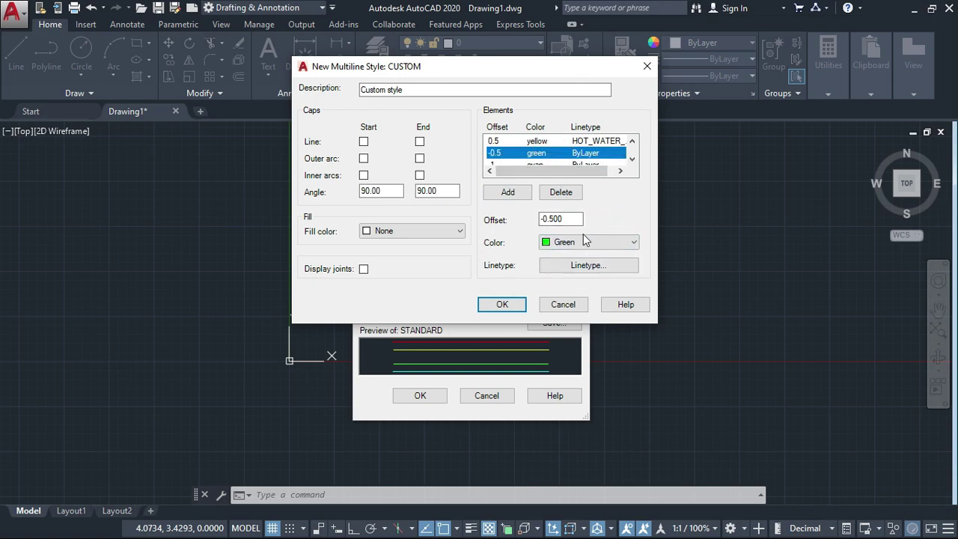
pyautogui.scroll(-1, 556, 156)
pyautogui.click(568, 153)
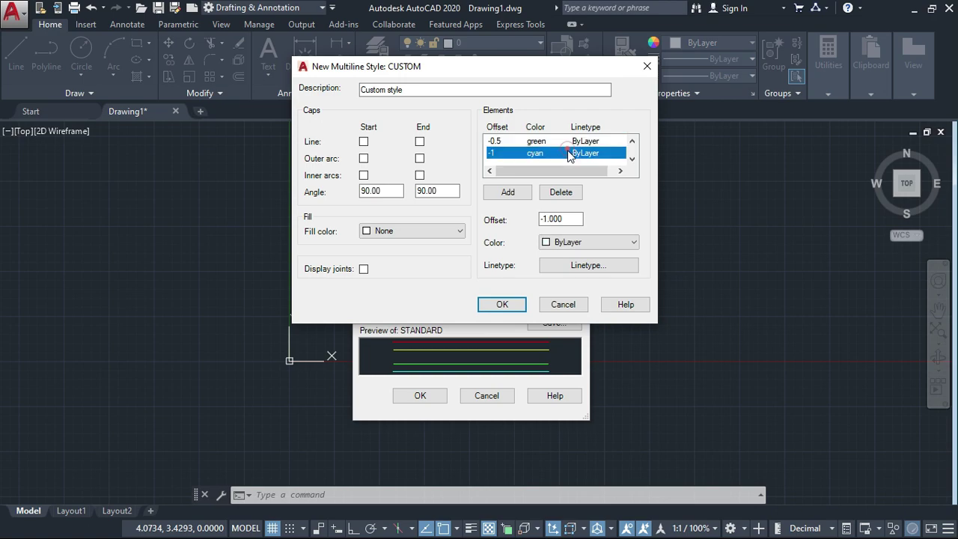
pyautogui.click(597, 205)
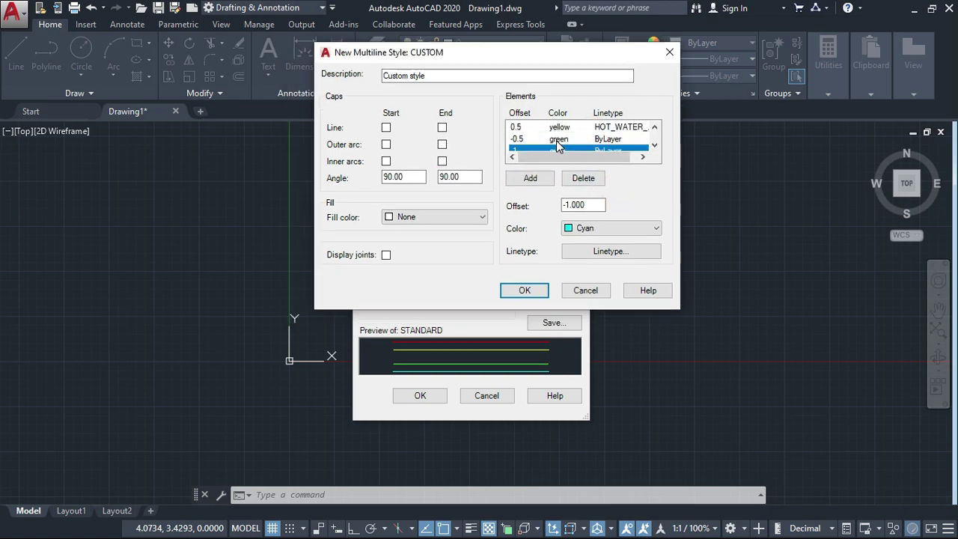
pyautogui.scroll(-1, 556, 140)
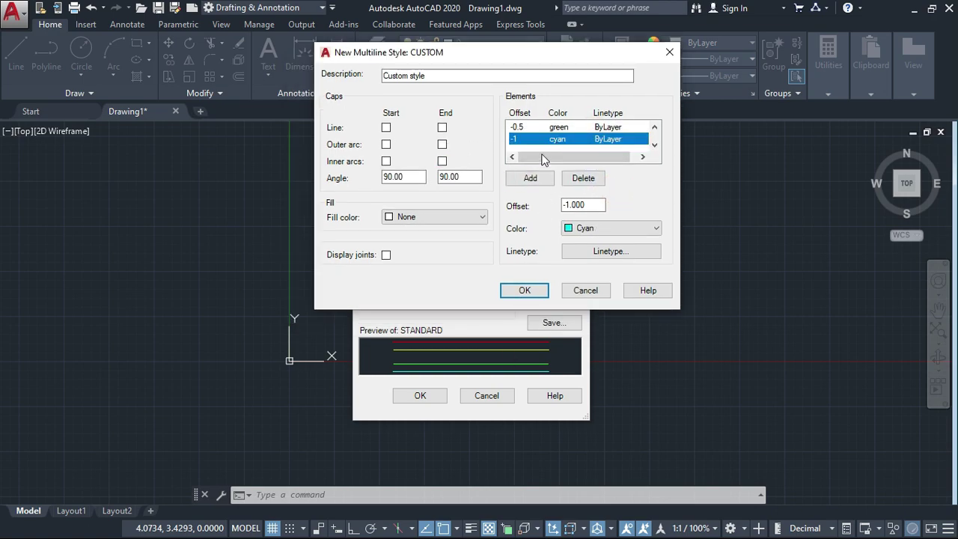
pyautogui.scroll(1, 541, 139)
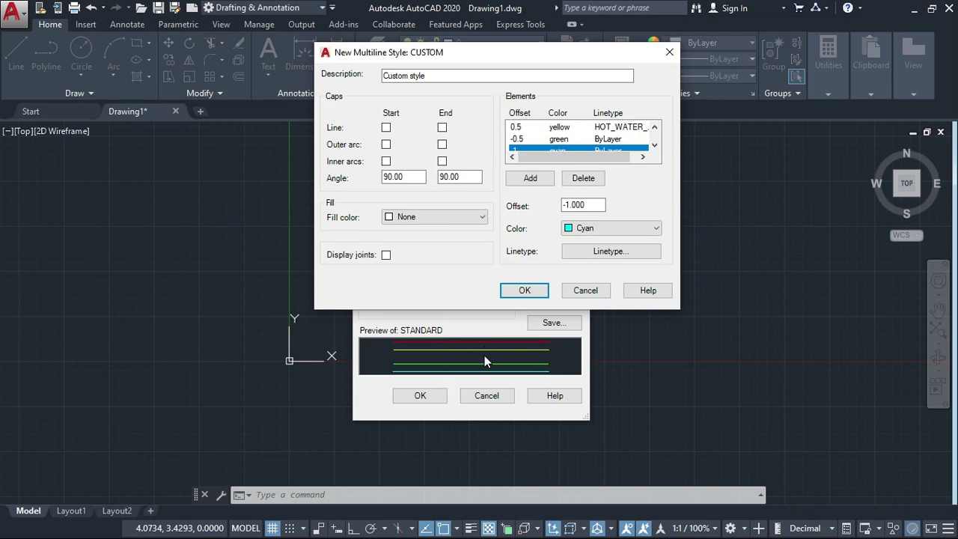
# Step: Try line caps at the start and end of the CUSTOM multiline style and clear both again
pyautogui.click(379, 126)
pyautogui.click(386, 129)
pyautogui.click(442, 127)
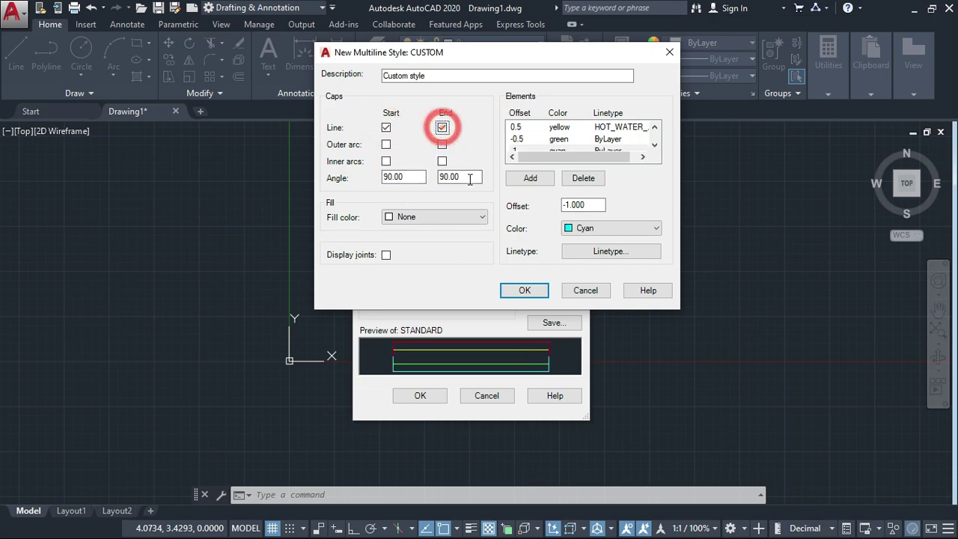
pyautogui.click(442, 127)
pyautogui.click(386, 127)
# Step: Try an outer arc cap at the start and end of the multiline and clear it again
pyautogui.click(386, 145)
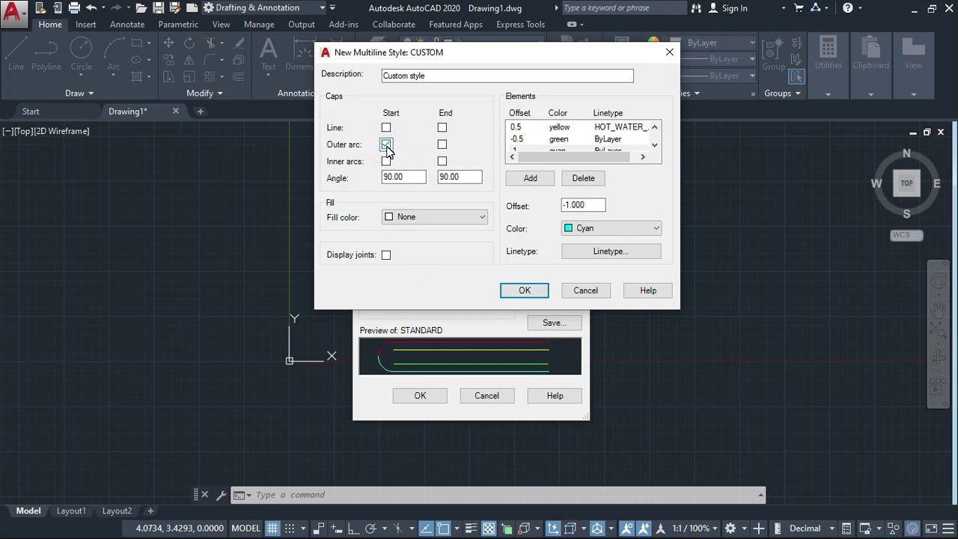
pyautogui.click(442, 145)
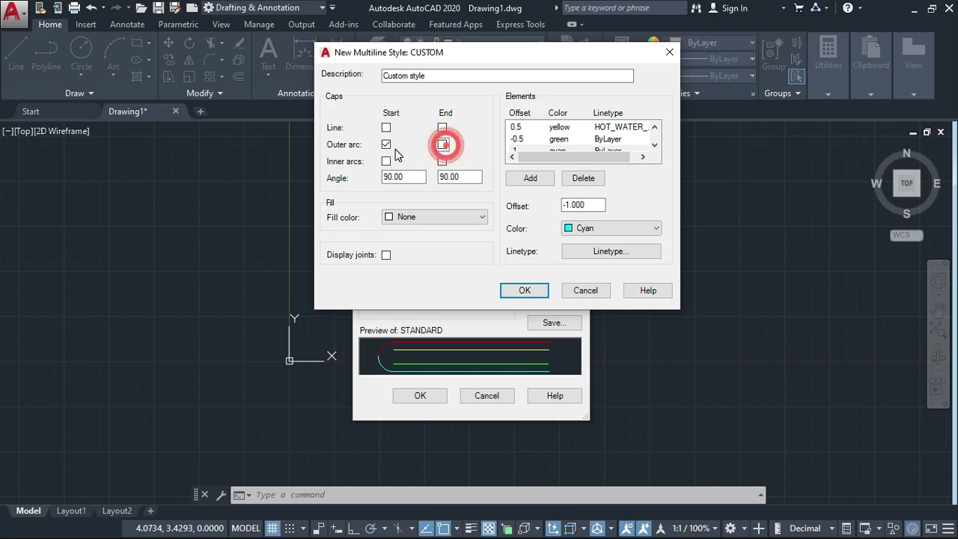
pyautogui.click(386, 145)
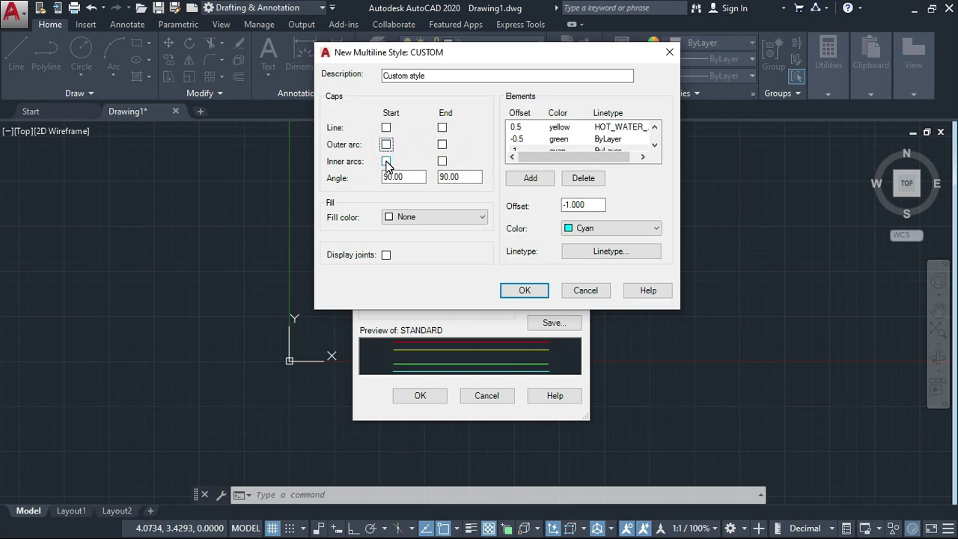
# Step: Try inner arc caps at both the start and end of the multiline and clear them again
pyautogui.click(386, 162)
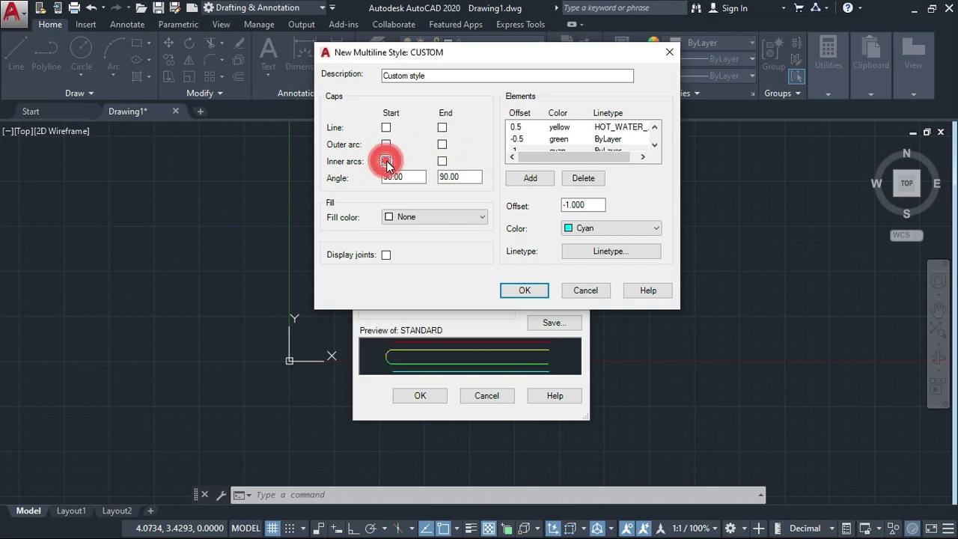
pyautogui.click(442, 162)
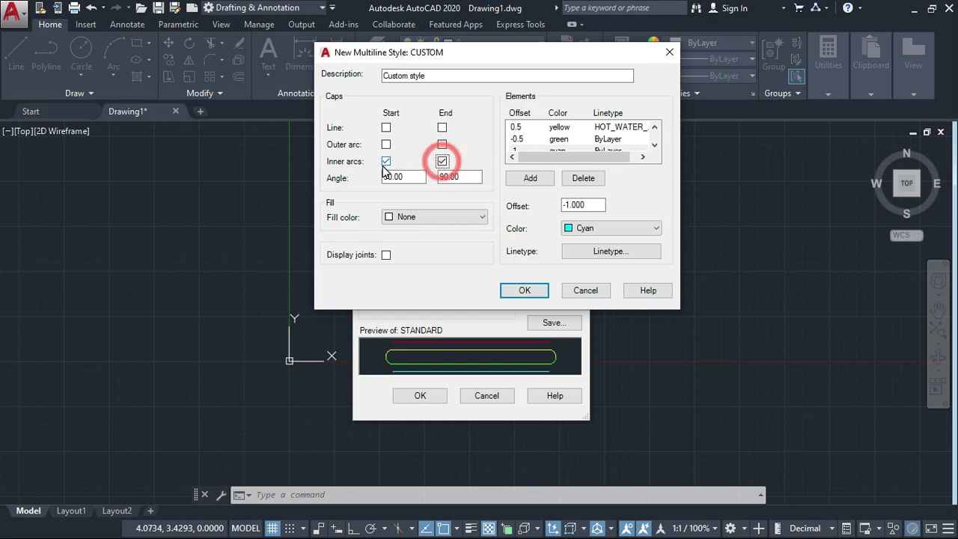
pyautogui.click(442, 162)
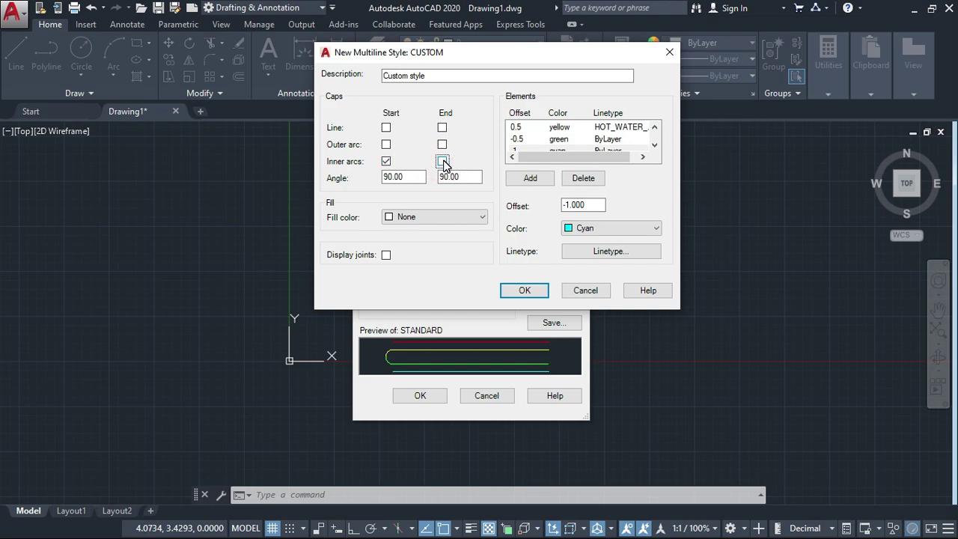
pyautogui.click(386, 162)
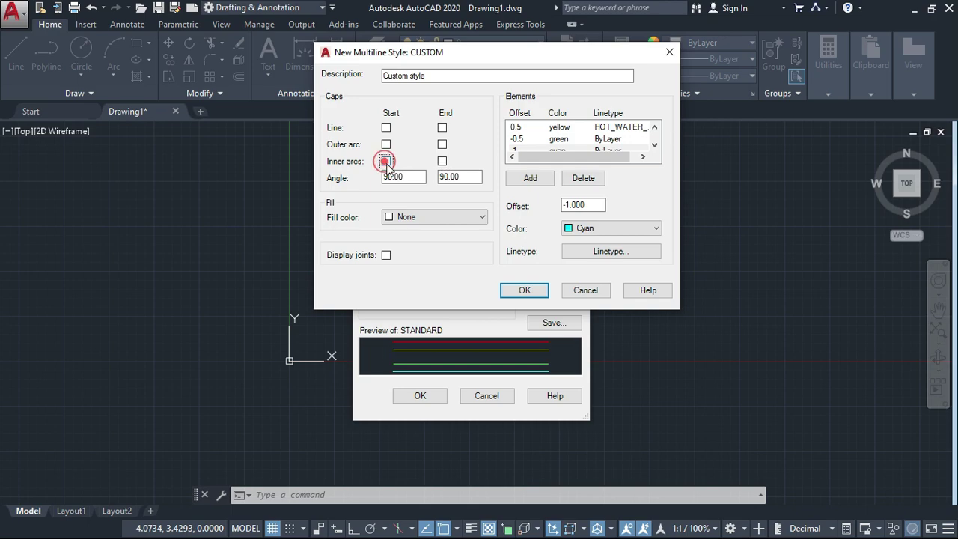
# Step: Enable inner arcs at the start of the multiline, set the start cap angle to 30 and accept the new style
pyautogui.click(410, 176)
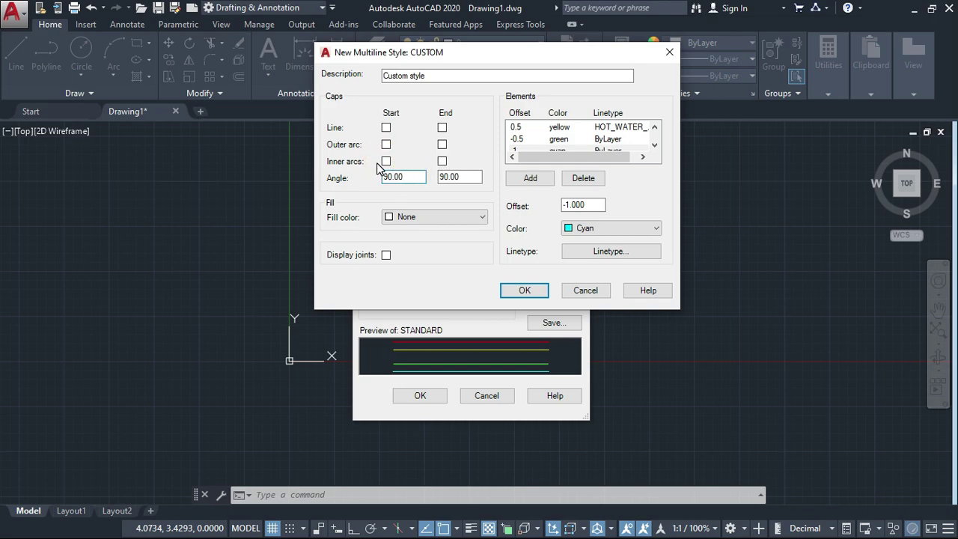
pyautogui.click(386, 161)
pyautogui.click(409, 176)
pyautogui.doubleClick(409, 176)
pyautogui.write('9')
pyautogui.press('Return')
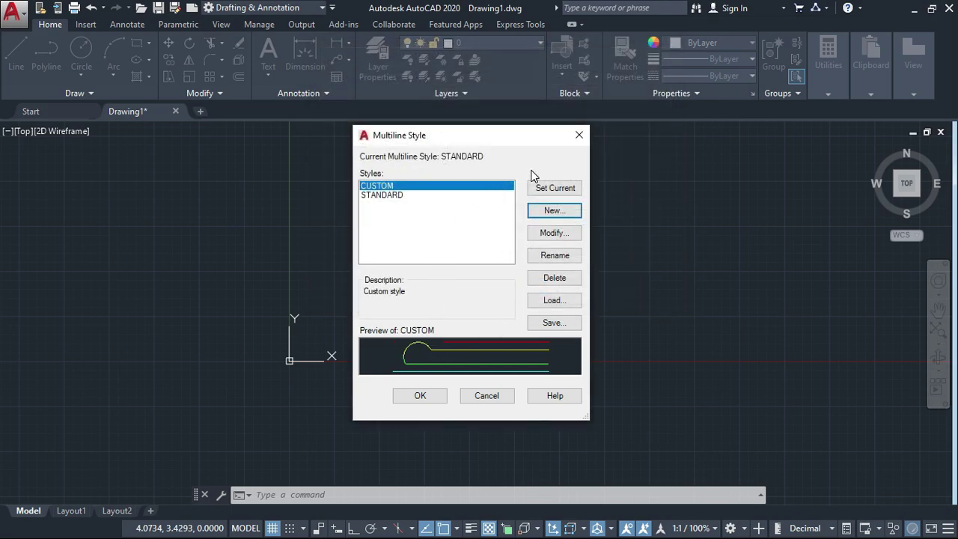
# Step: Modify the CUSTOM style to set its start cap angle to 90
pyautogui.click(553, 233)
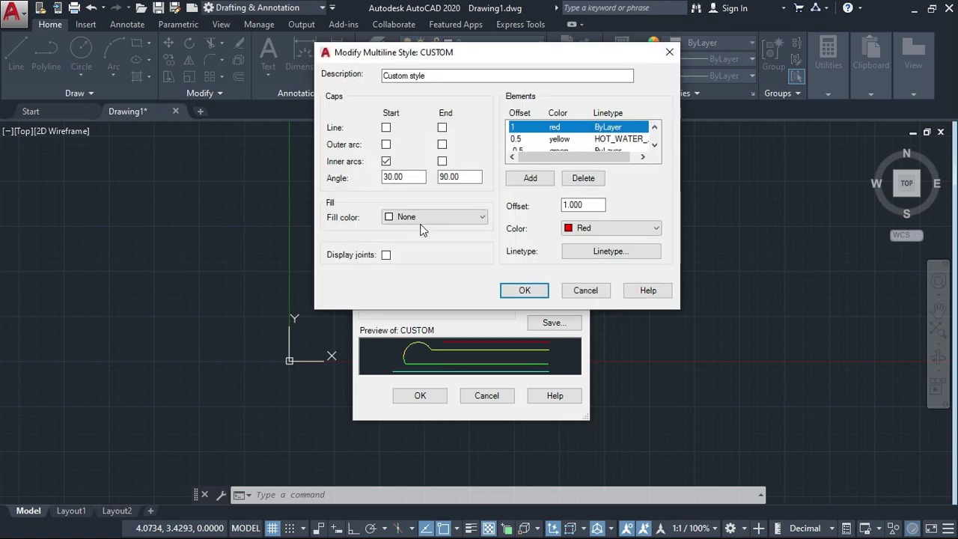
pyautogui.click(410, 176)
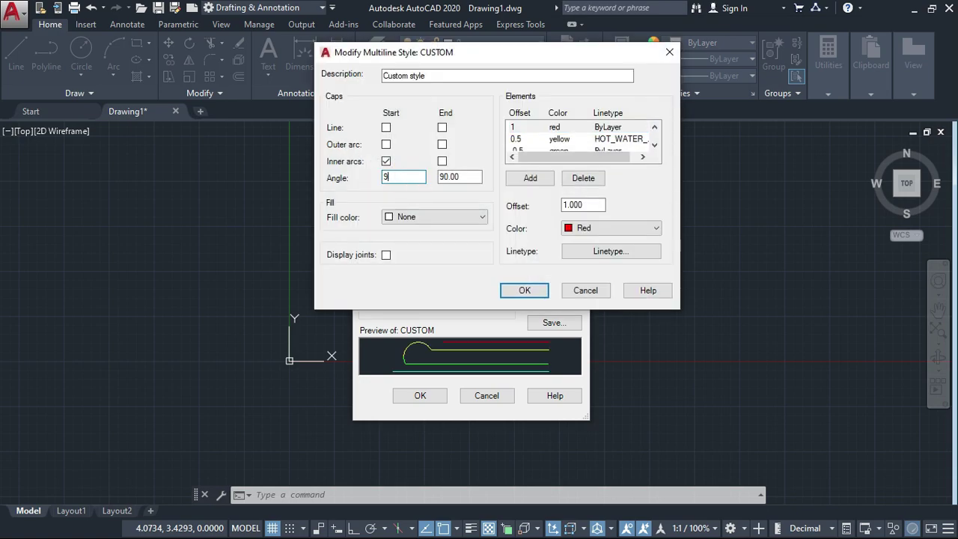
pyautogui.write('90')
pyautogui.click(524, 289)
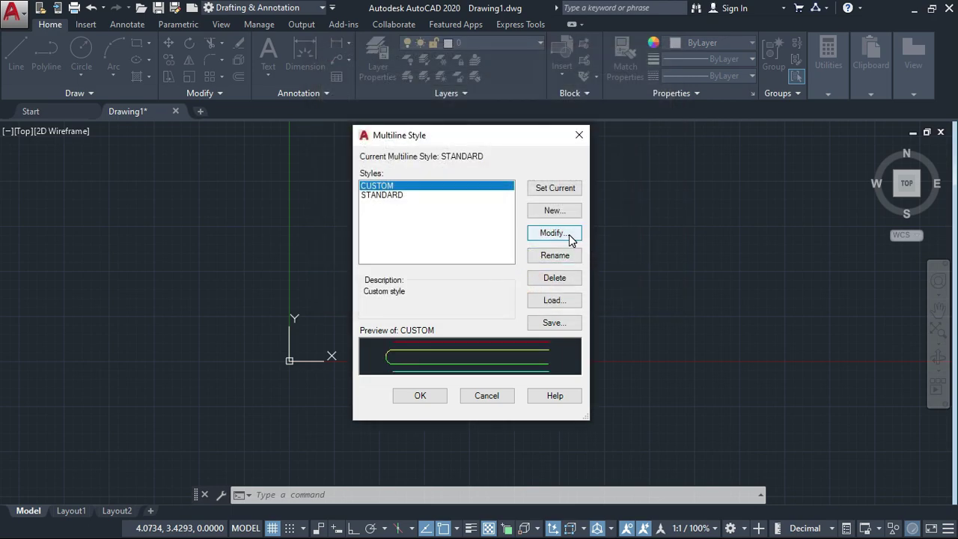
# Step: Modify the CUSTOM style to use White as its fill color, leaving joints undisplayed
pyautogui.click(569, 234)
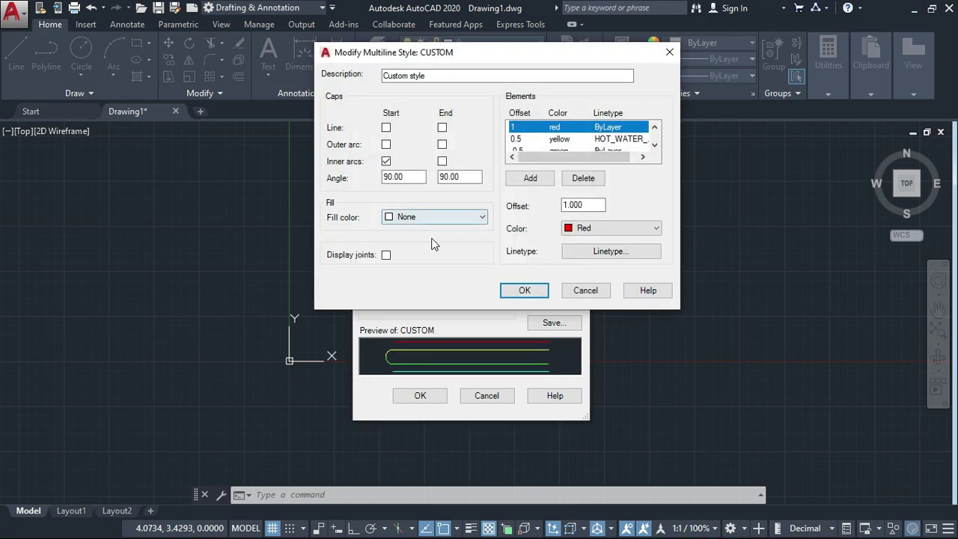
pyautogui.click(482, 216)
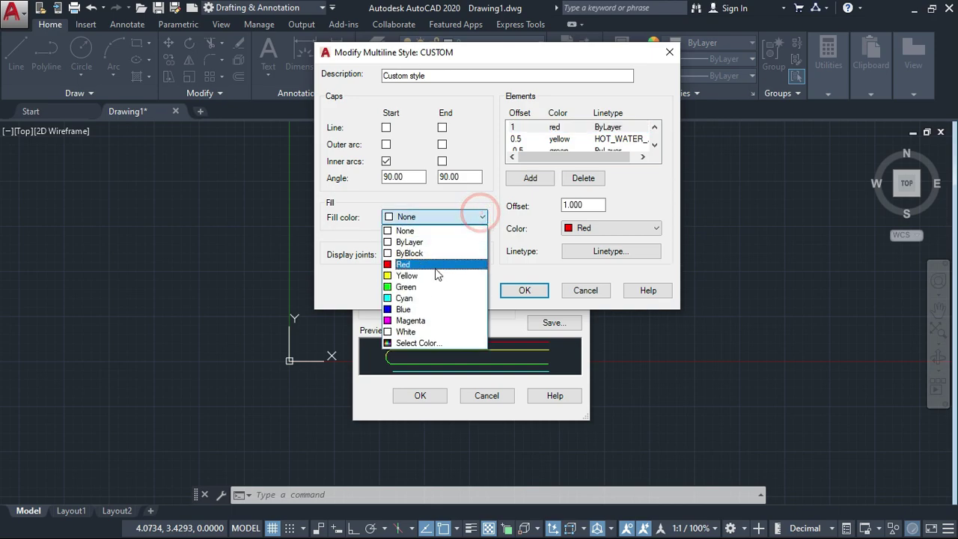
pyautogui.click(426, 332)
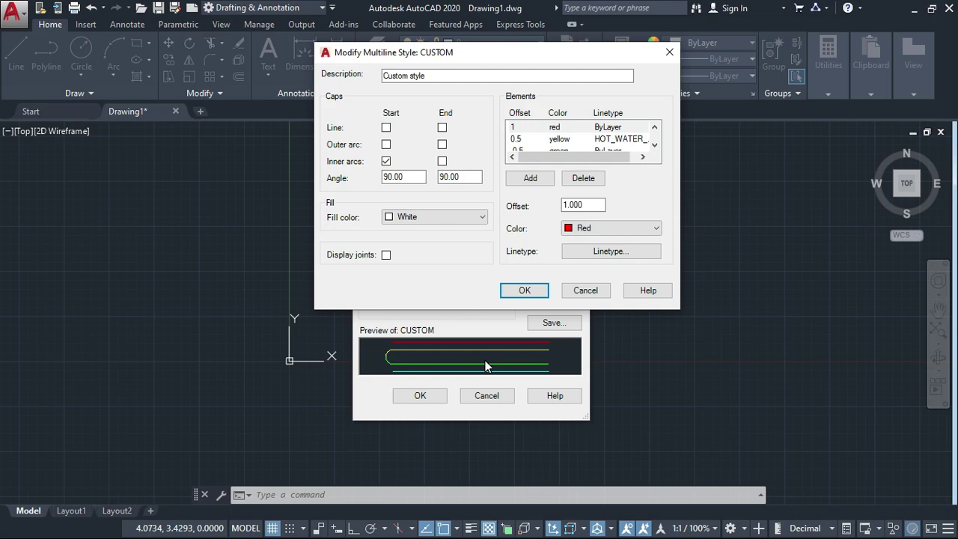
pyautogui.click(386, 255)
# Step: Enable the line, outer arc and inner arc caps at both start and end, and accept the modified style
pyautogui.click(386, 145)
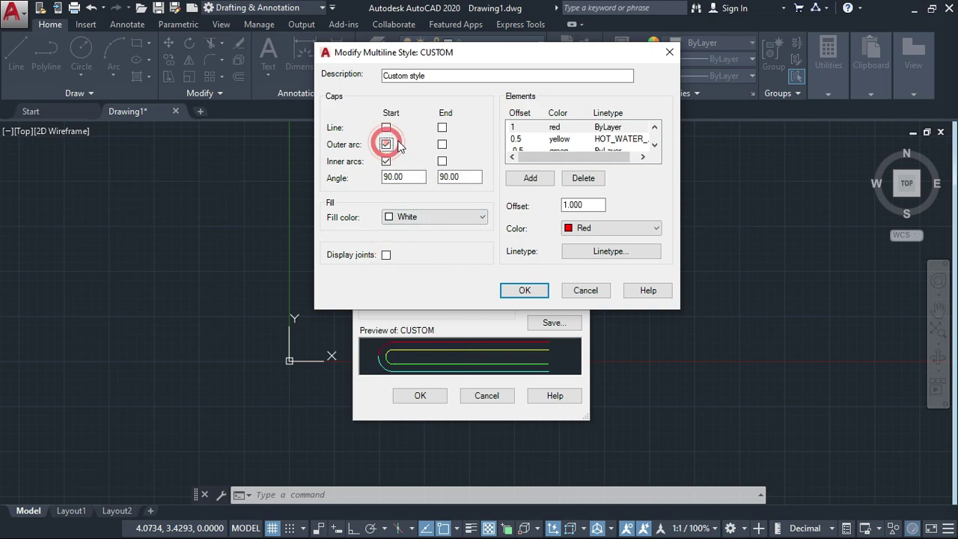
pyautogui.click(442, 144)
pyautogui.click(442, 161)
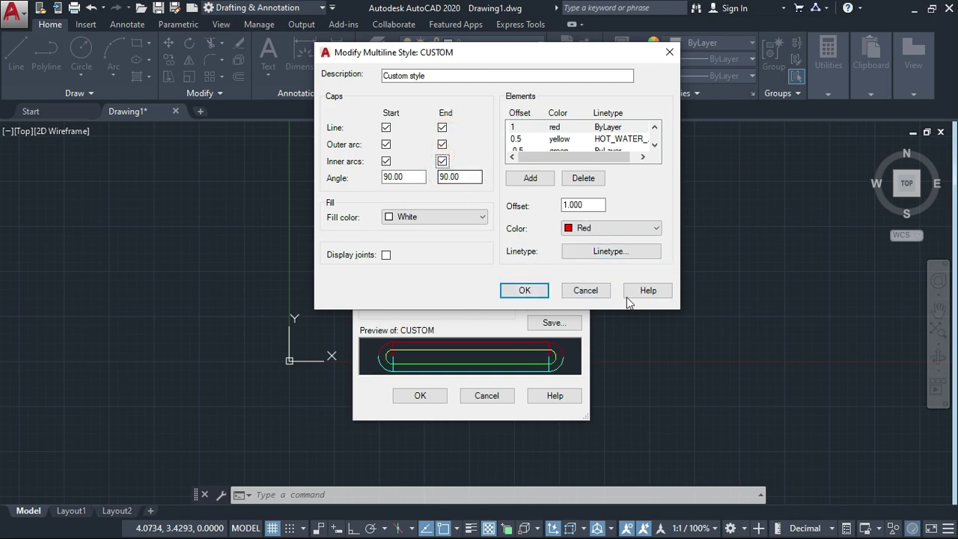
pyautogui.click(540, 290)
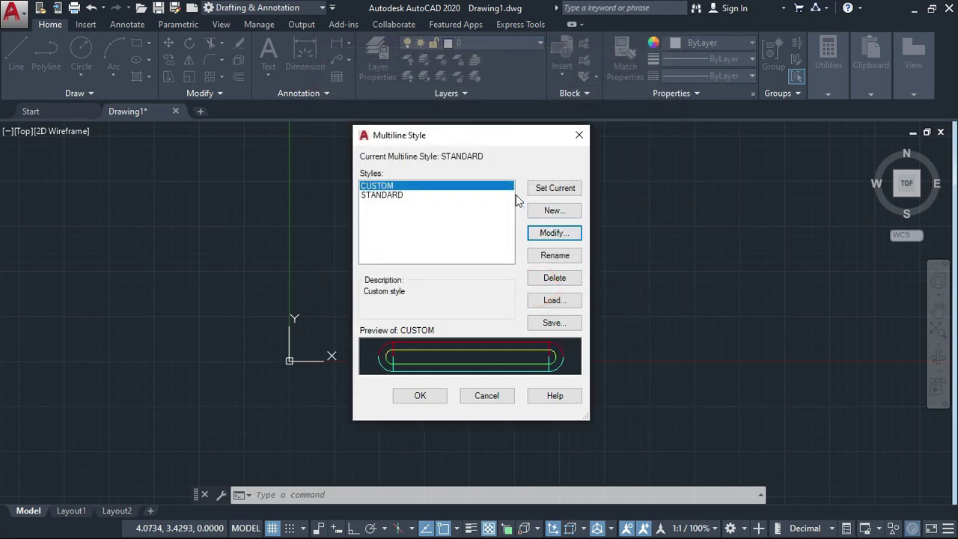
# Step: Make CUSTOM the current multiline style and remove the line caps from its start and end
pyautogui.click(551, 190)
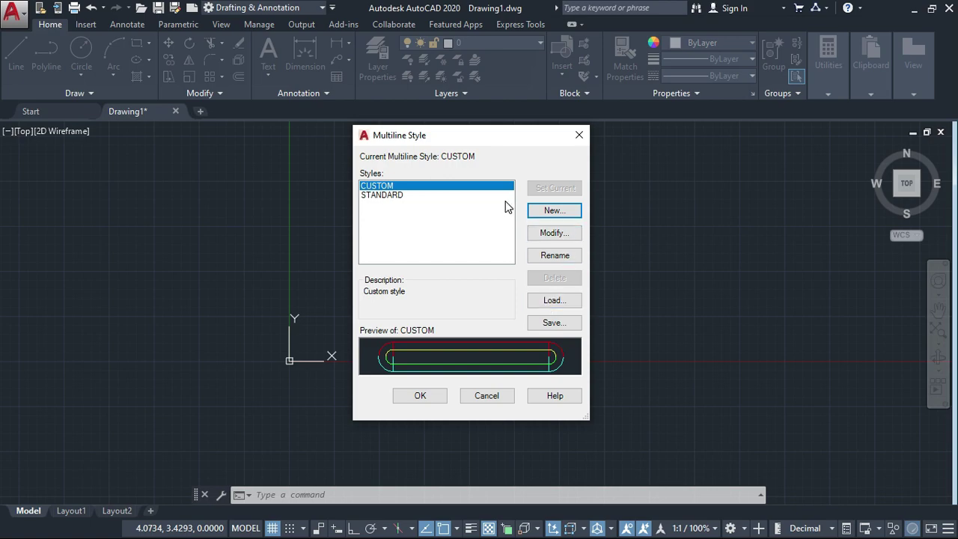
pyautogui.click(555, 235)
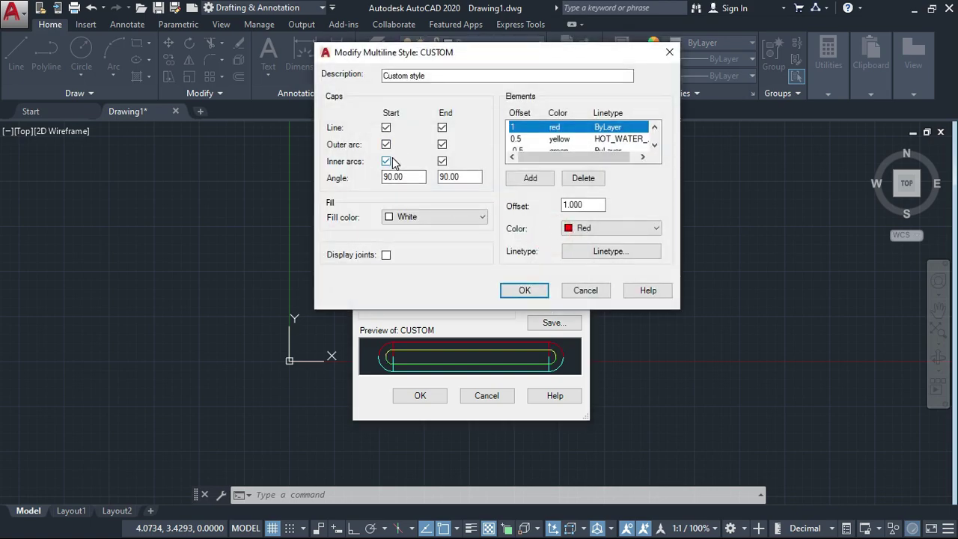
pyautogui.click(385, 127)
pyautogui.click(443, 127)
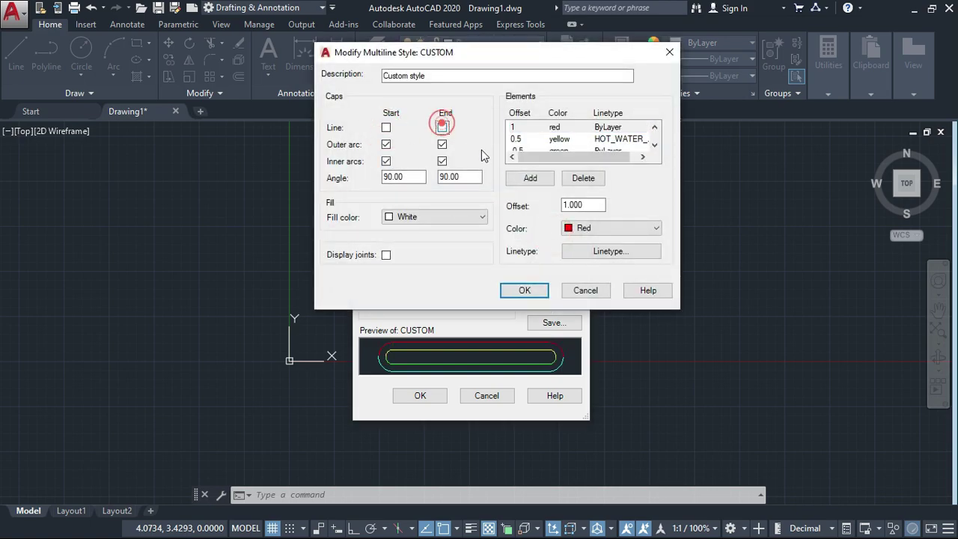
pyautogui.click(540, 291)
pyautogui.click(481, 233)
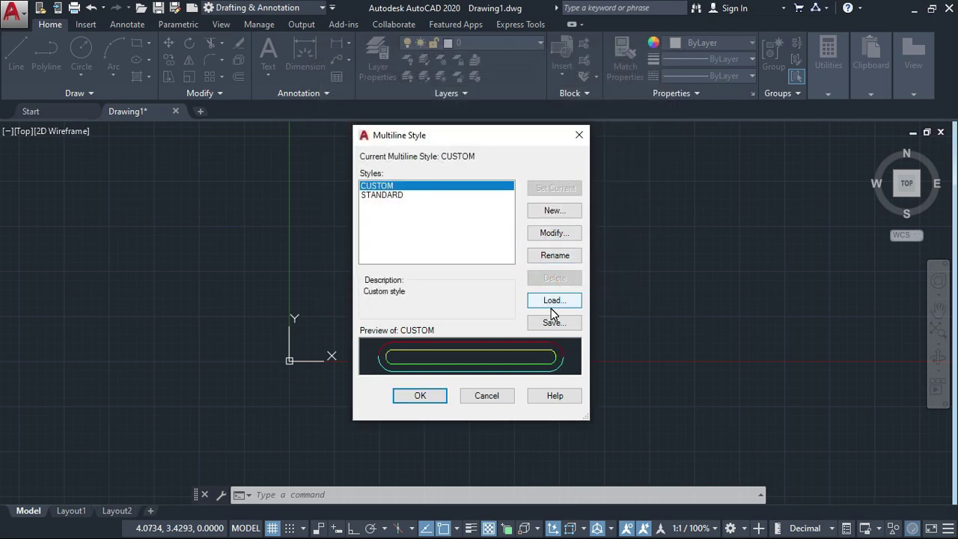
# Step: Compare the previews of the CUSTOM and STANDARD styles and make STANDARD the current multiline style
pyautogui.click(409, 194)
pyautogui.click(432, 184)
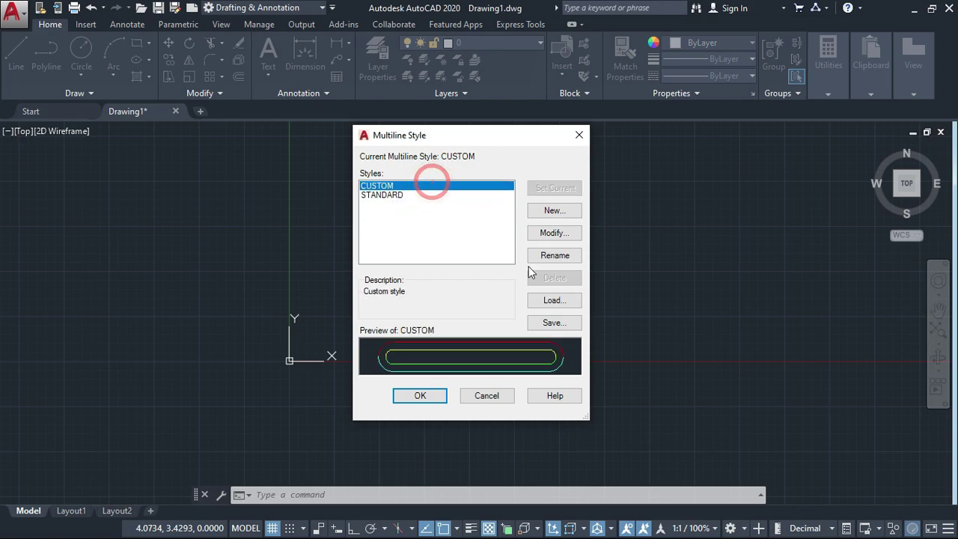
pyautogui.click(391, 194)
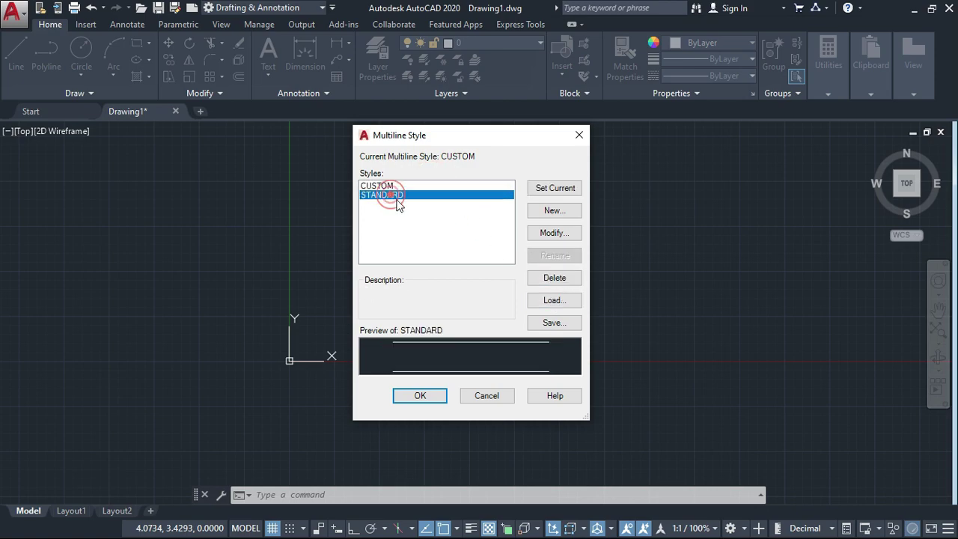
pyautogui.click(553, 187)
# Step: Check which multiline styles can be loaded from acad.mln, without loading any
pyautogui.click(366, 185)
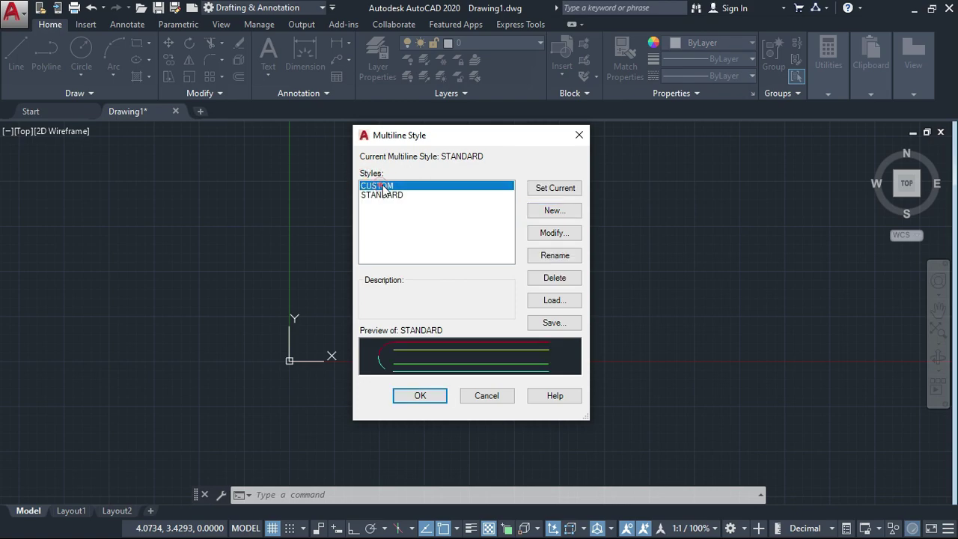
pyautogui.click(573, 307)
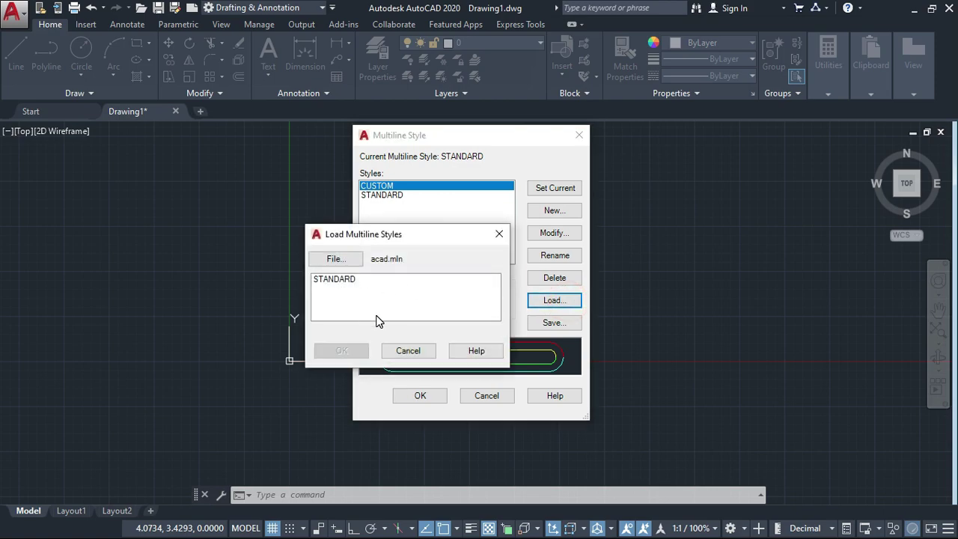
pyautogui.click(499, 235)
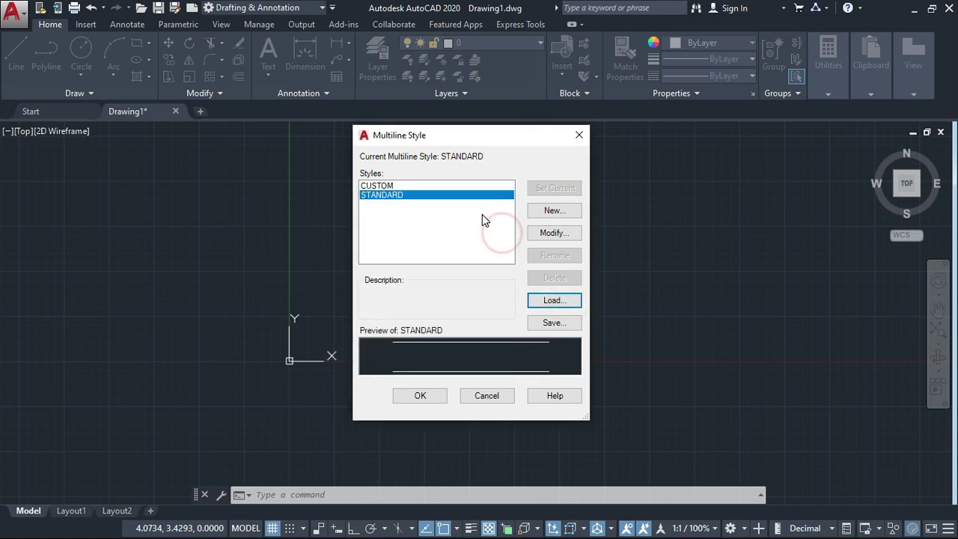
# Step: Try saving the CUSTOM style as an .mln file on the Desktop and cancel the save
pyautogui.click(408, 187)
pyautogui.click(557, 327)
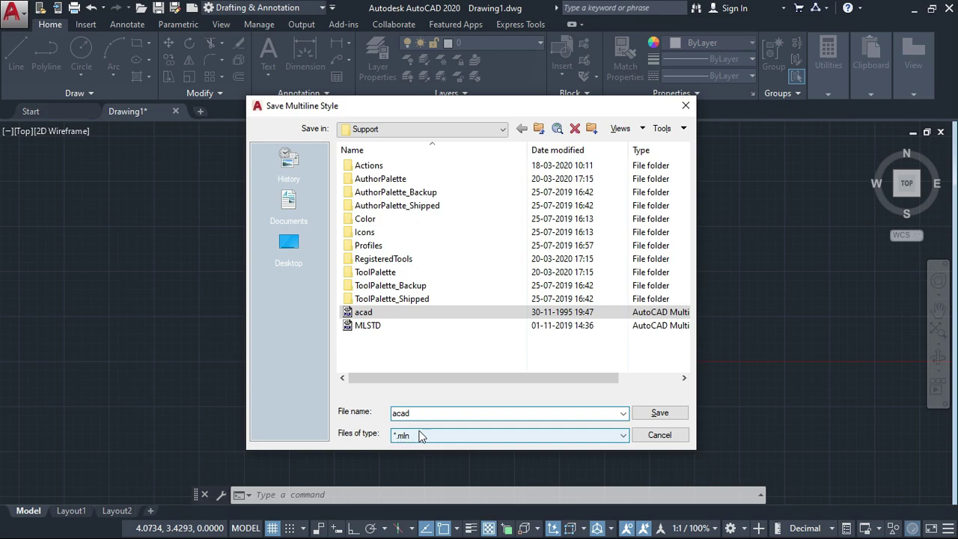
pyautogui.click(422, 413)
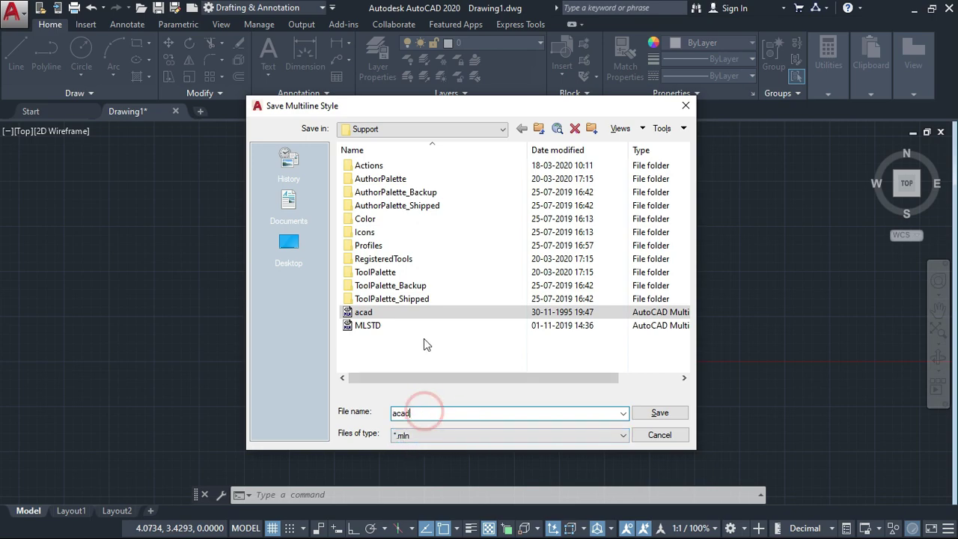
pyautogui.click(288, 246)
pyautogui.doubleClick(422, 413)
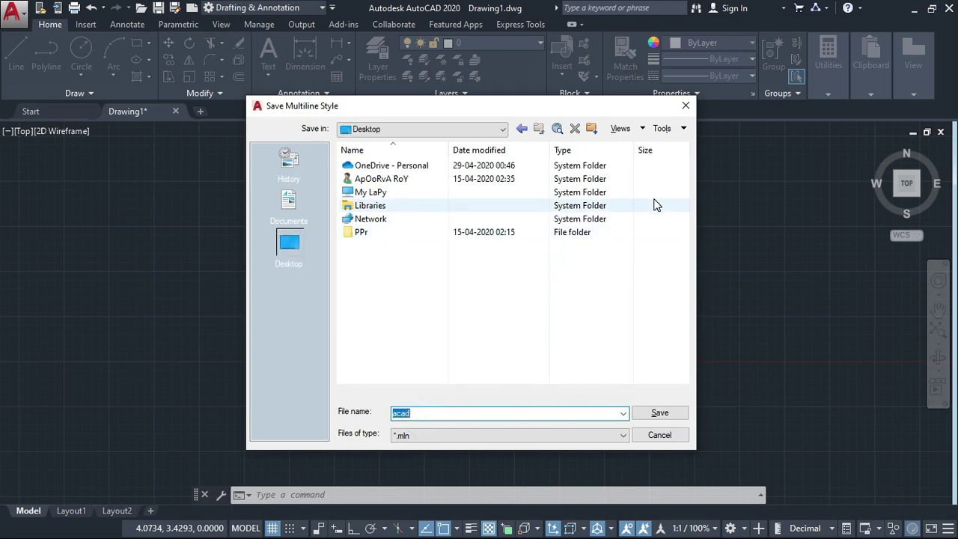
pyautogui.click(685, 107)
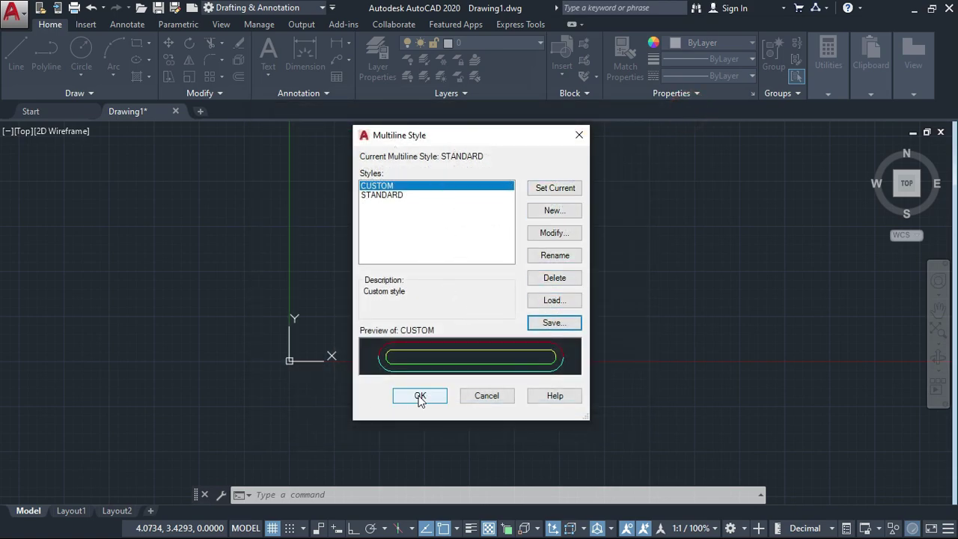
# Step: Switch the current multiline style to CUSTOM and back to STANDARD, and accept the style settings
pyautogui.click(544, 189)
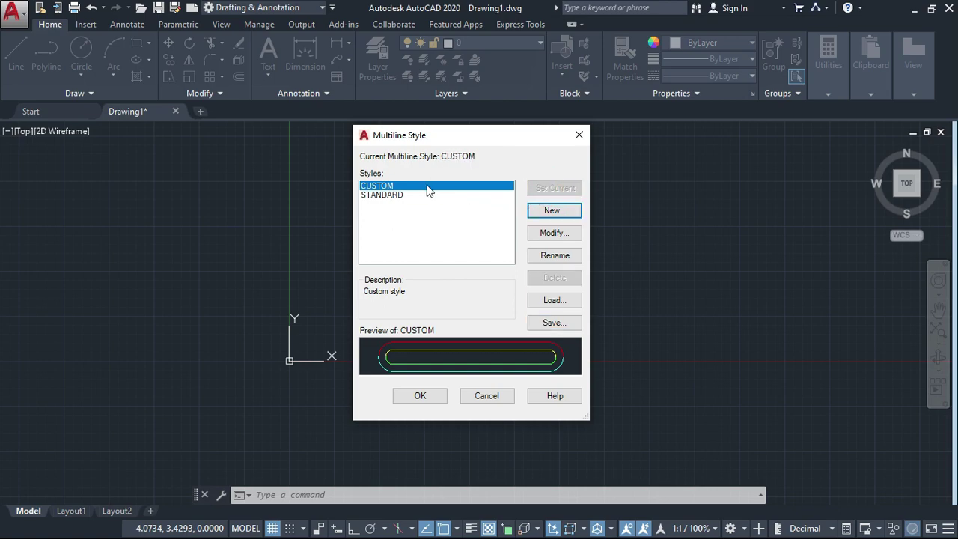
pyautogui.click(404, 195)
pyautogui.click(556, 189)
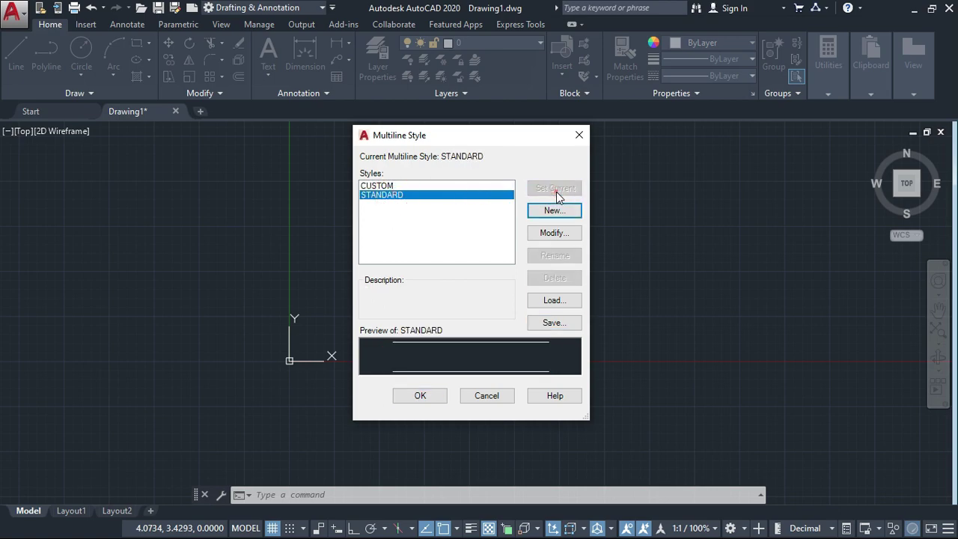
pyautogui.click(423, 395)
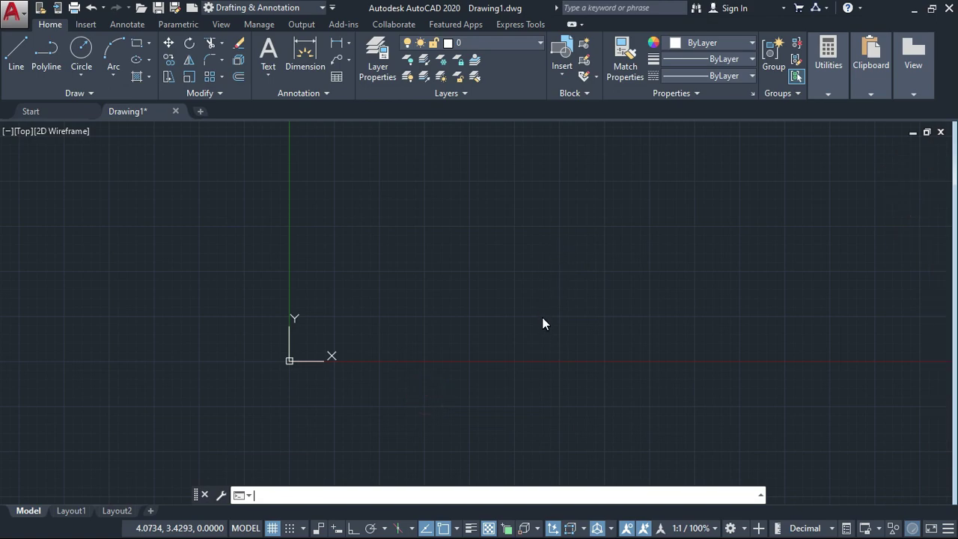
# Step: Start the Multiline command and set its style to custom
pyautogui.write('ml')
pyautogui.press('Return')
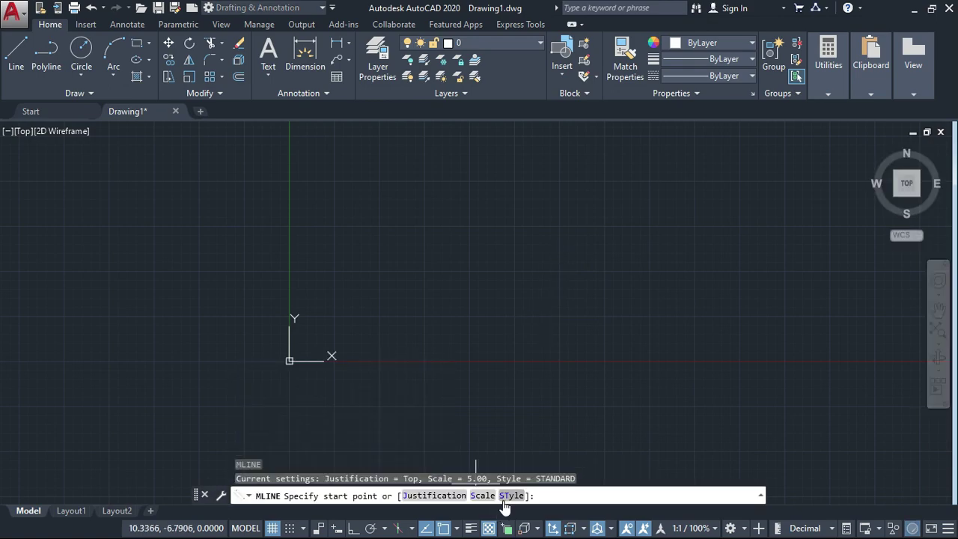
pyautogui.click(510, 496)
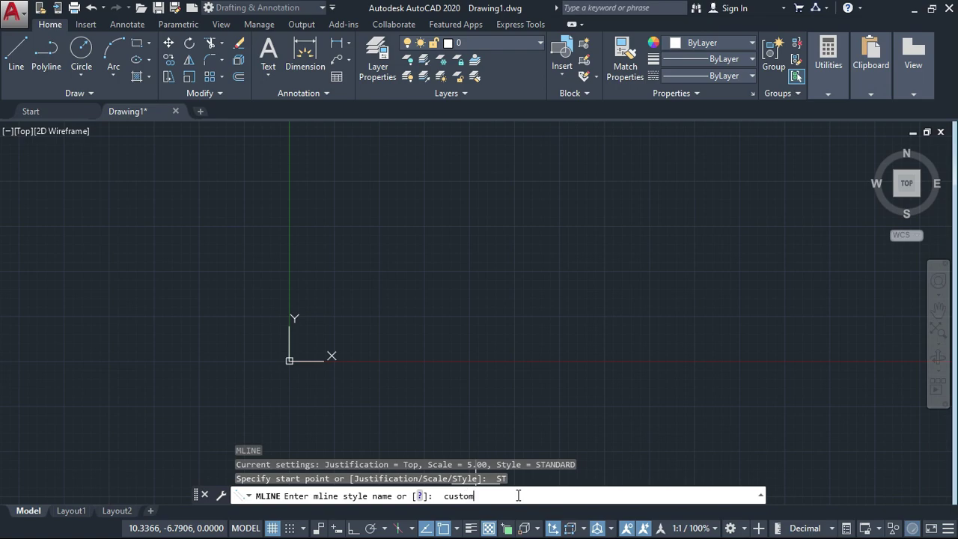
pyautogui.press('Return')
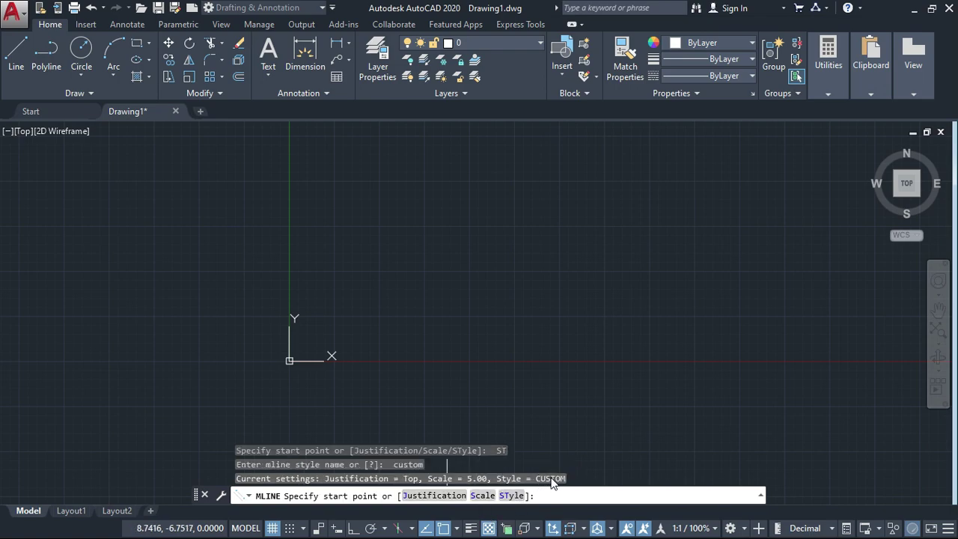
# Step: Draw an open zigzag multiline of four segments from near the origin in the CUSTOM style
pyautogui.click(387, 310)
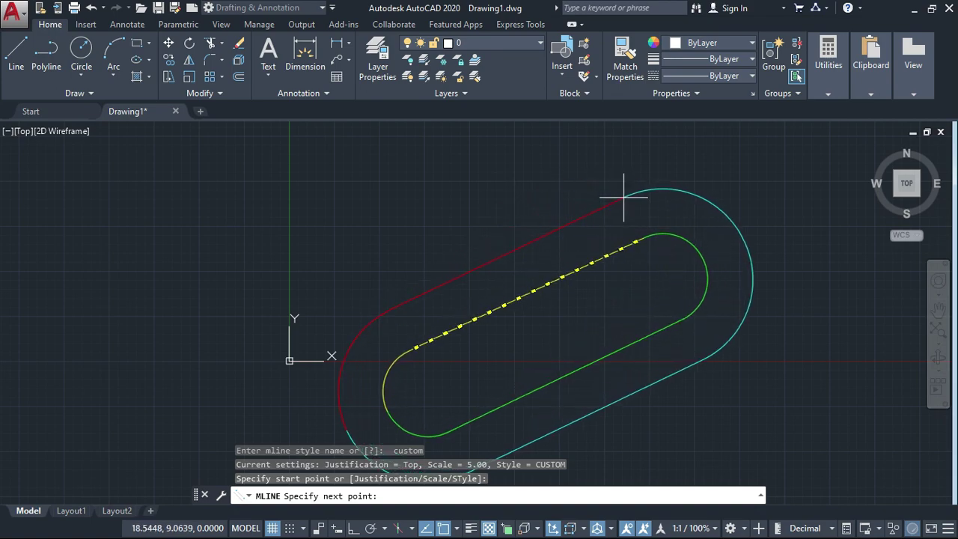
pyautogui.scroll(-5, 601, 277)
pyautogui.moveTo(621, 256); pyautogui.dragTo(333, 329, button='middle')
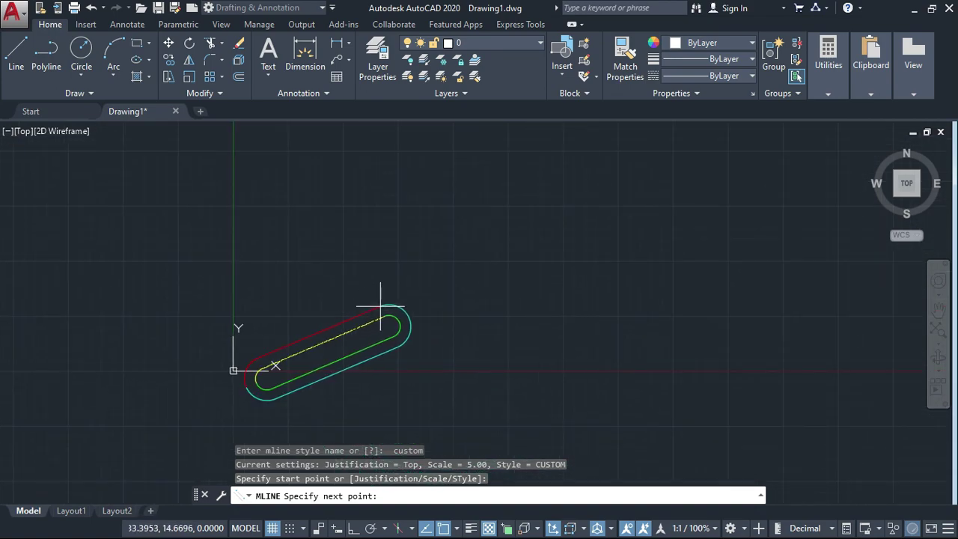
pyautogui.click(494, 276)
pyautogui.click(552, 196)
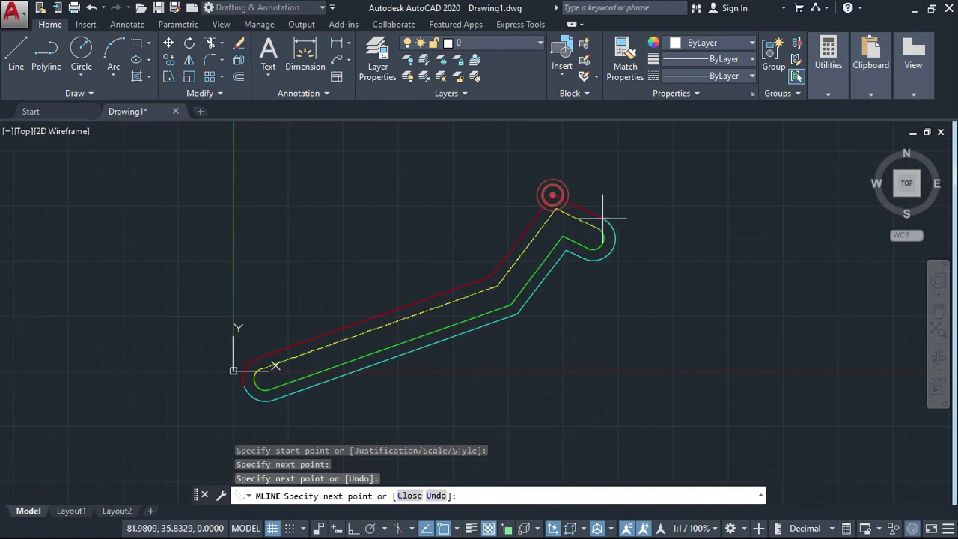
pyautogui.click(660, 318)
pyautogui.click(913, 187)
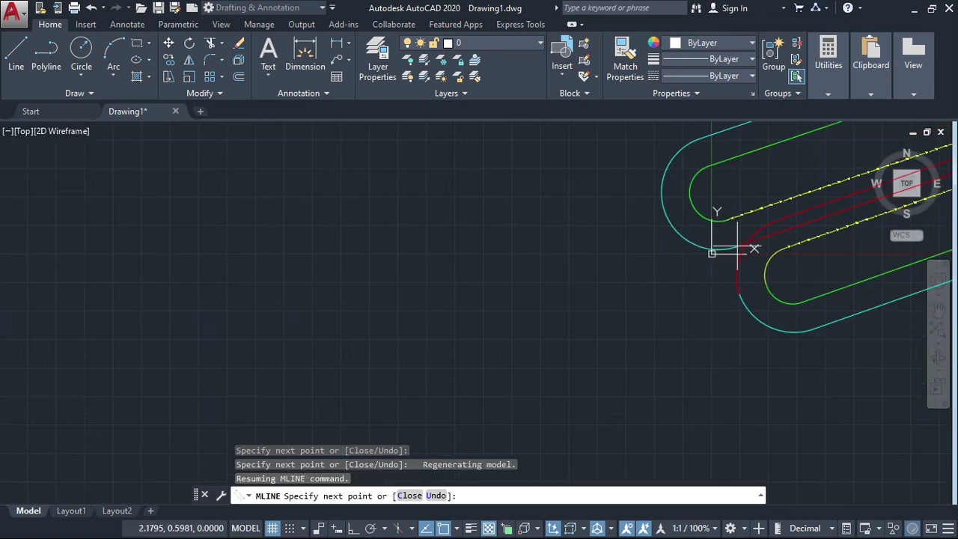
pyautogui.press('Escape')
pyautogui.scroll(-2, 655, 252)
pyautogui.scroll(5, 655, 252)
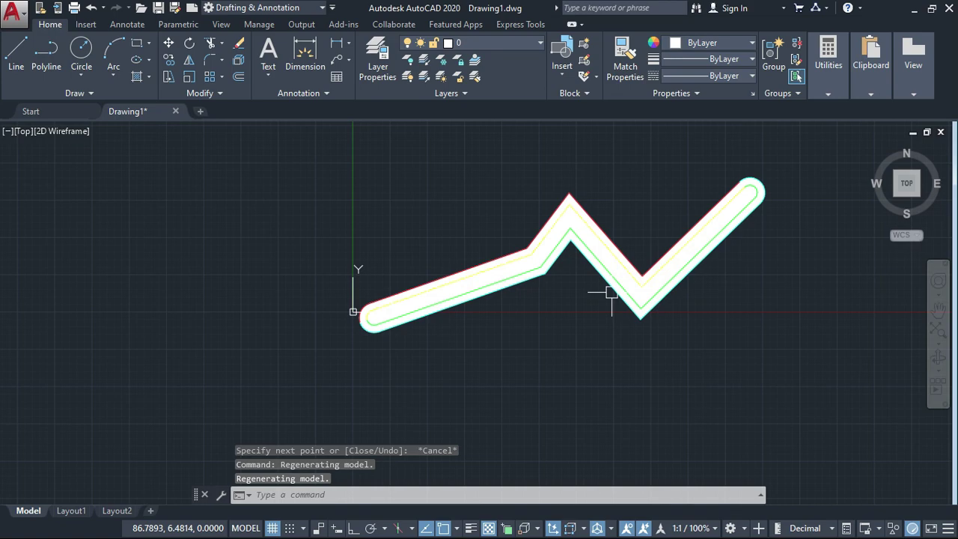
# Step: Examine the fill, element lines and end caps of the zigzag multiline up close
pyautogui.scroll(3, 656, 253)
pyautogui.click(675, 293)
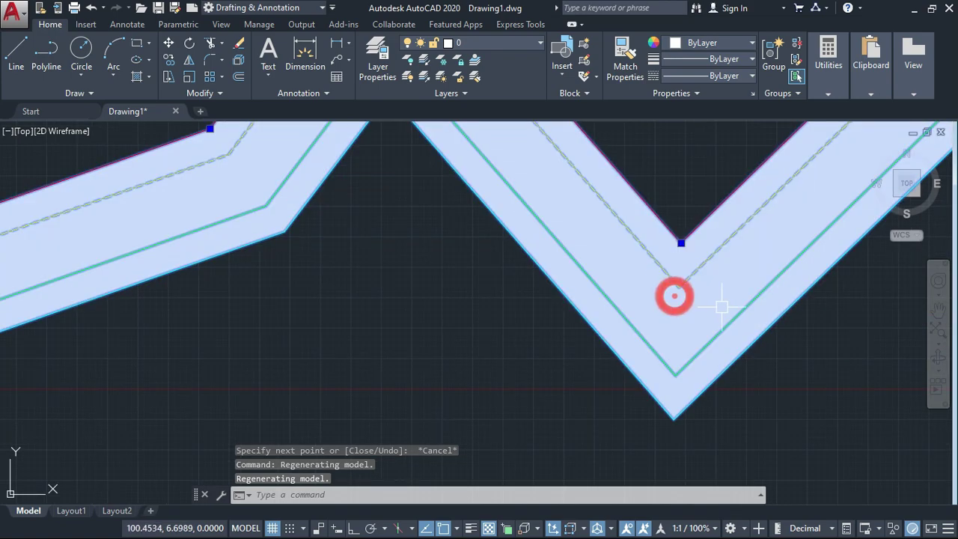
pyautogui.scroll(-7, 715, 283)
pyautogui.moveTo(714, 283); pyautogui.dragTo(569, 317, button='middle')
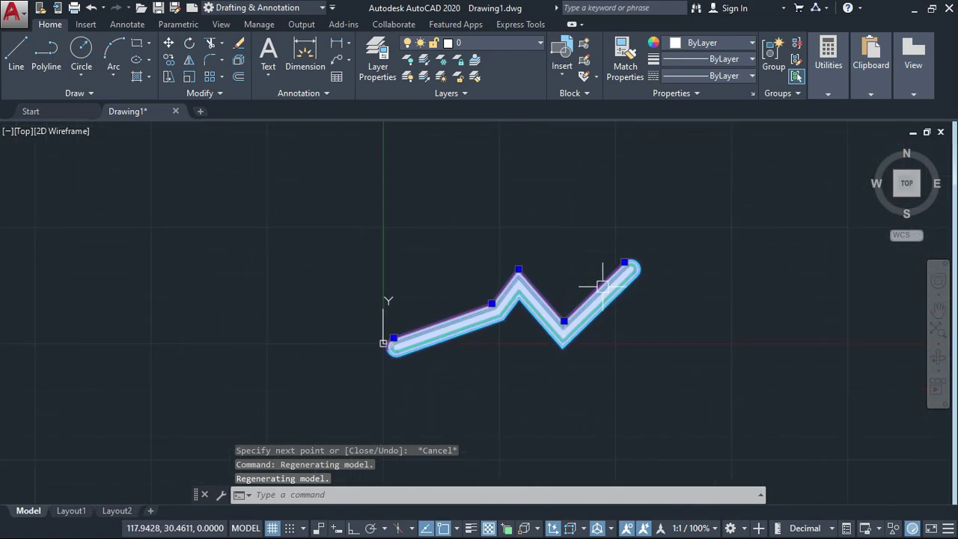
pyautogui.scroll(4, 602, 285)
pyautogui.press('Escape')
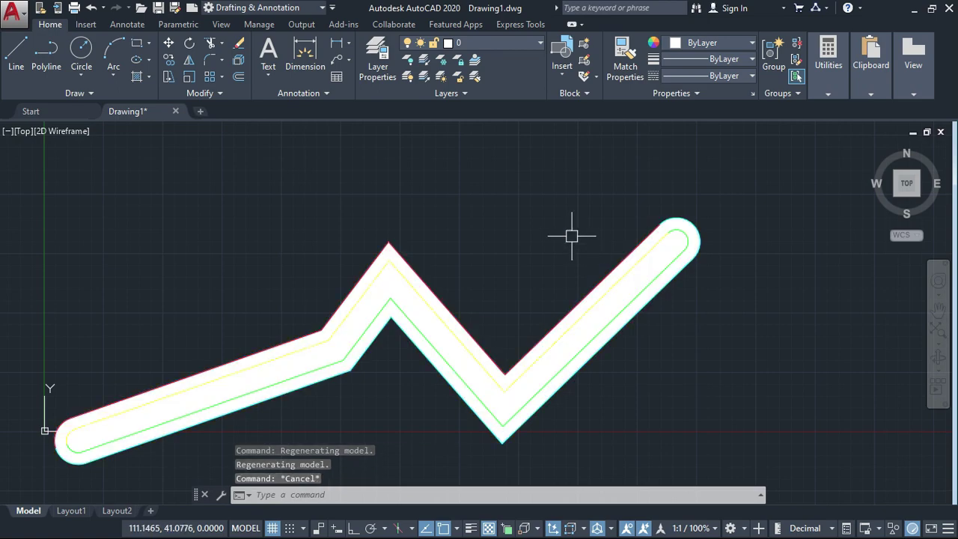
# Step: Try making STANDARD the current multiline style and check whether CUSTOM can be modified, without accepting the style settings
pyautogui.scroll(-4, 498, 313)
pyautogui.write('mlst')
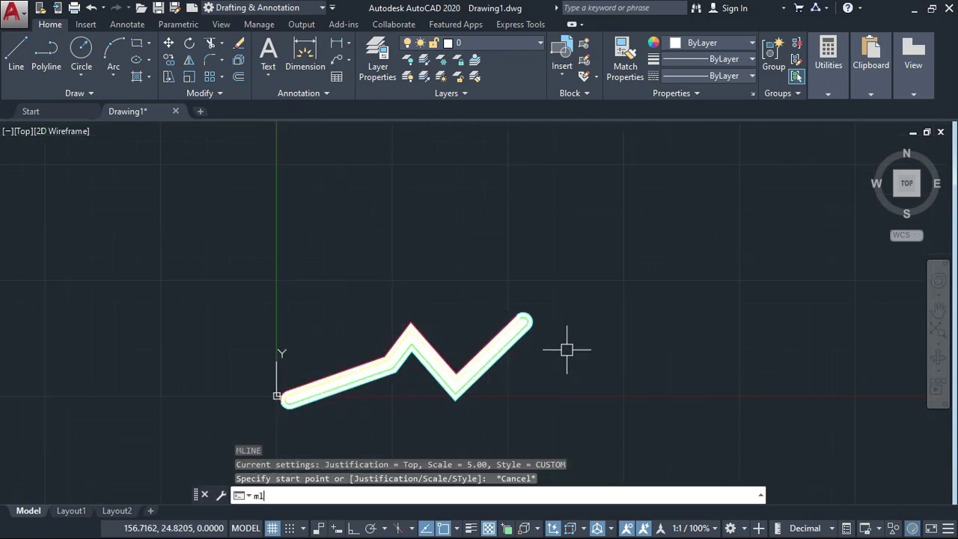
pyautogui.press('Return')
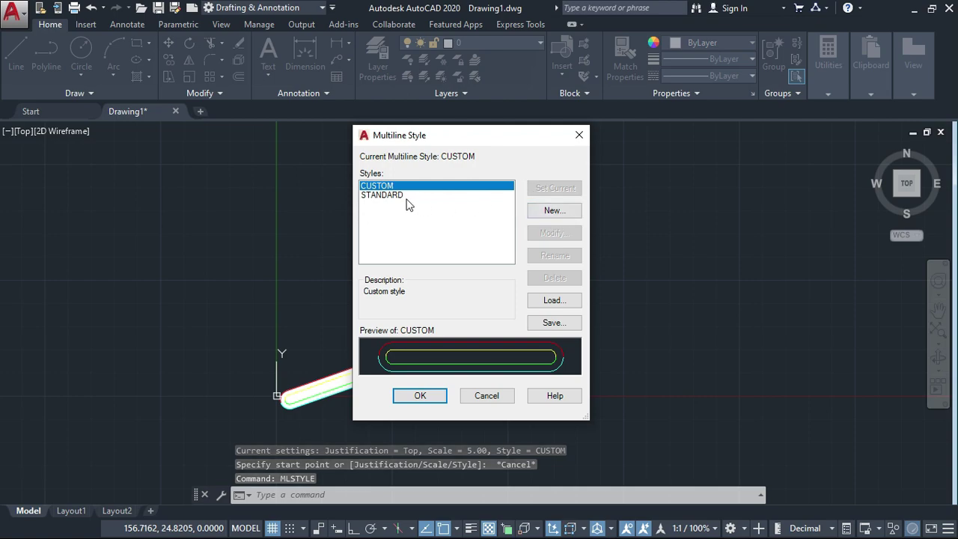
pyautogui.click(395, 195)
pyautogui.click(555, 188)
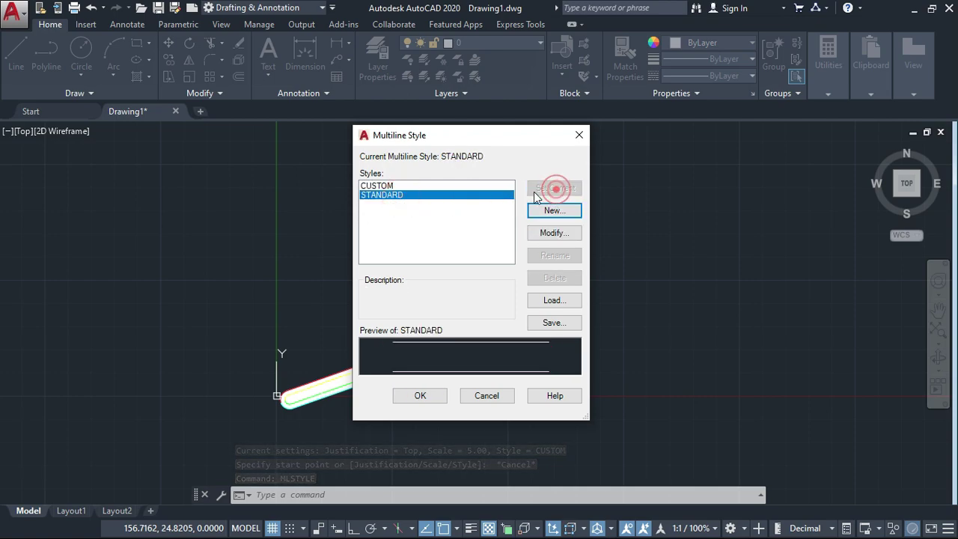
pyautogui.click(442, 185)
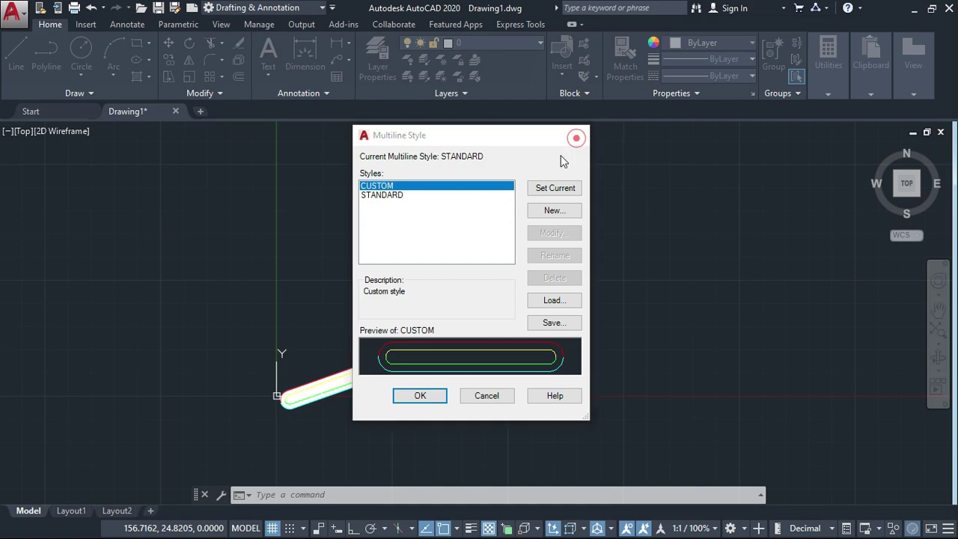
pyautogui.click(579, 135)
# Step: Erase the filled zigzag multiline from the drawing
pyautogui.click(540, 393)
pyautogui.click(164, 269)
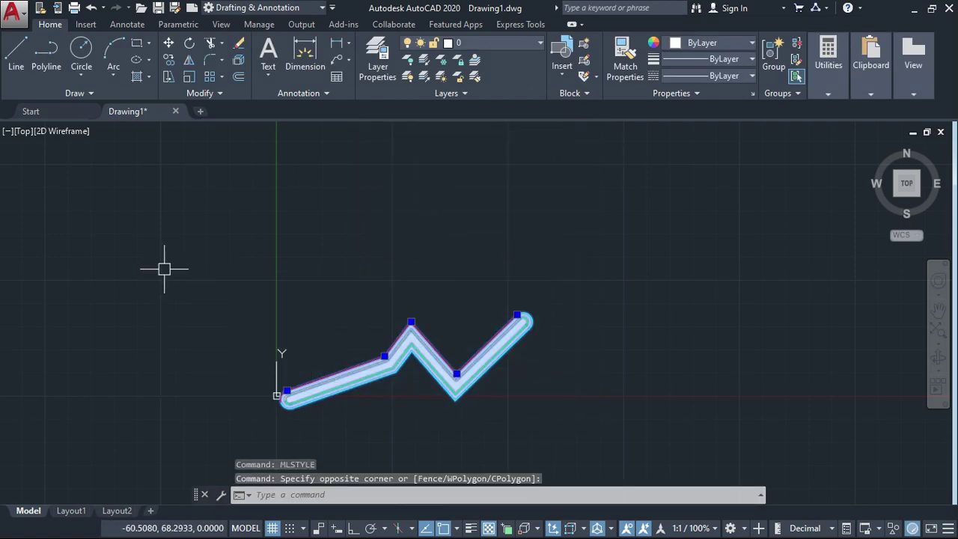
pyautogui.write('e')
pyautogui.press('Return')
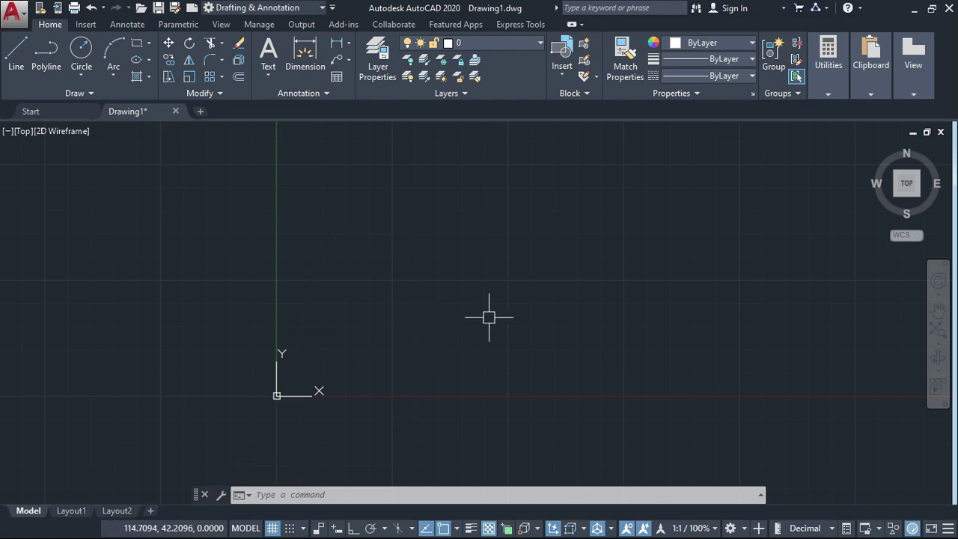
# Step: Modify the CUSTOM multiline style so its fill color is None and accept the style settings
pyautogui.moveTo(489, 316); pyautogui.dragTo(434, 336, button='middle')
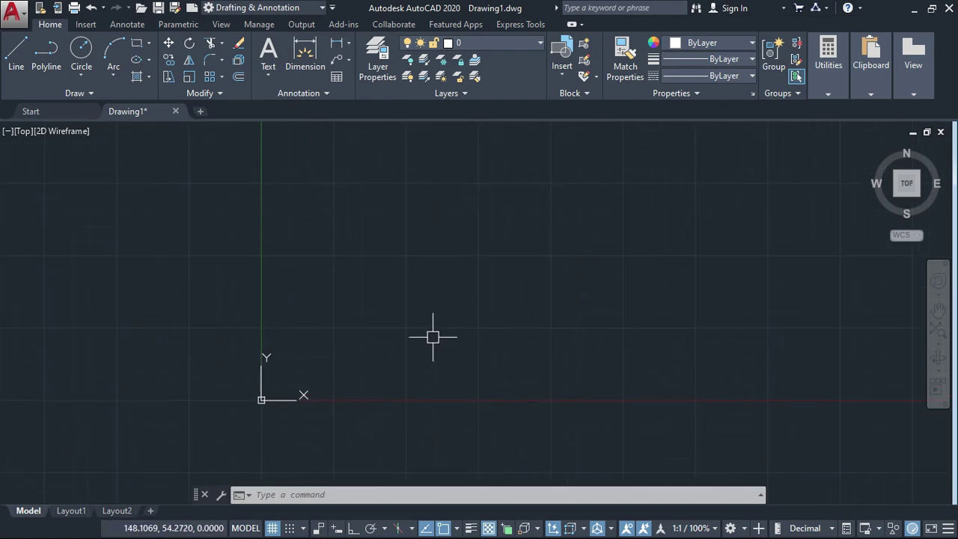
pyautogui.write('mlstyle')
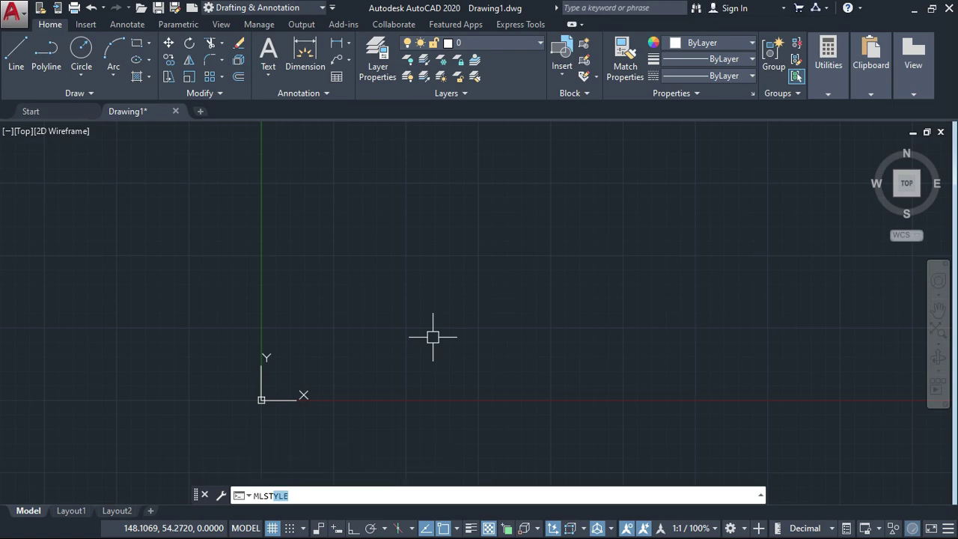
pyautogui.press('Return')
pyautogui.click(554, 233)
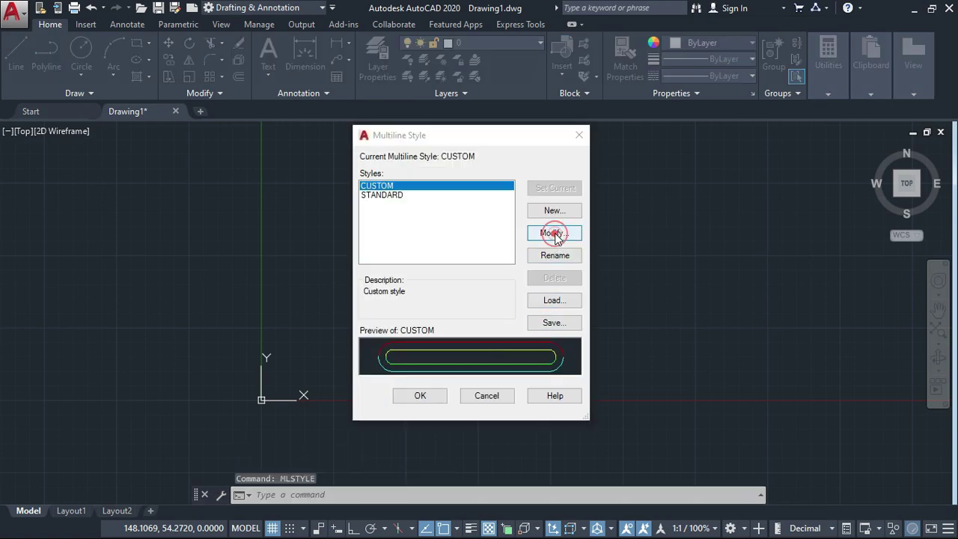
pyautogui.click(424, 217)
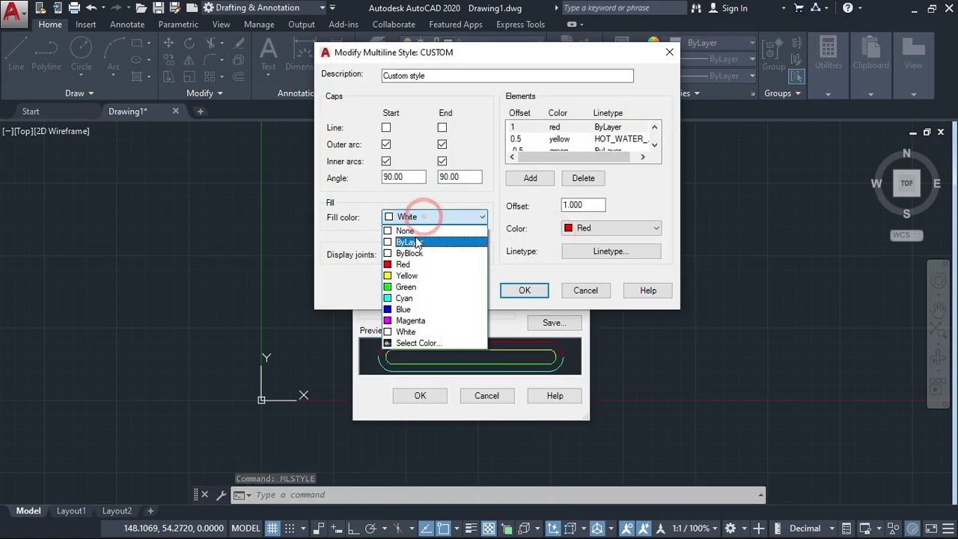
pyautogui.click(409, 231)
pyautogui.click(528, 292)
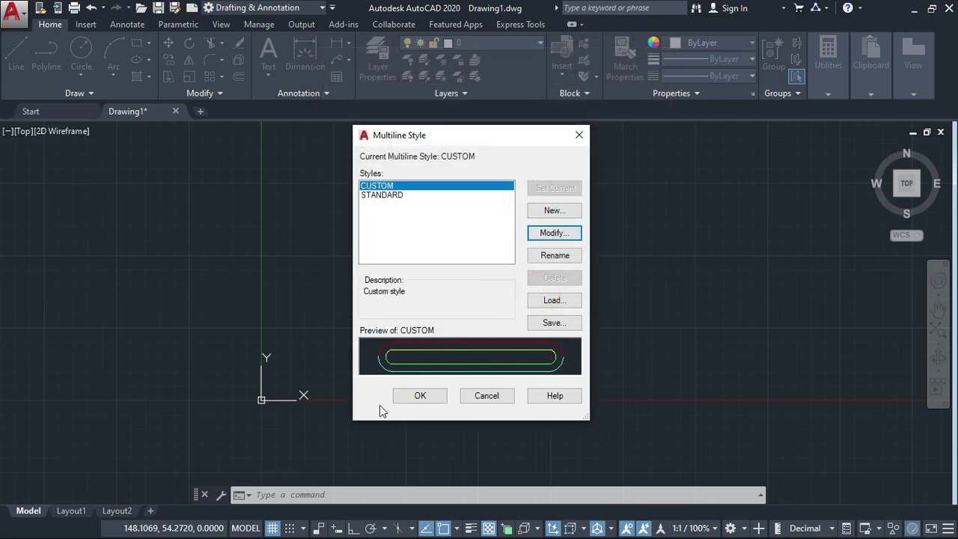
pyautogui.click(414, 396)
# Step: Start a new multiline in the CUSTOM style with one segment rising from near the origin and a longer one sloping down
pyautogui.click(384, 495)
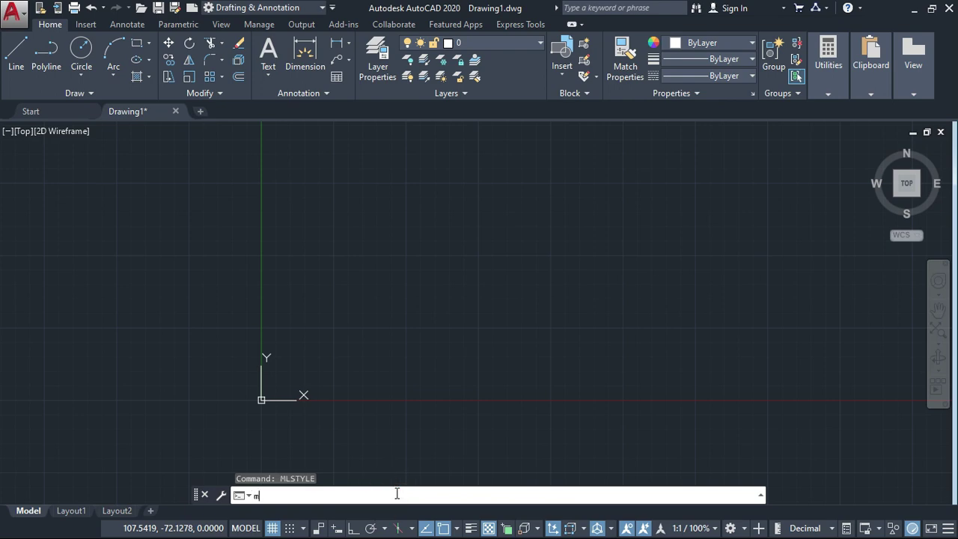
pyautogui.write('ml')
pyautogui.press('Return')
pyautogui.click(515, 496)
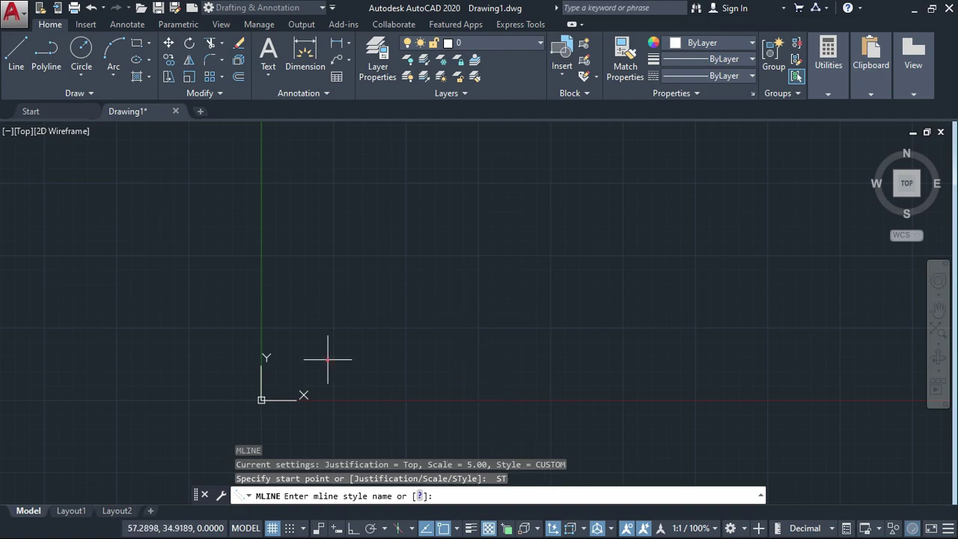
pyautogui.scroll(-3, 326, 360)
pyautogui.press('Return')
pyautogui.moveTo(438, 323); pyautogui.dragTo(277, 384, button='middle')
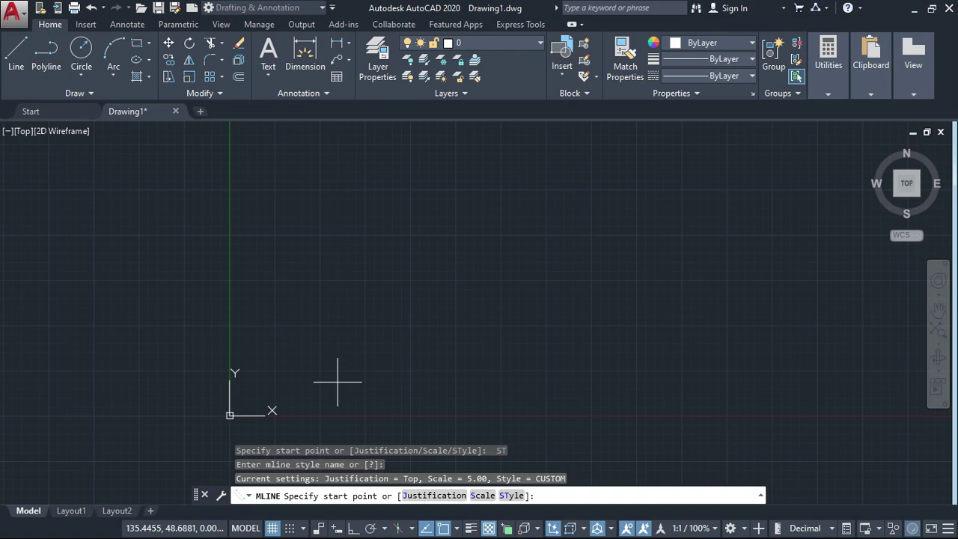
pyautogui.click(307, 385)
pyautogui.click(375, 311)
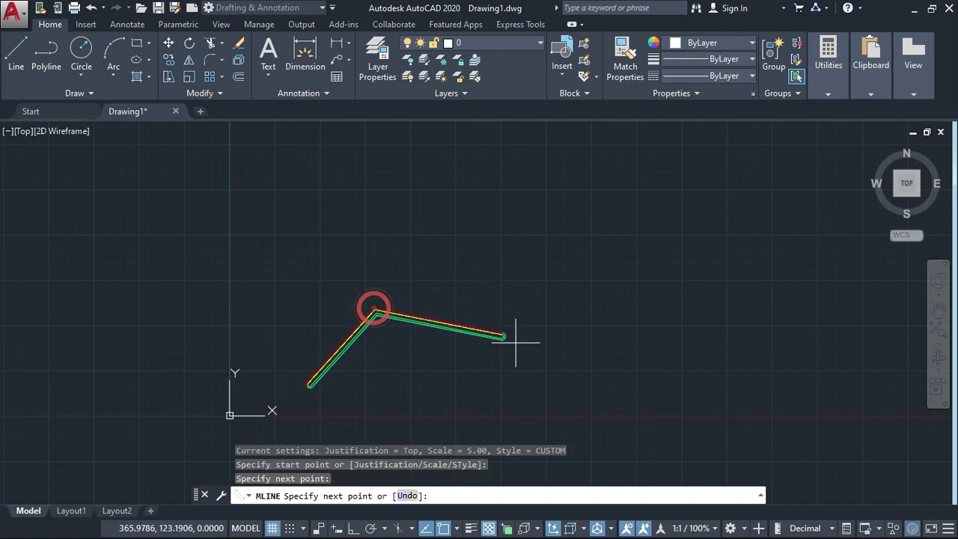
pyautogui.click(561, 360)
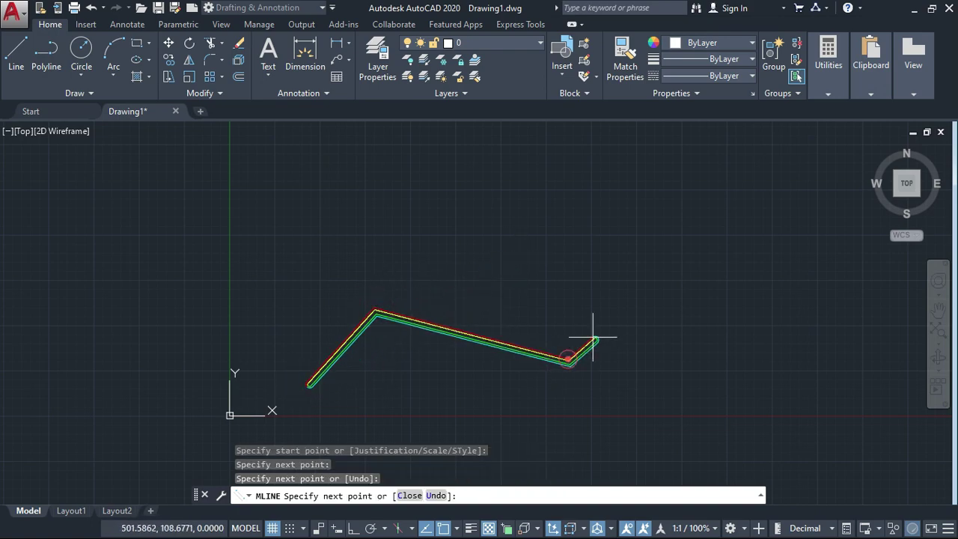
# Step: Turn Ortho on and continue the multiline up, right, down, left and up again, crossing its own horizontal segment
pyautogui.click(353, 528)
pyautogui.click(532, 251)
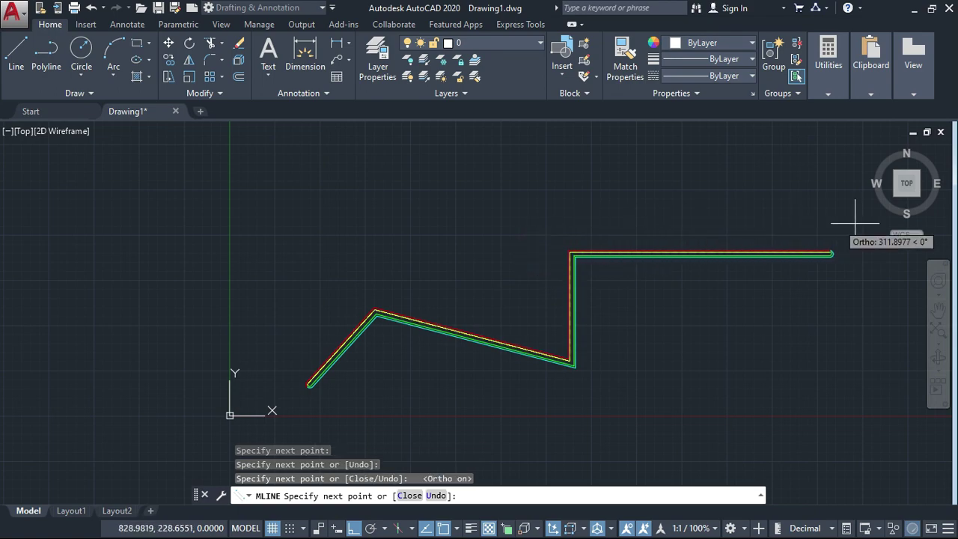
pyautogui.click(814, 252)
pyautogui.click(808, 338)
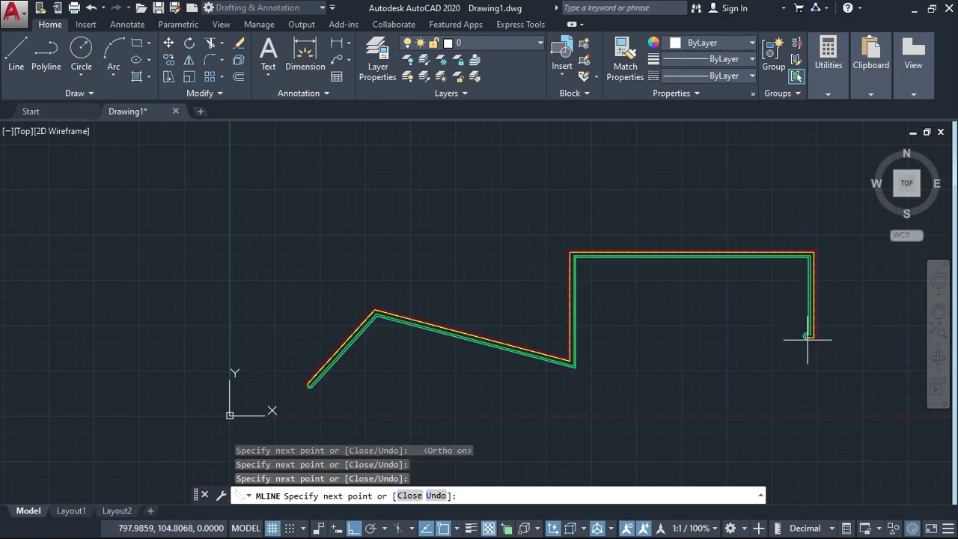
pyautogui.click(738, 341)
pyautogui.click(758, 151)
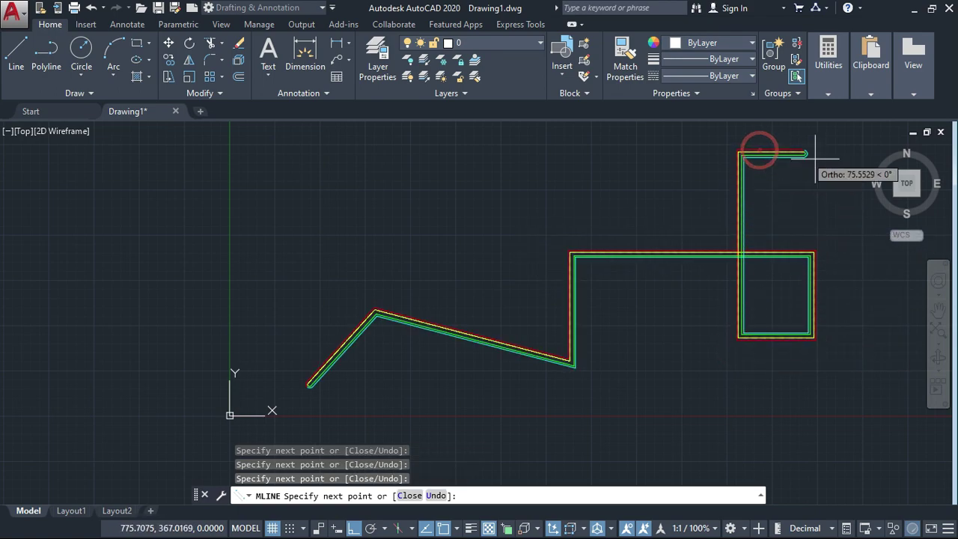
# Step: Continue the multiline far left, down, right and up, crossing its own long upper horizontal segment
pyautogui.moveTo(815, 157)
pyautogui.mouseDown(button='middle')
pyautogui.moveTo(786, 218)
pyautogui.moveTo(479, 348)
pyautogui.mouseUp(button='middle')
pyautogui.scroll(-2, 479, 349)
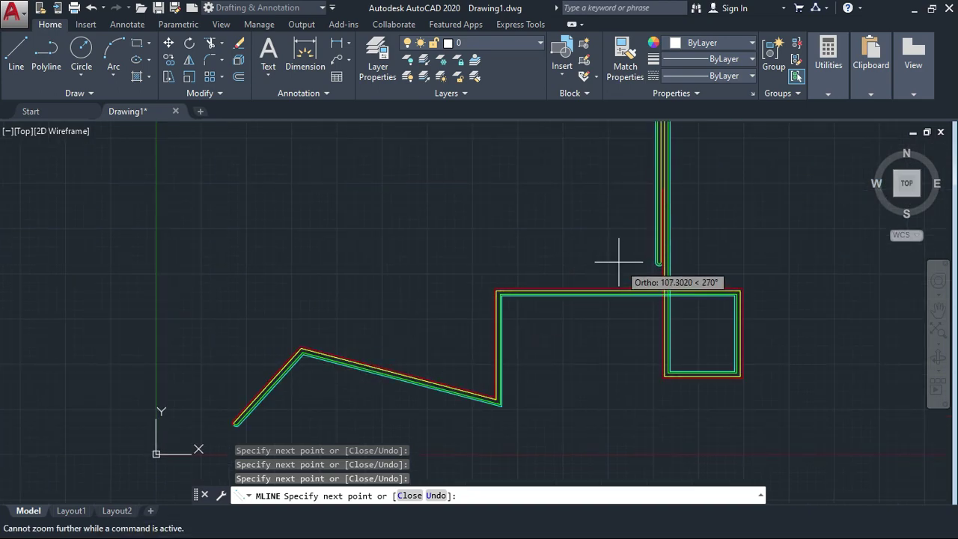
pyautogui.click(243, 287)
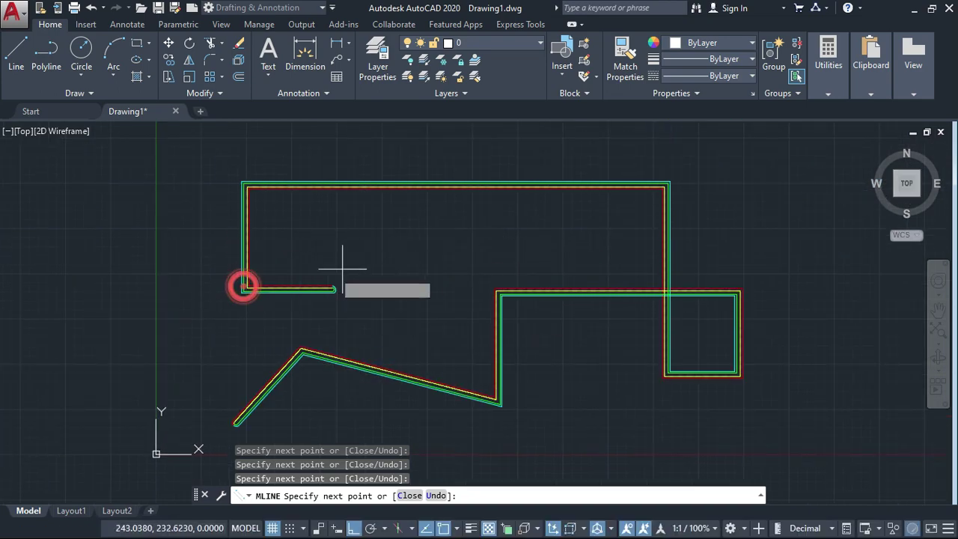
pyautogui.click(349, 267)
pyautogui.click(362, 139)
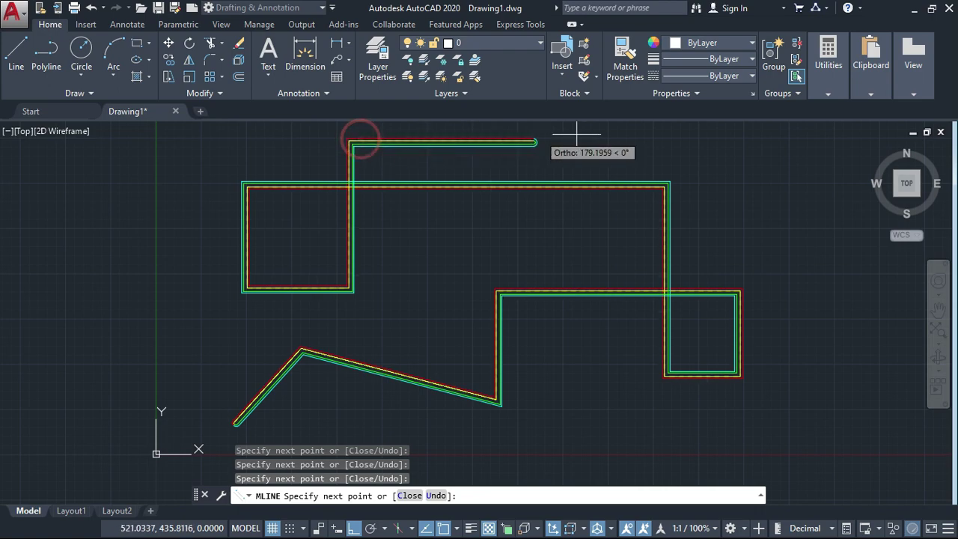
# Step: Extend the multiline right, down, right, up and back left across its own vertical segment, and end it there
pyautogui.scroll(-3, 665, 145)
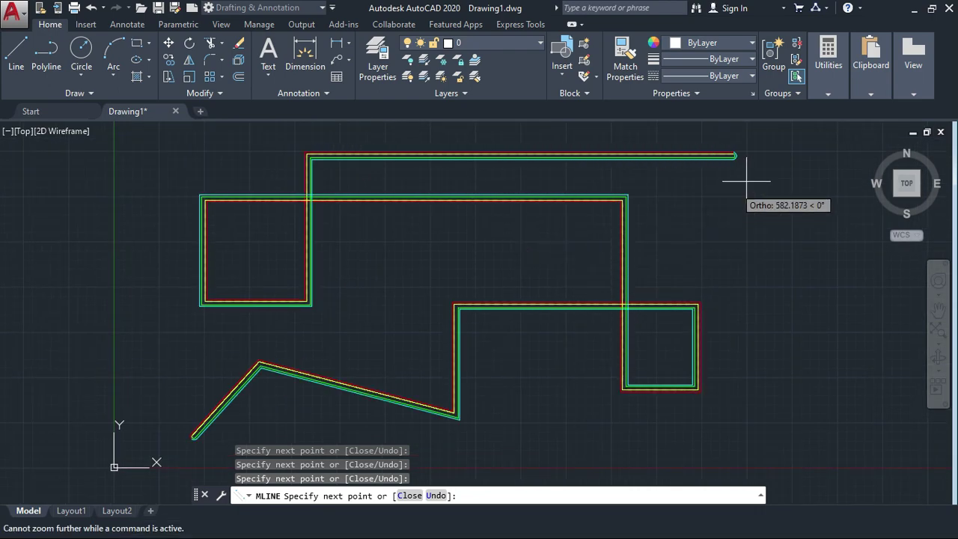
pyautogui.click(775, 169)
pyautogui.click(790, 349)
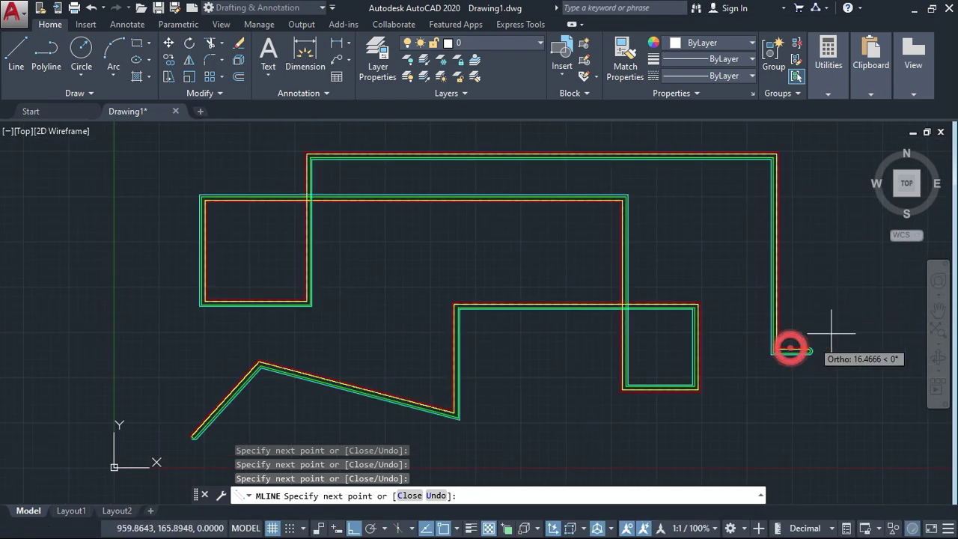
pyautogui.click(877, 314)
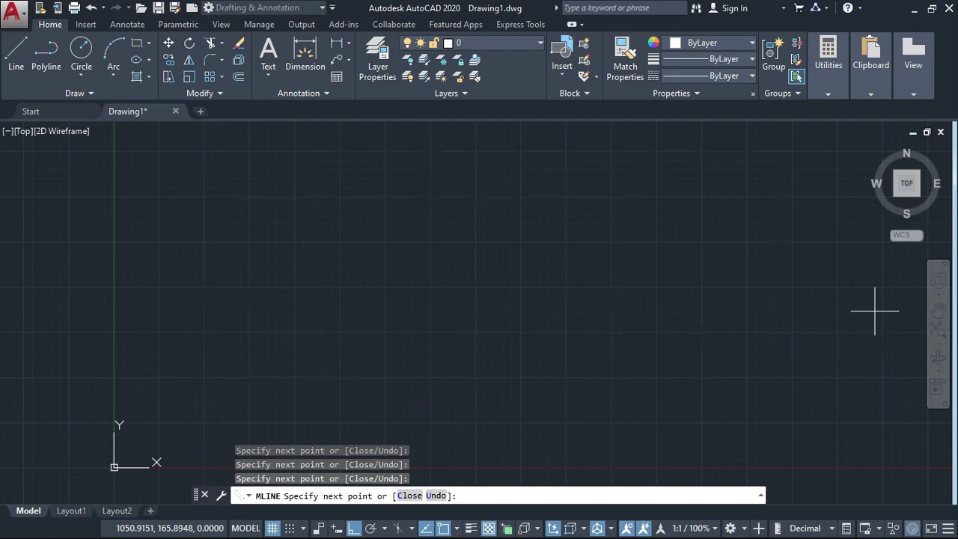
pyautogui.click(853, 241)
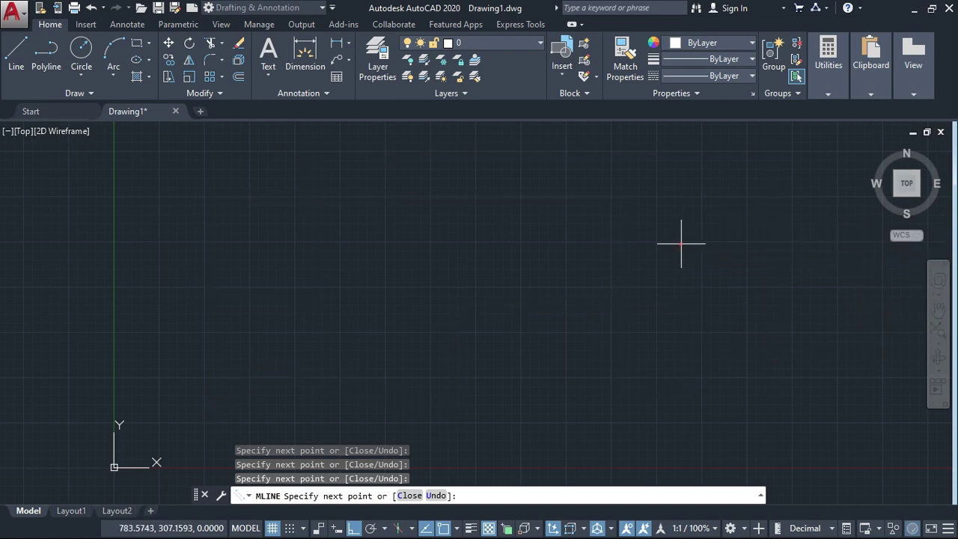
pyautogui.rightClick(624, 270)
pyautogui.click(641, 274)
# Step: Examine the finished multiline's self-crossings and its rounded end cap up close and as a whole
pyautogui.scroll(-4, 677, 275)
pyautogui.moveTo(689, 270)
pyautogui.mouseDown(button='middle')
pyautogui.moveTo(582, 329)
pyautogui.moveTo(528, 326)
pyautogui.mouseUp(button='middle')
pyautogui.scroll(4, 576, 337)
pyautogui.scroll(-4, 556, 337)
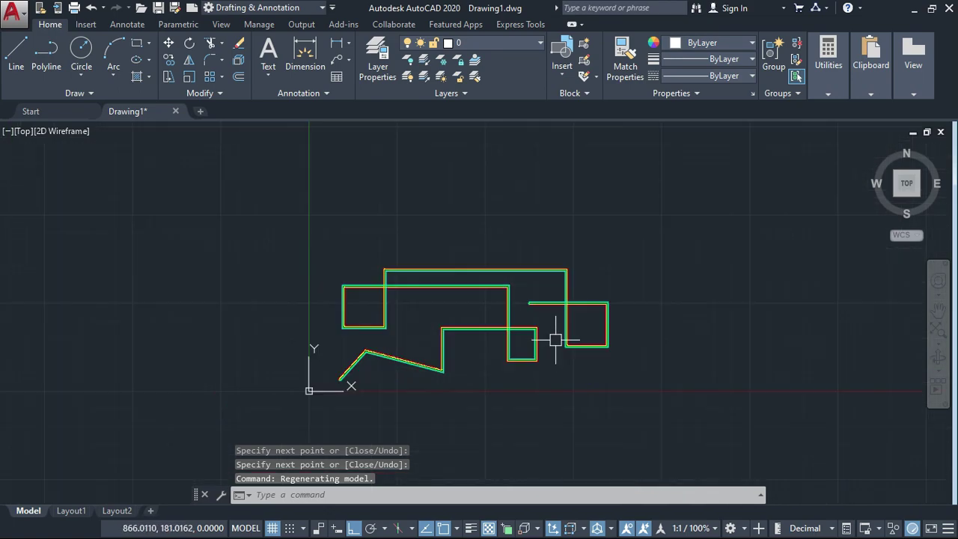
pyautogui.scroll(4, 519, 342)
pyautogui.moveTo(523, 356)
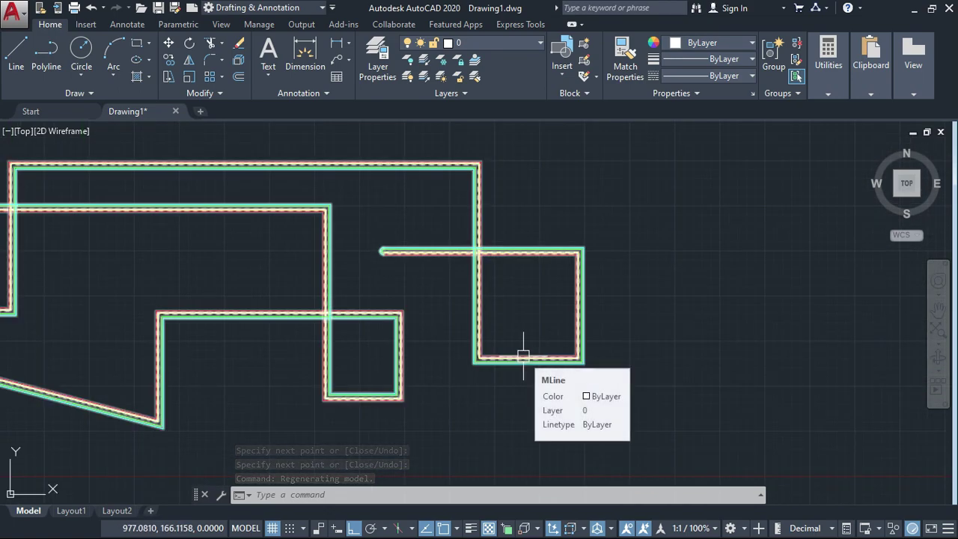
pyautogui.scroll(-4, 520, 303)
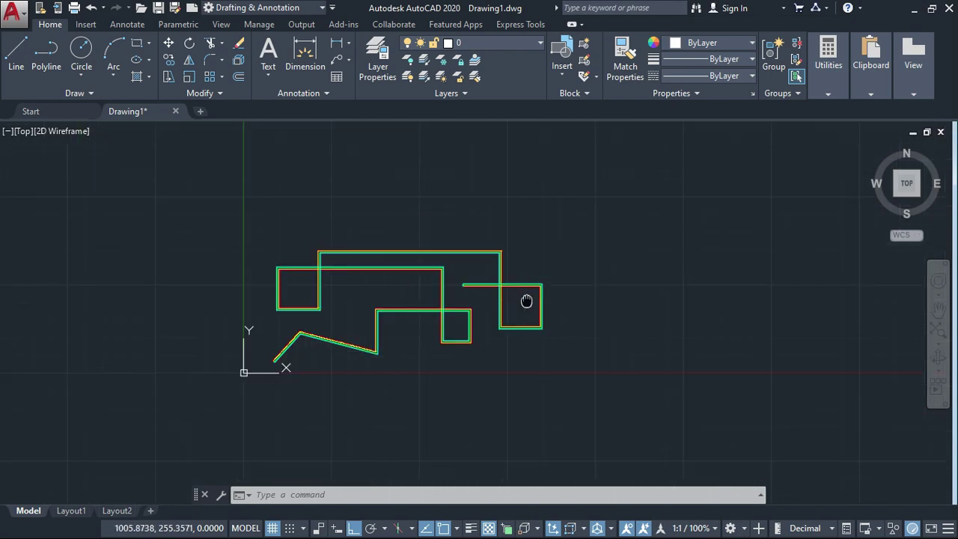
pyautogui.scroll(8, 491, 307)
pyautogui.scroll(8, 486, 291)
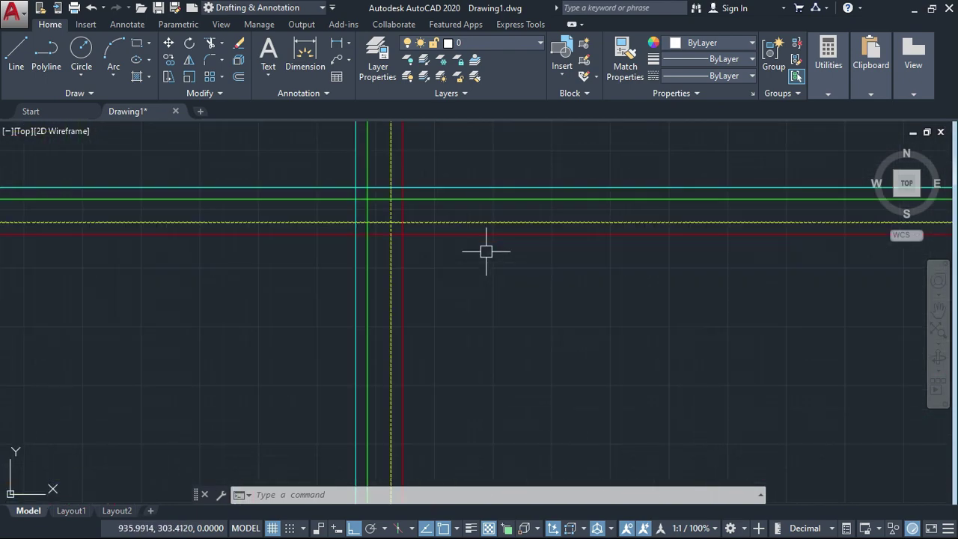
pyautogui.scroll(-6, 424, 230)
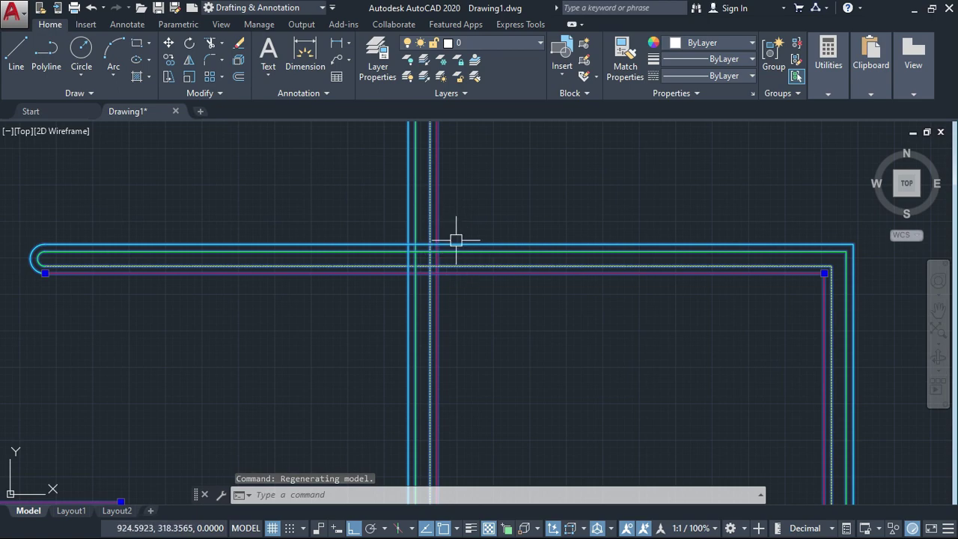
pyautogui.press('Escape')
pyautogui.scroll(3, 437, 241)
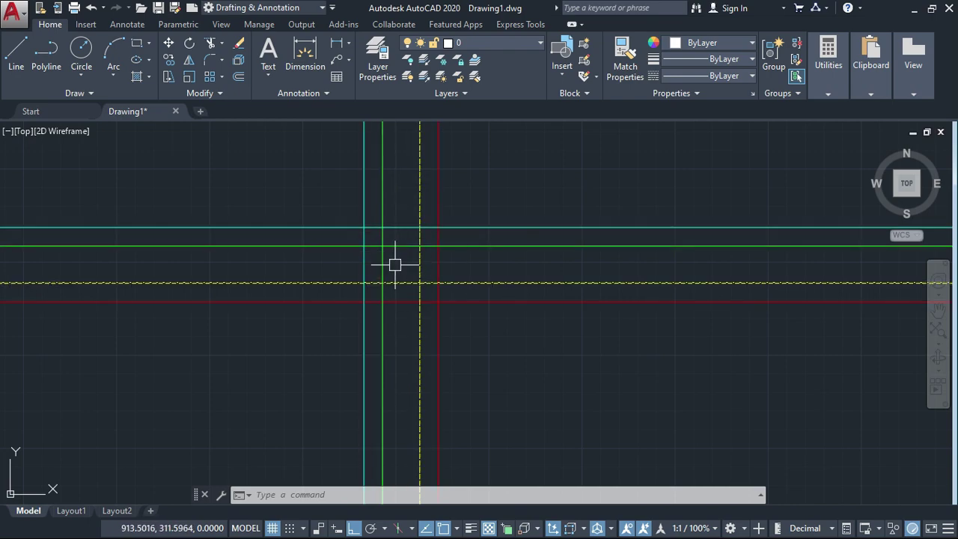
pyautogui.scroll(-10, 395, 265)
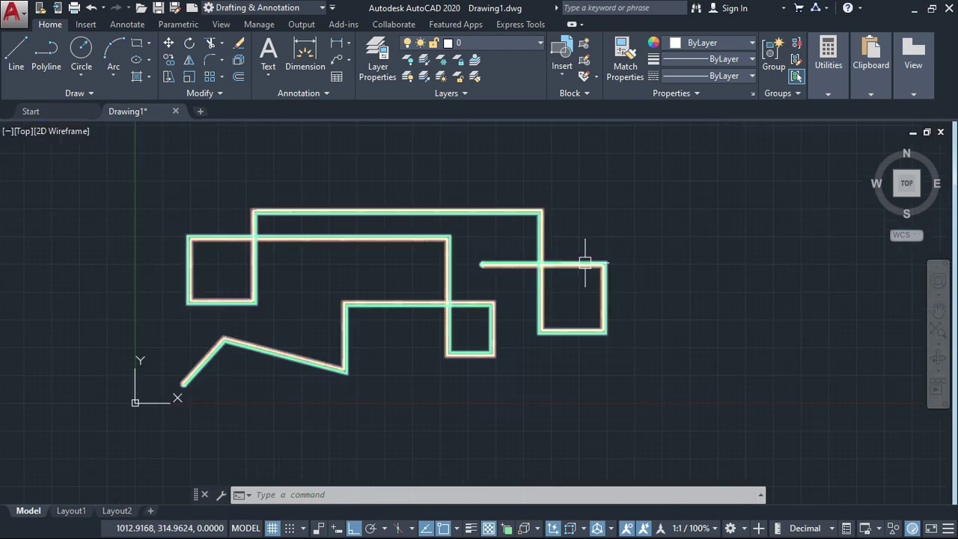
pyautogui.moveTo(585, 262); pyautogui.dragTo(525, 273, button='middle')
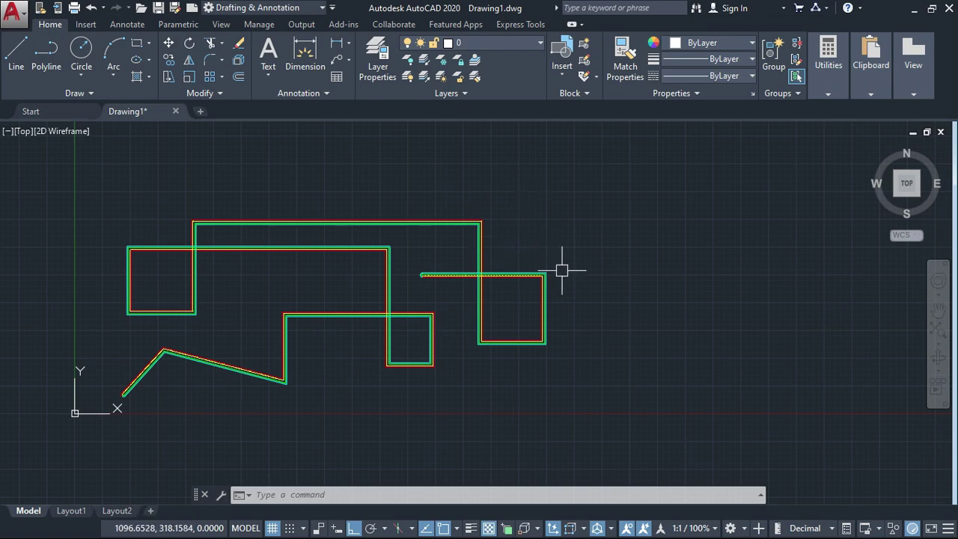
pyautogui.scroll(4, 505, 293)
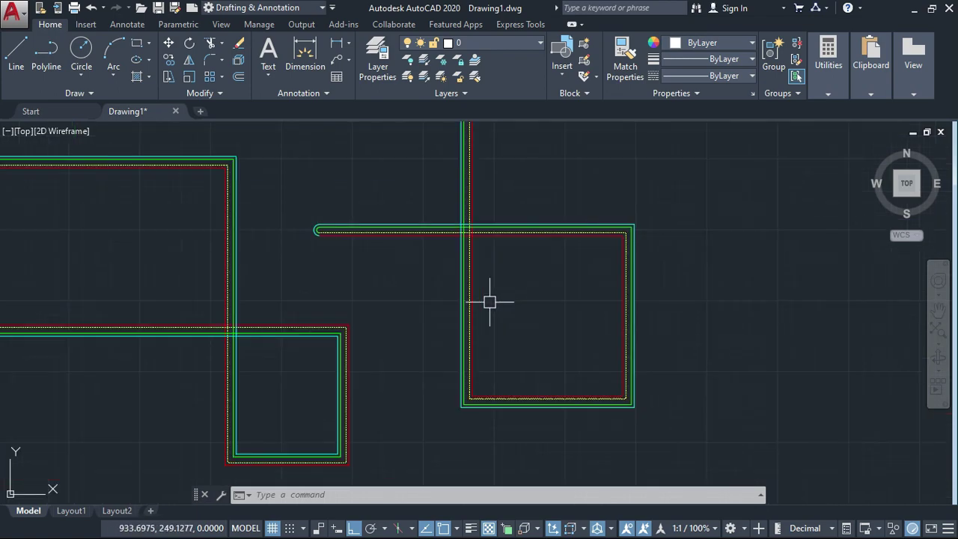
pyautogui.scroll(-6, 527, 356)
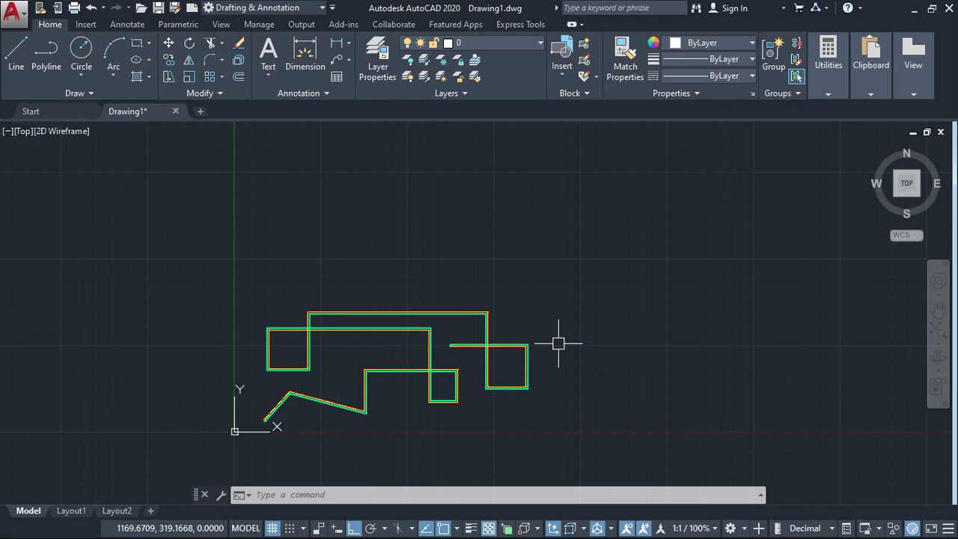
# Step: Apply the Closed Cross multiline edit to the rightmost crossing, choosing the vertical segment first and the horizontal one second
pyautogui.write('l')
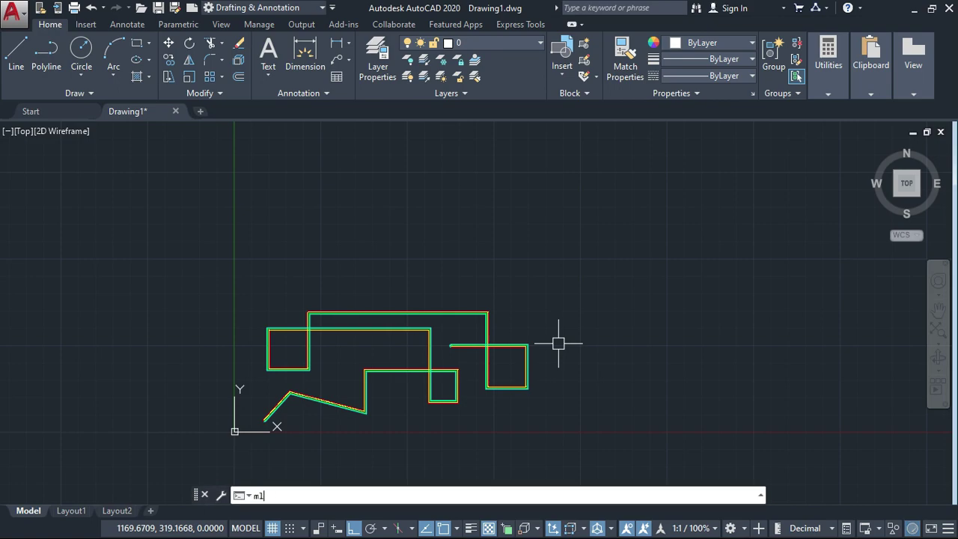
pyautogui.press('Escape')
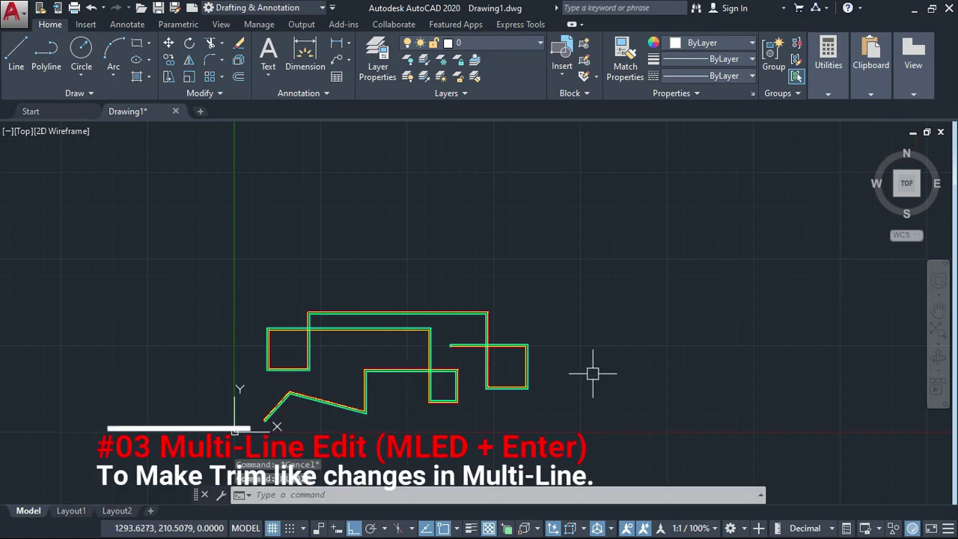
pyautogui.write('mled')
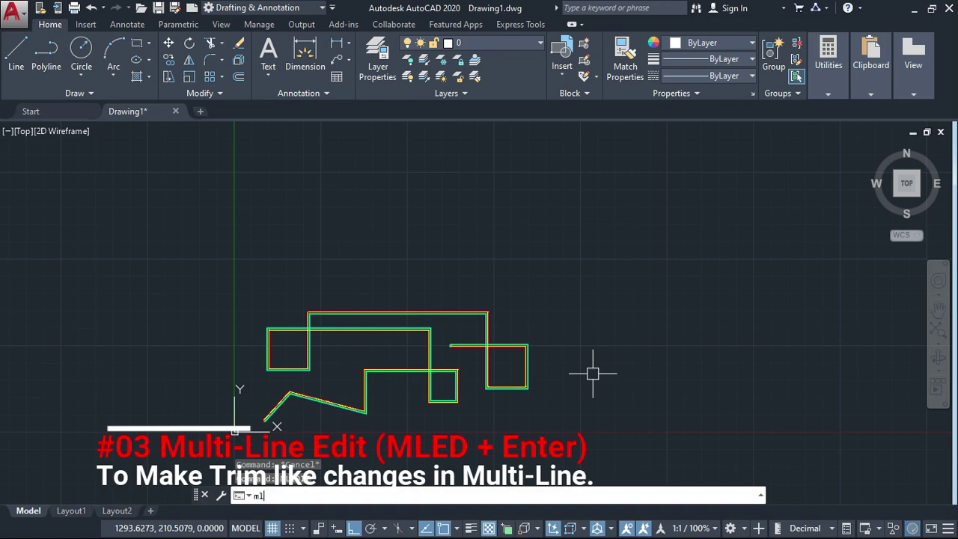
pyautogui.press('Return')
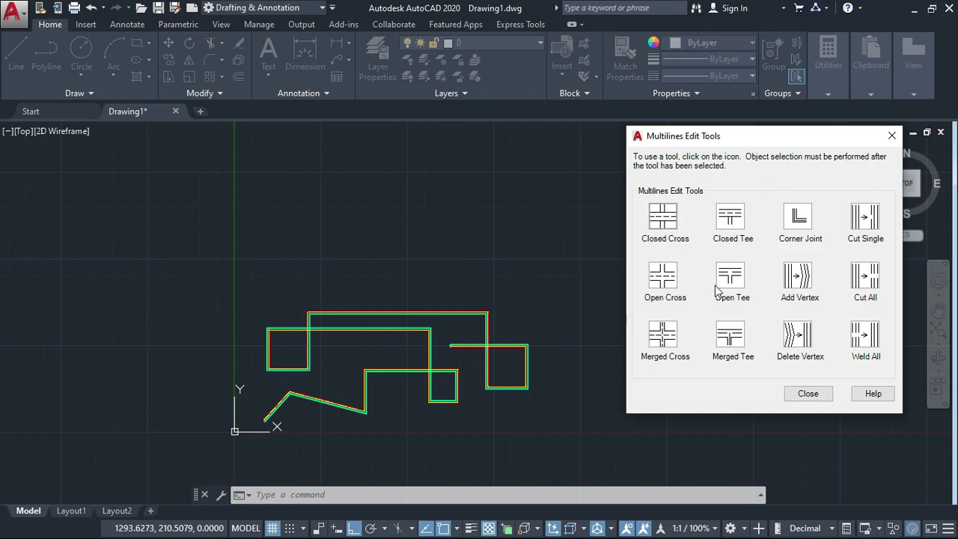
pyautogui.click(662, 216)
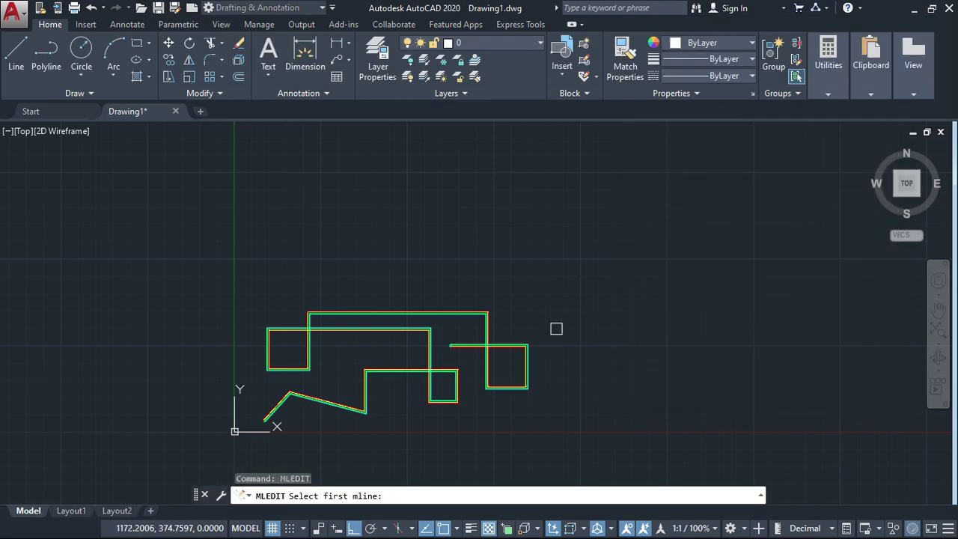
pyautogui.scroll(10, 556, 327)
pyautogui.moveTo(643, 301); pyautogui.dragTo(474, 318, button='middle')
pyautogui.click(436, 216)
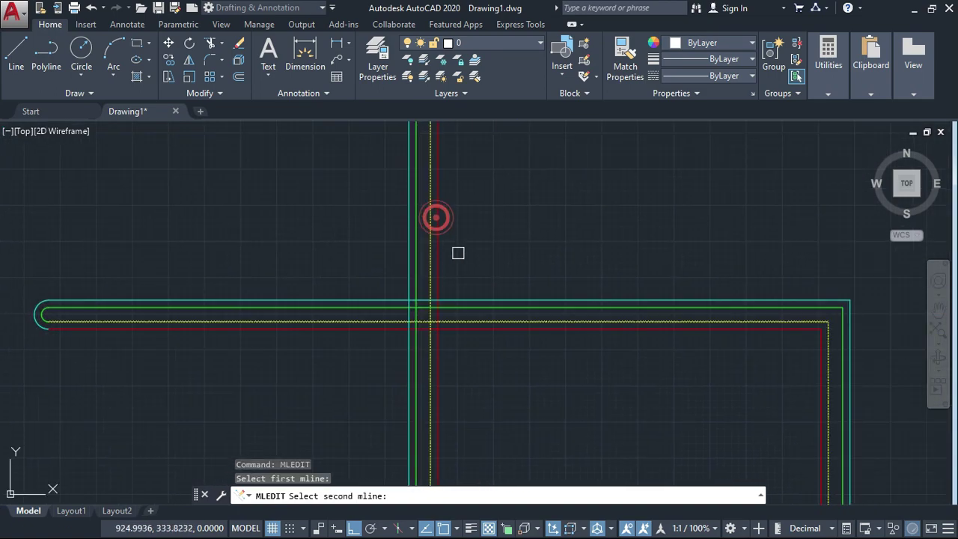
pyautogui.click(475, 301)
pyautogui.scroll(6, 417, 311)
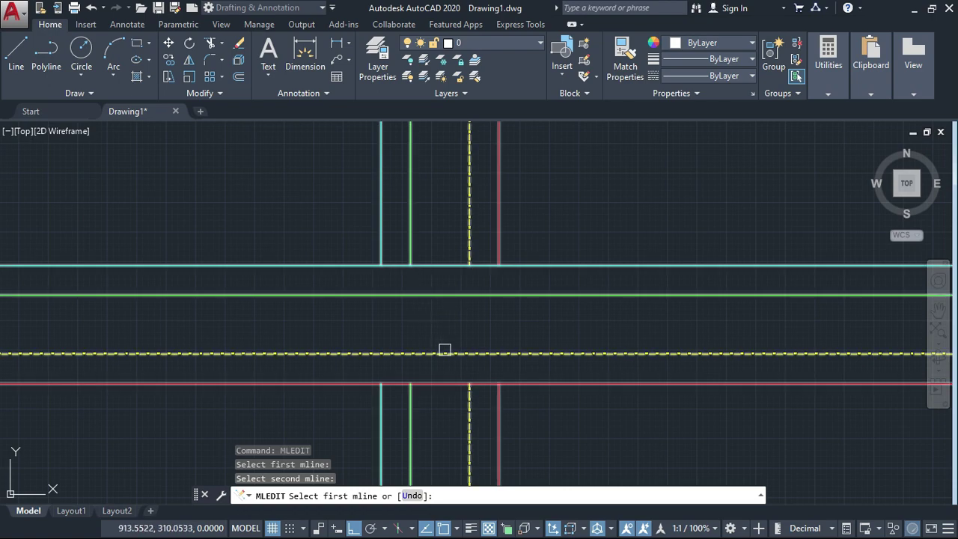
# Step: Try the Closed Tee multiline edit at the rightmost crossing, choosing the horizontal segment first and the vertical one second
pyautogui.scroll(-12, 460, 308)
pyautogui.moveTo(566, 284); pyautogui.dragTo(532, 248, button='middle')
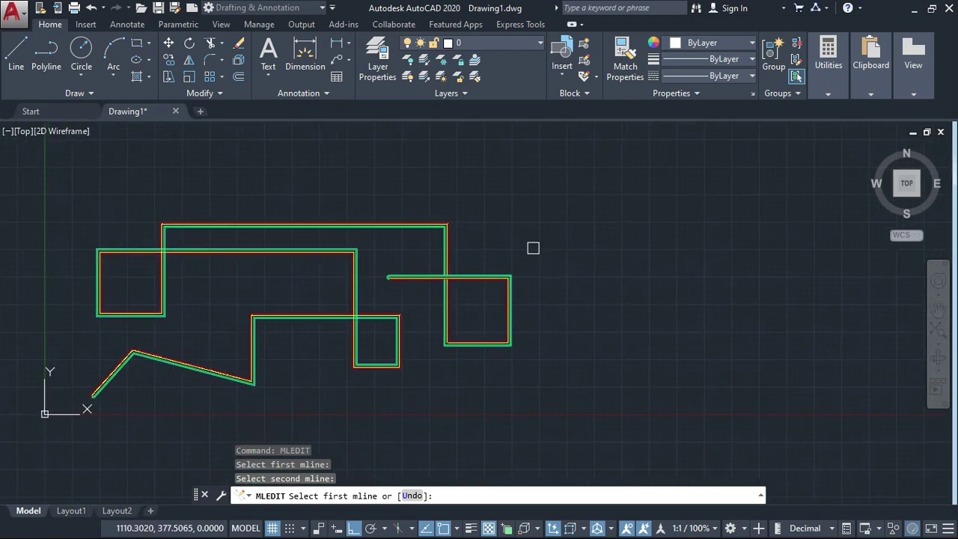
pyautogui.scroll(5, 409, 319)
pyautogui.moveTo(594, 277); pyautogui.dragTo(556, 271, button='middle')
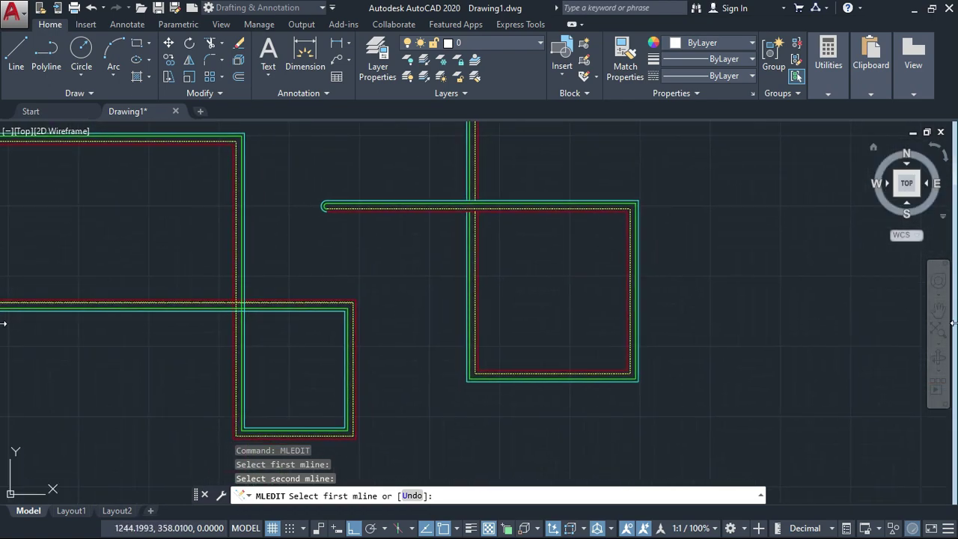
pyautogui.moveTo(178, 330); pyautogui.dragTo(319, 311, button='middle')
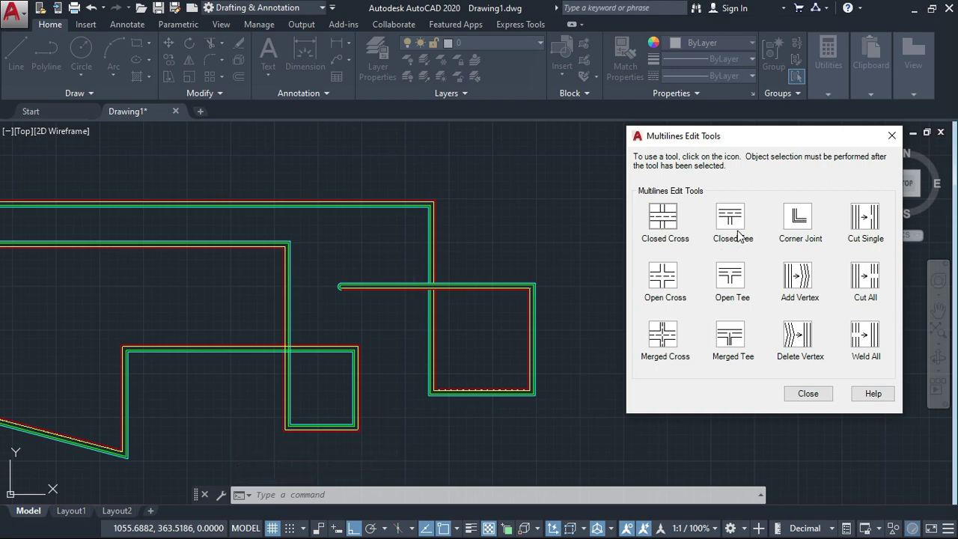
pyautogui.click(731, 223)
pyautogui.scroll(5, 438, 293)
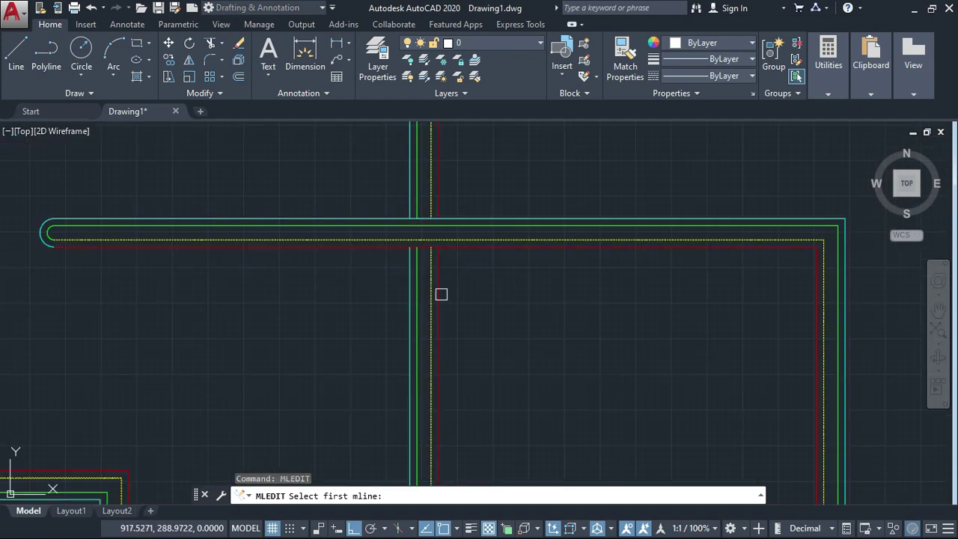
pyautogui.moveTo(438, 293); pyautogui.dragTo(486, 310, button='middle')
pyautogui.scroll(-1, 474, 269)
pyautogui.scroll(-4, 407, 295)
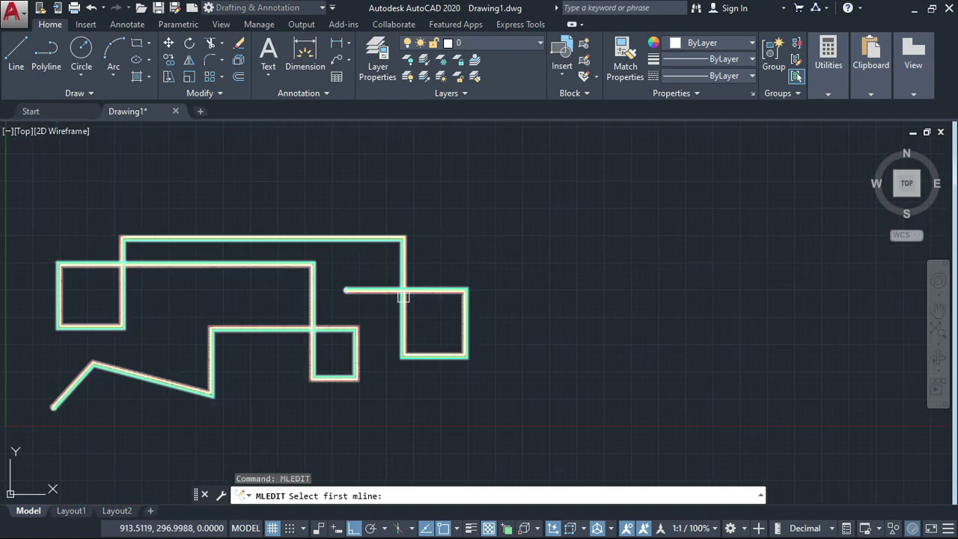
pyautogui.scroll(5, 408, 293)
pyautogui.scroll(3, 419, 289)
pyautogui.scroll(-6, 431, 316)
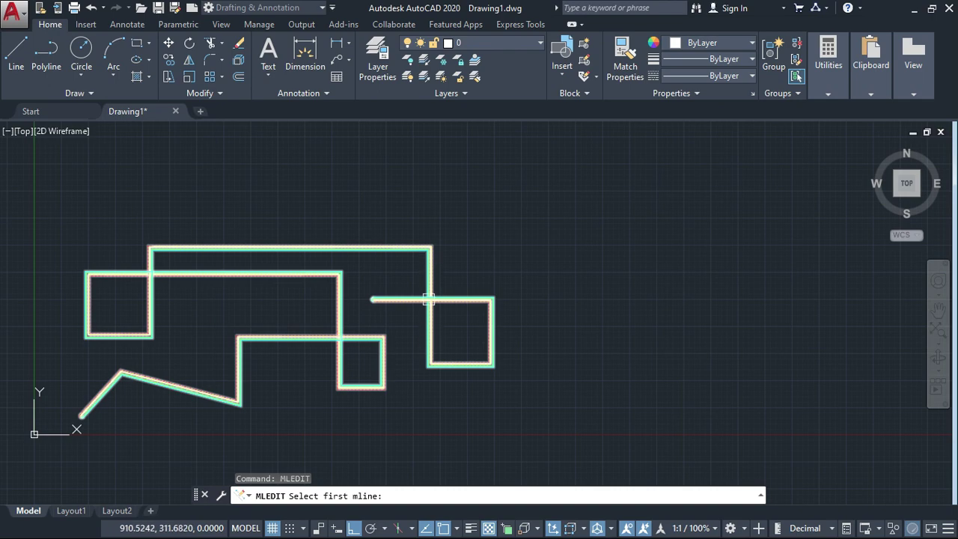
pyautogui.scroll(2, 481, 305)
pyautogui.scroll(4, 427, 315)
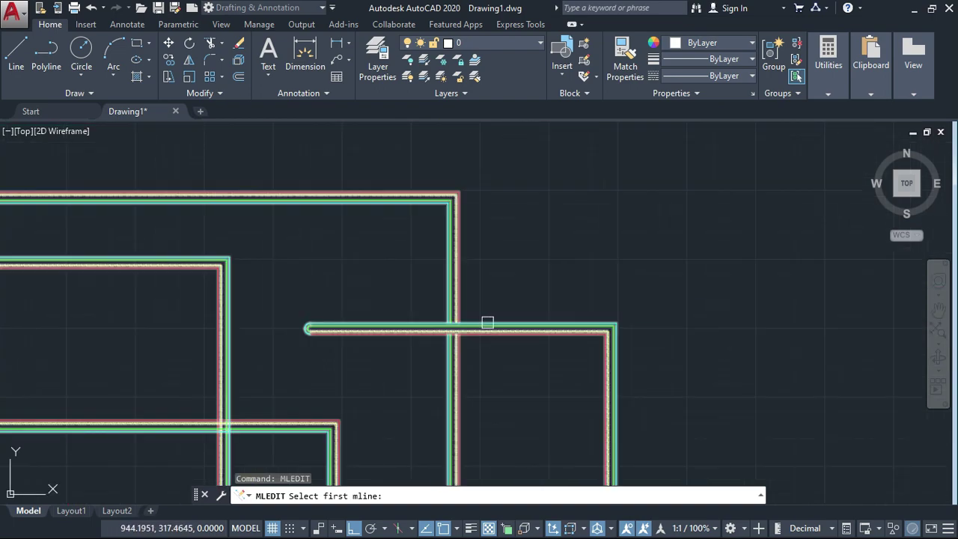
pyautogui.click(487, 323)
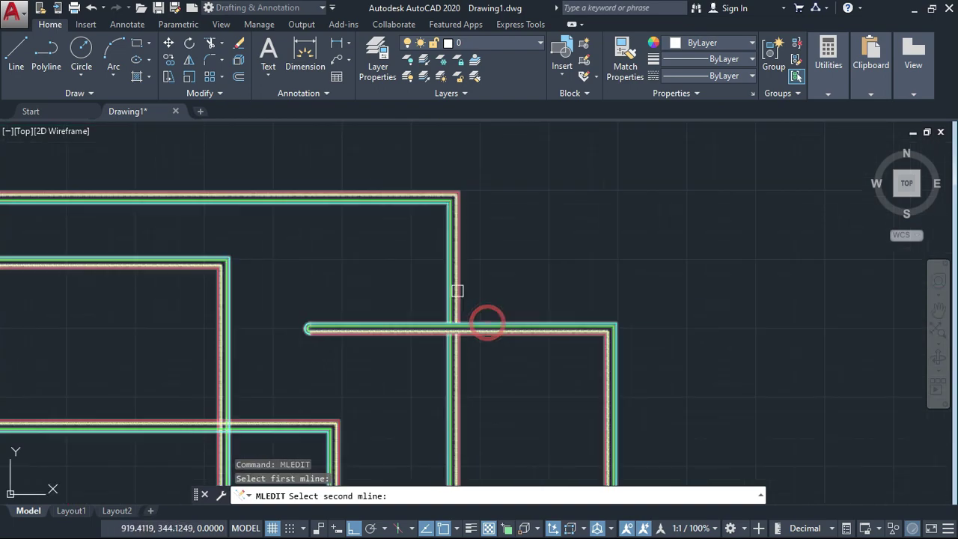
pyautogui.click(454, 291)
pyautogui.scroll(5, 455, 324)
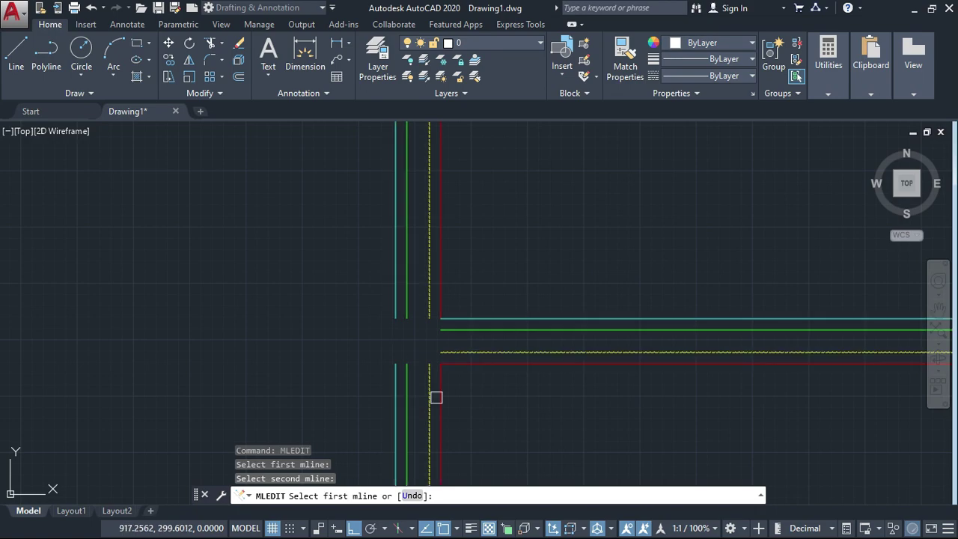
pyautogui.scroll(-5, 458, 337)
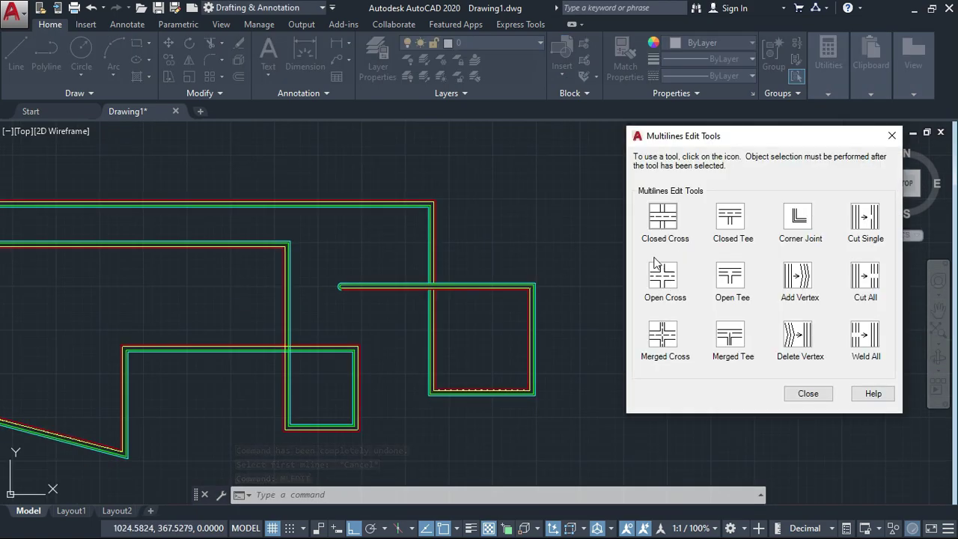
# Step: Apply the Open Cross multiline edit to the lower middle crossing, choosing the vertical segment first and the horizontal one second
pyautogui.click(663, 276)
pyautogui.middleClick(412, 333)
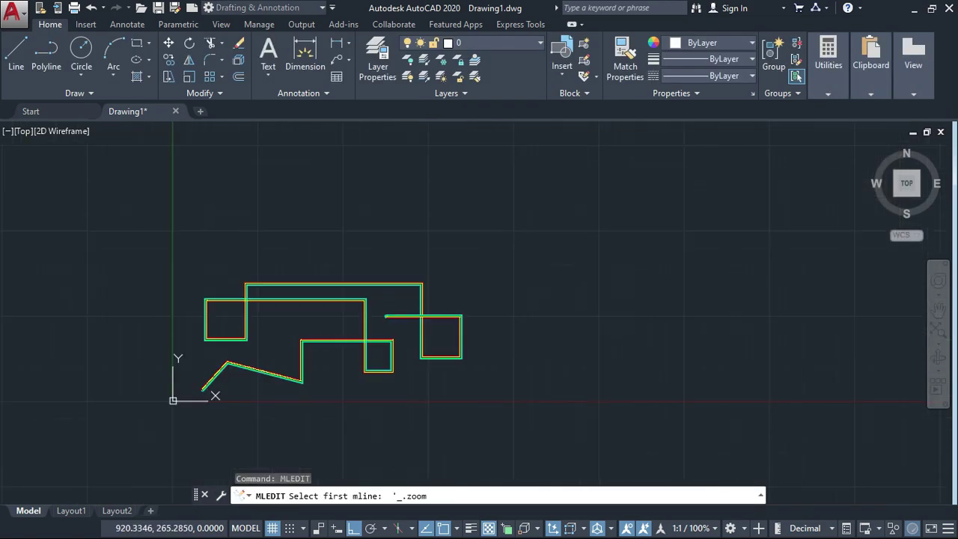
pyautogui.scroll(10, 387, 317)
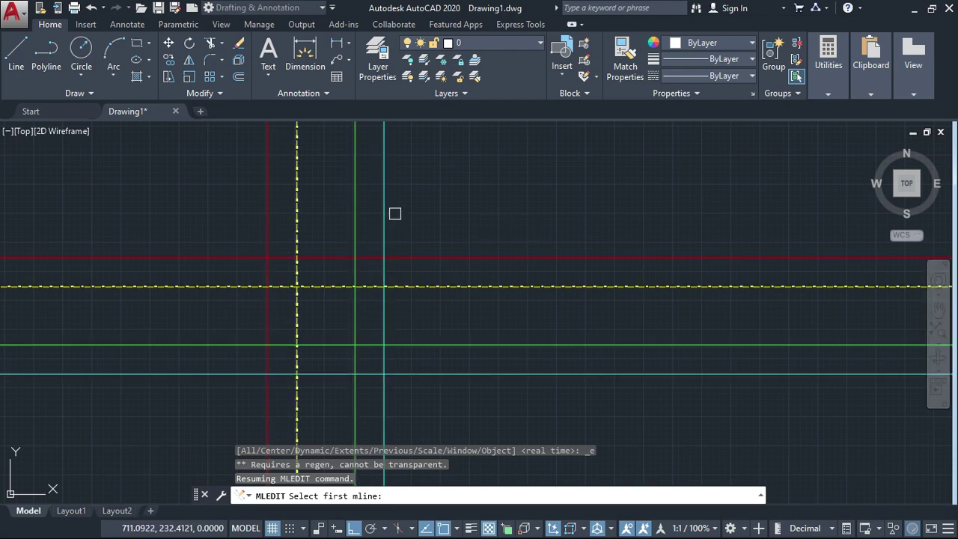
pyautogui.click(383, 192)
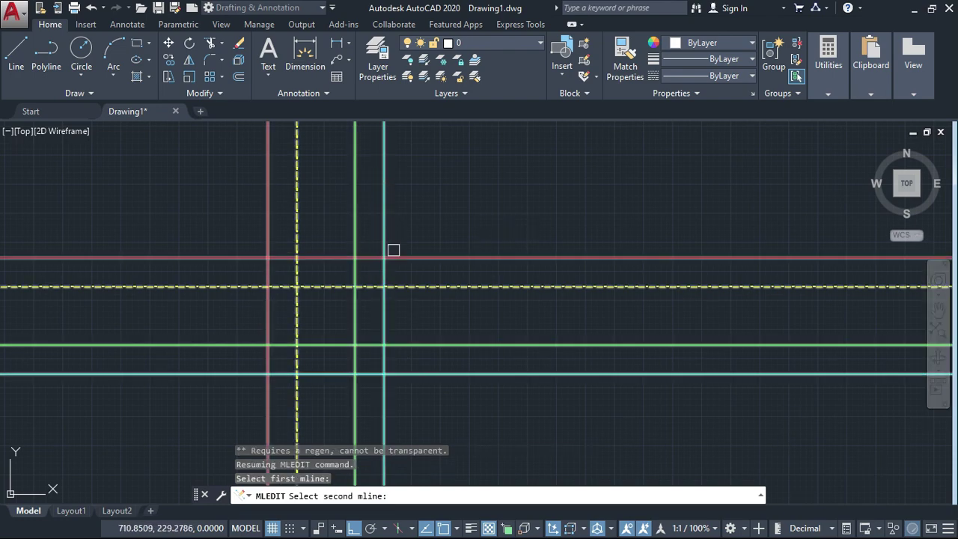
pyautogui.click(401, 257)
pyautogui.scroll(-5, 381, 290)
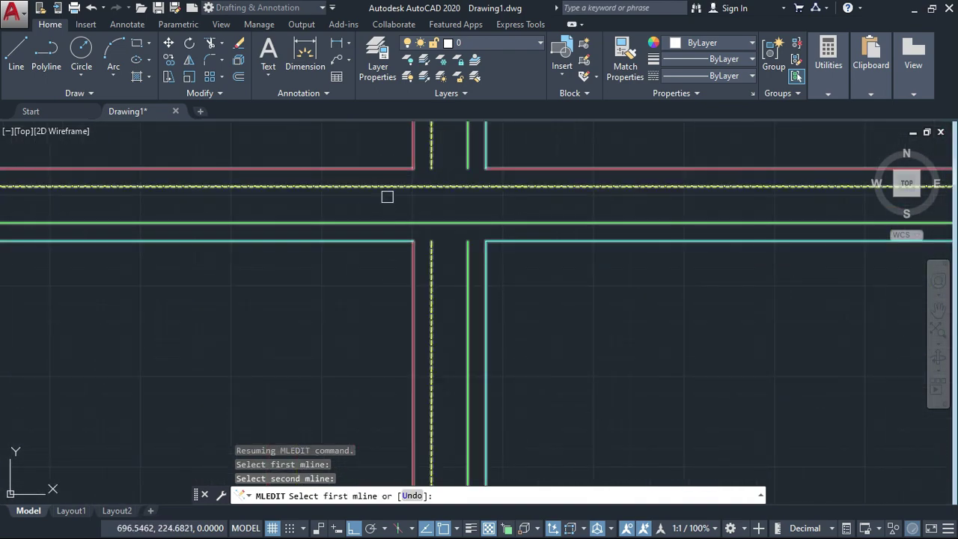
pyautogui.scroll(-1, 475, 205)
pyautogui.scroll(-4, 476, 204)
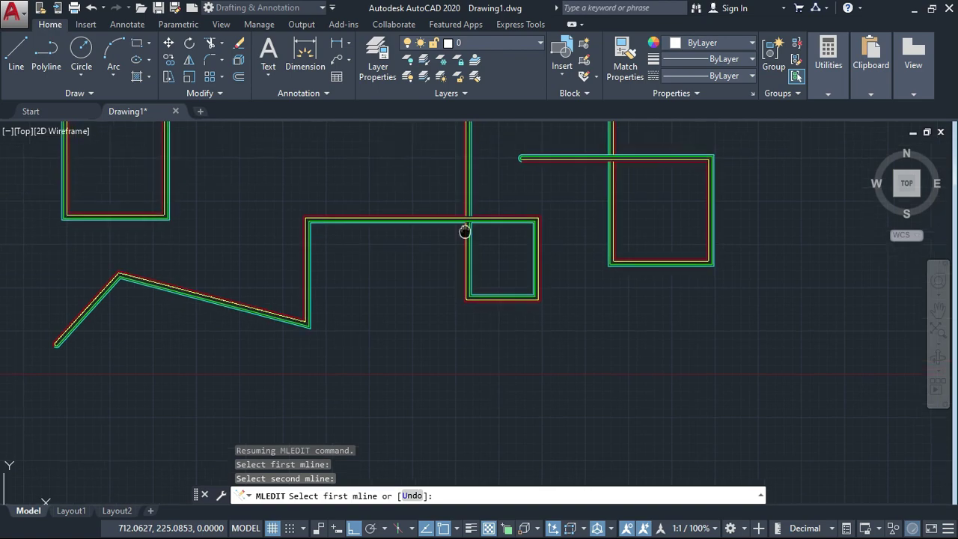
pyautogui.press('Escape')
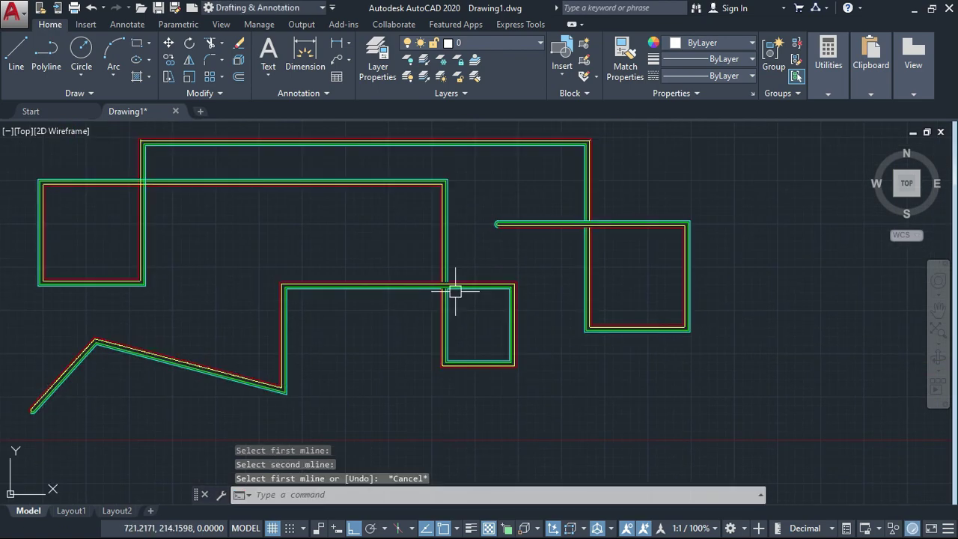
# Step: Apply the Merged Cross multiline edit to the leftmost crossing, choosing the vertical segment first and the horizontal one second
pyautogui.write('mledit')
pyautogui.press('Return')
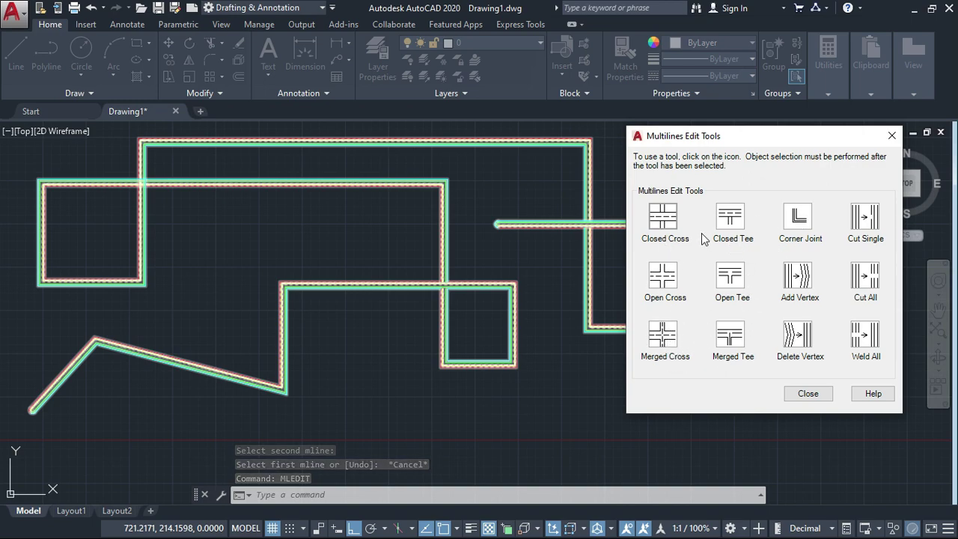
pyautogui.click(663, 337)
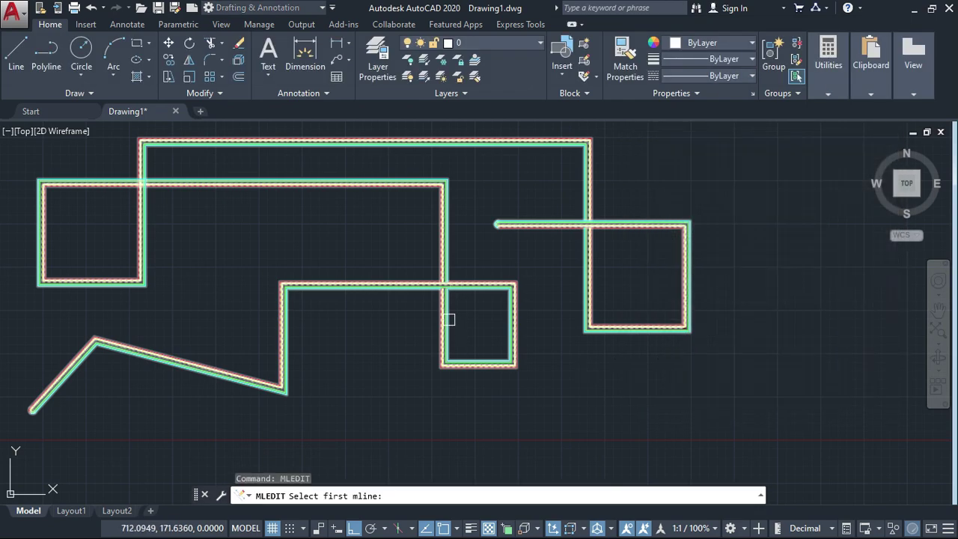
pyautogui.scroll(5, 587, 223)
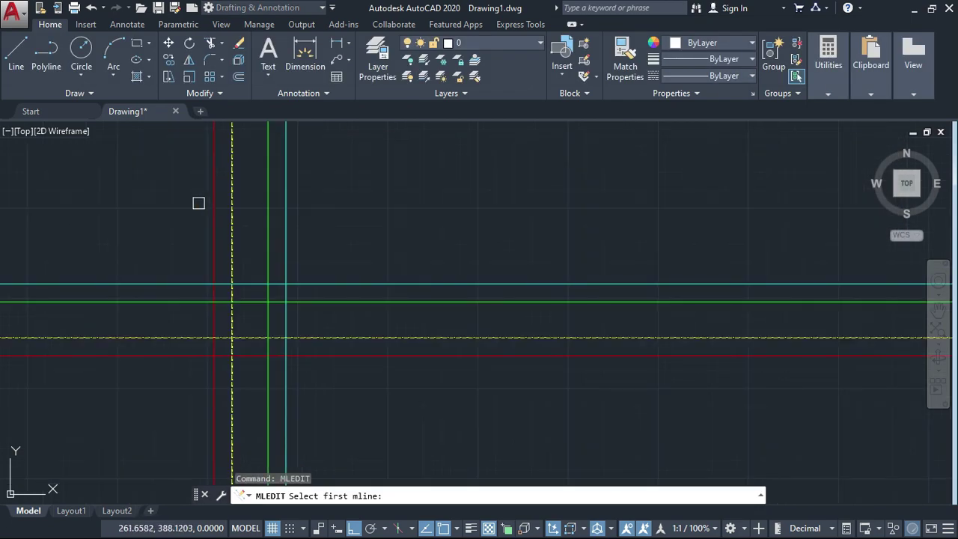
pyautogui.moveTo(259, 276); pyautogui.dragTo(284, 214, button='middle')
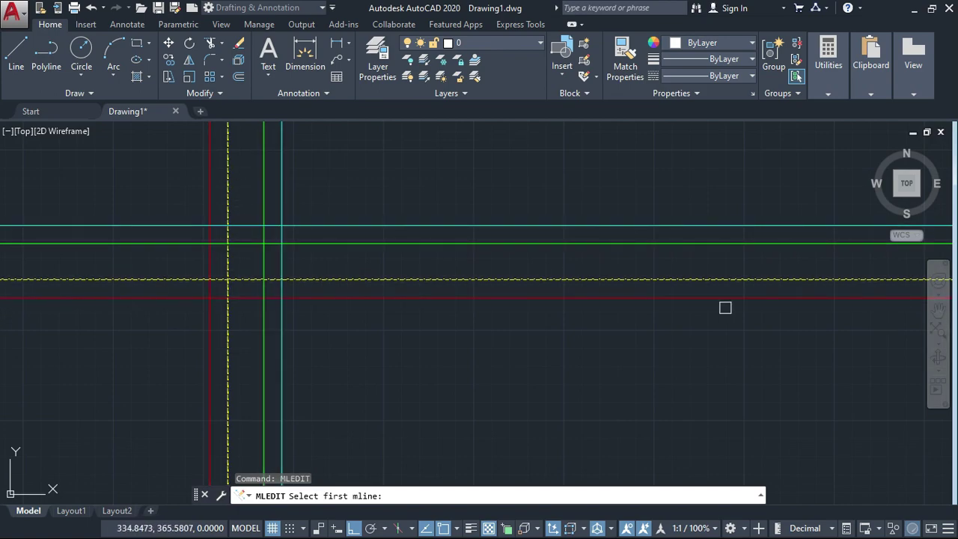
pyautogui.scroll(-5, 491, 318)
pyautogui.scroll(3, 796, 327)
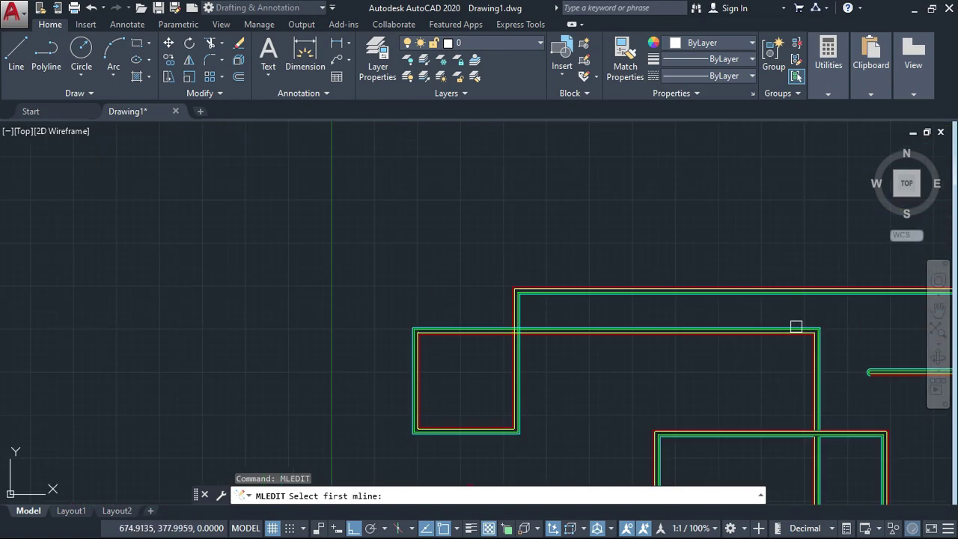
pyautogui.scroll(-2, 796, 327)
pyautogui.scroll(10, 410, 267)
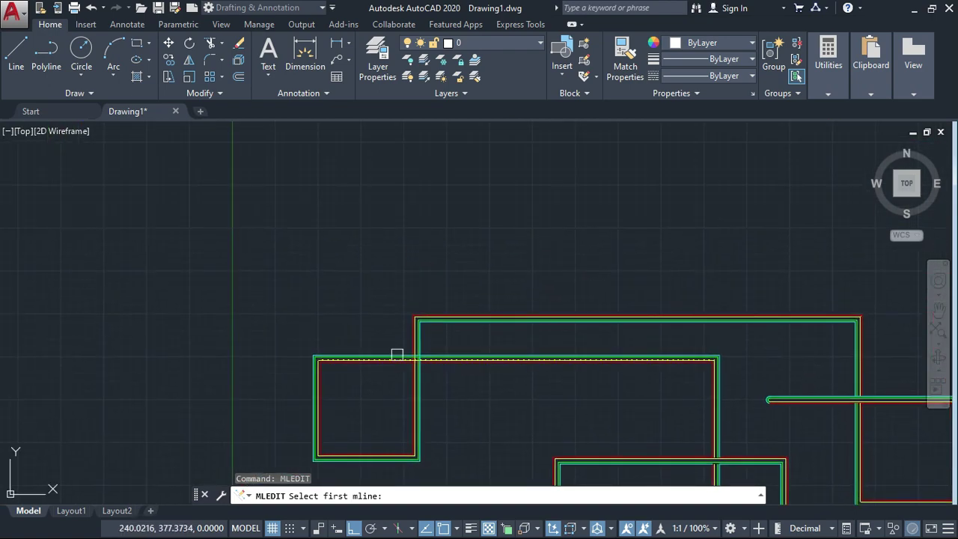
pyautogui.click(455, 332)
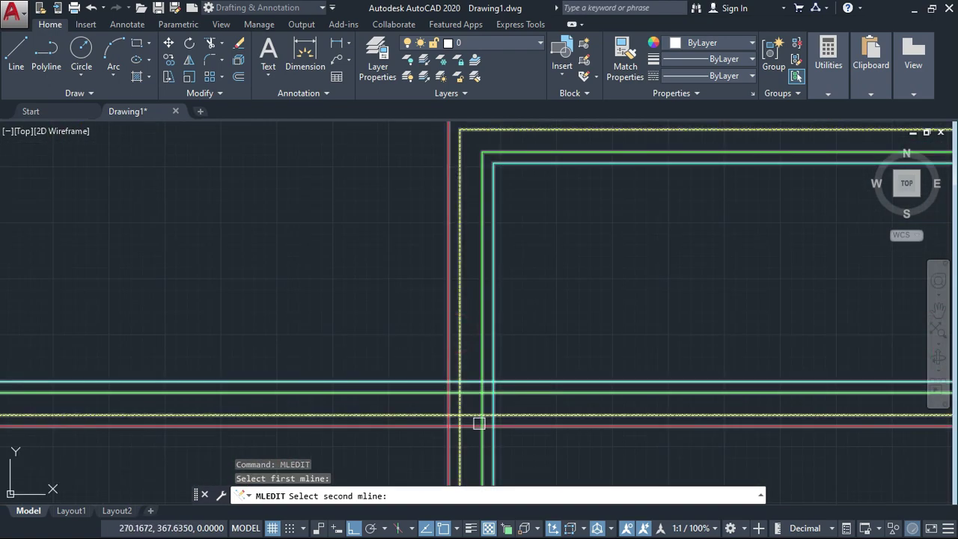
pyautogui.click(501, 412)
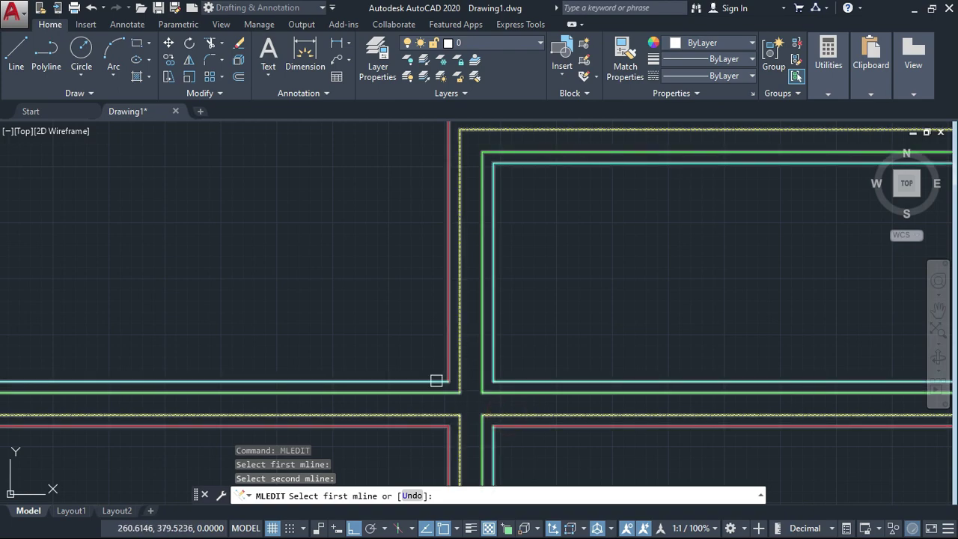
# Step: Examine the leftmost crossing's merged elements up close and the edited multiline as a whole
pyautogui.scroll(-2, 500, 398)
pyautogui.moveTo(557, 391); pyautogui.dragTo(521, 211, button='middle')
pyautogui.scroll(6, 458, 222)
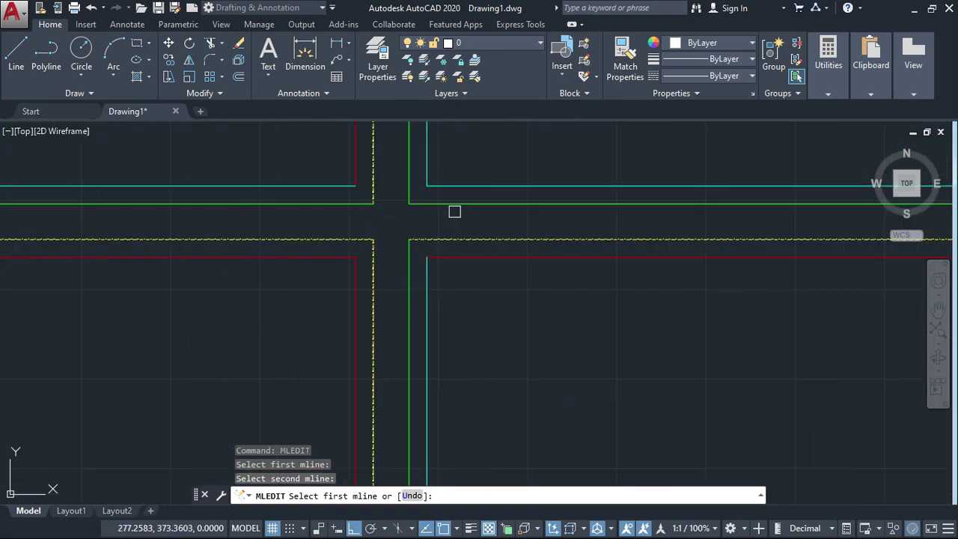
pyautogui.scroll(-8, 331, 299)
pyautogui.scroll(-5, 349, 280)
pyautogui.scroll(1, 516, 270)
pyautogui.moveTo(515, 270)
pyautogui.mouseDown(button='middle')
pyautogui.moveTo(404, 291)
pyautogui.moveTo(404, 308)
pyautogui.mouseUp(button='middle')
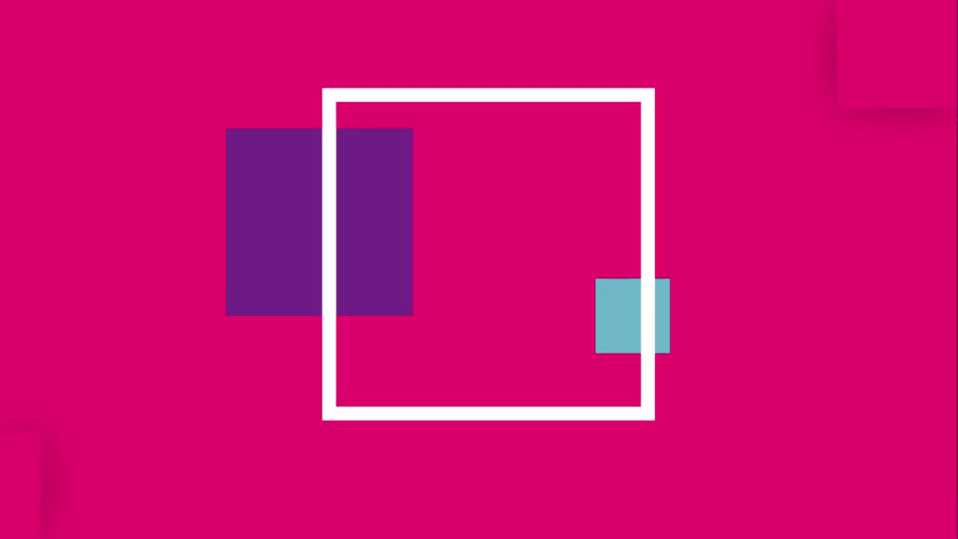